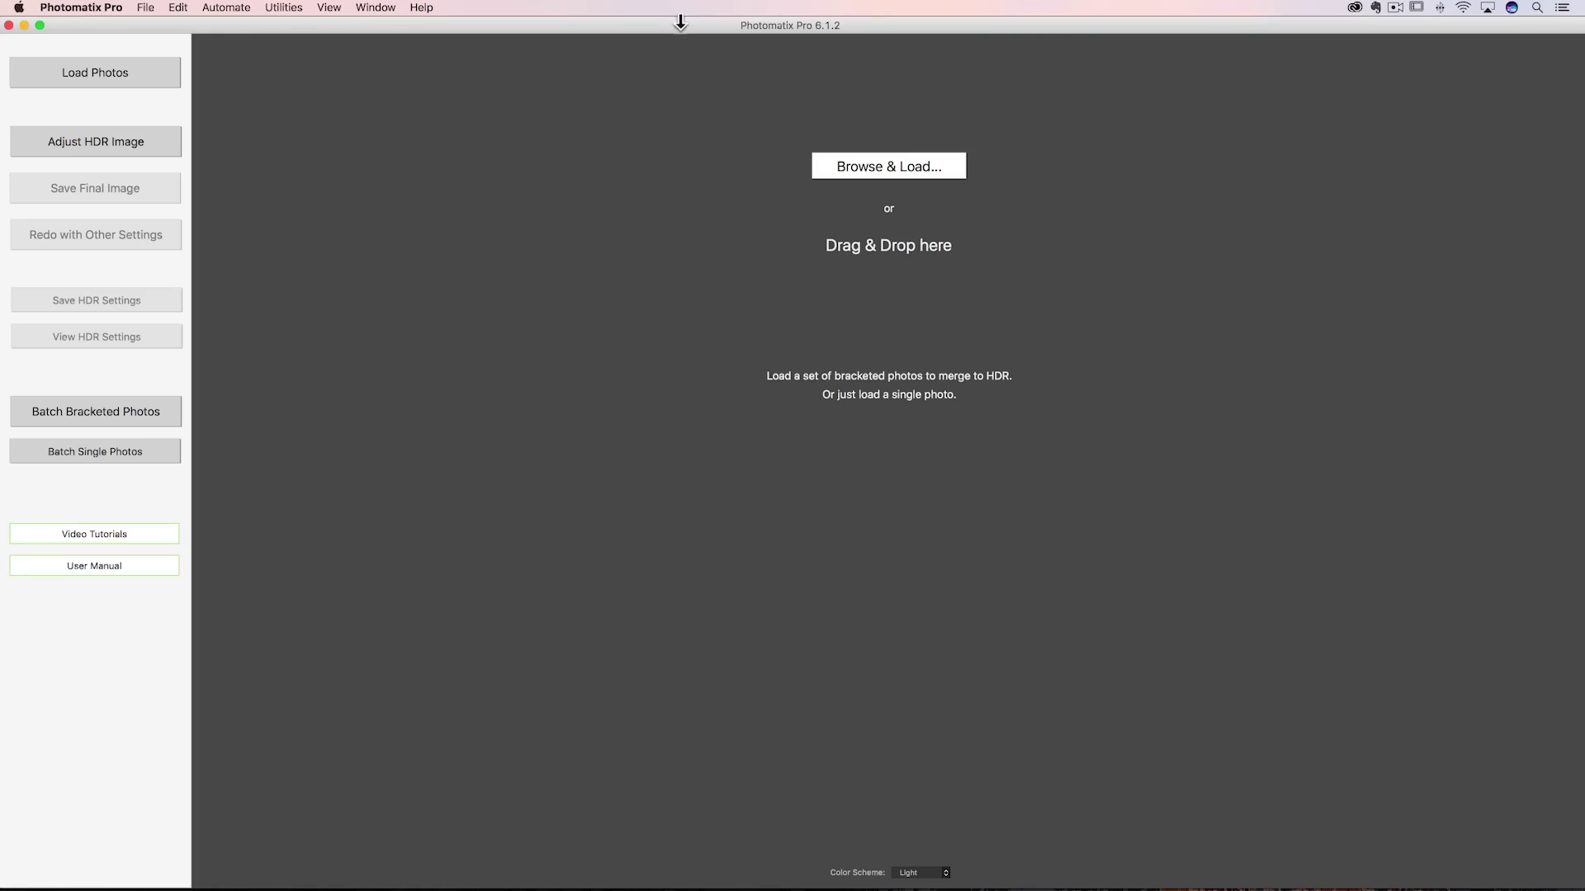
- Load the three bracketed raw photos HBPier (1), (3) and (5) in CR2 format from the HDR and NON HDR folder
left_click(850, 166)
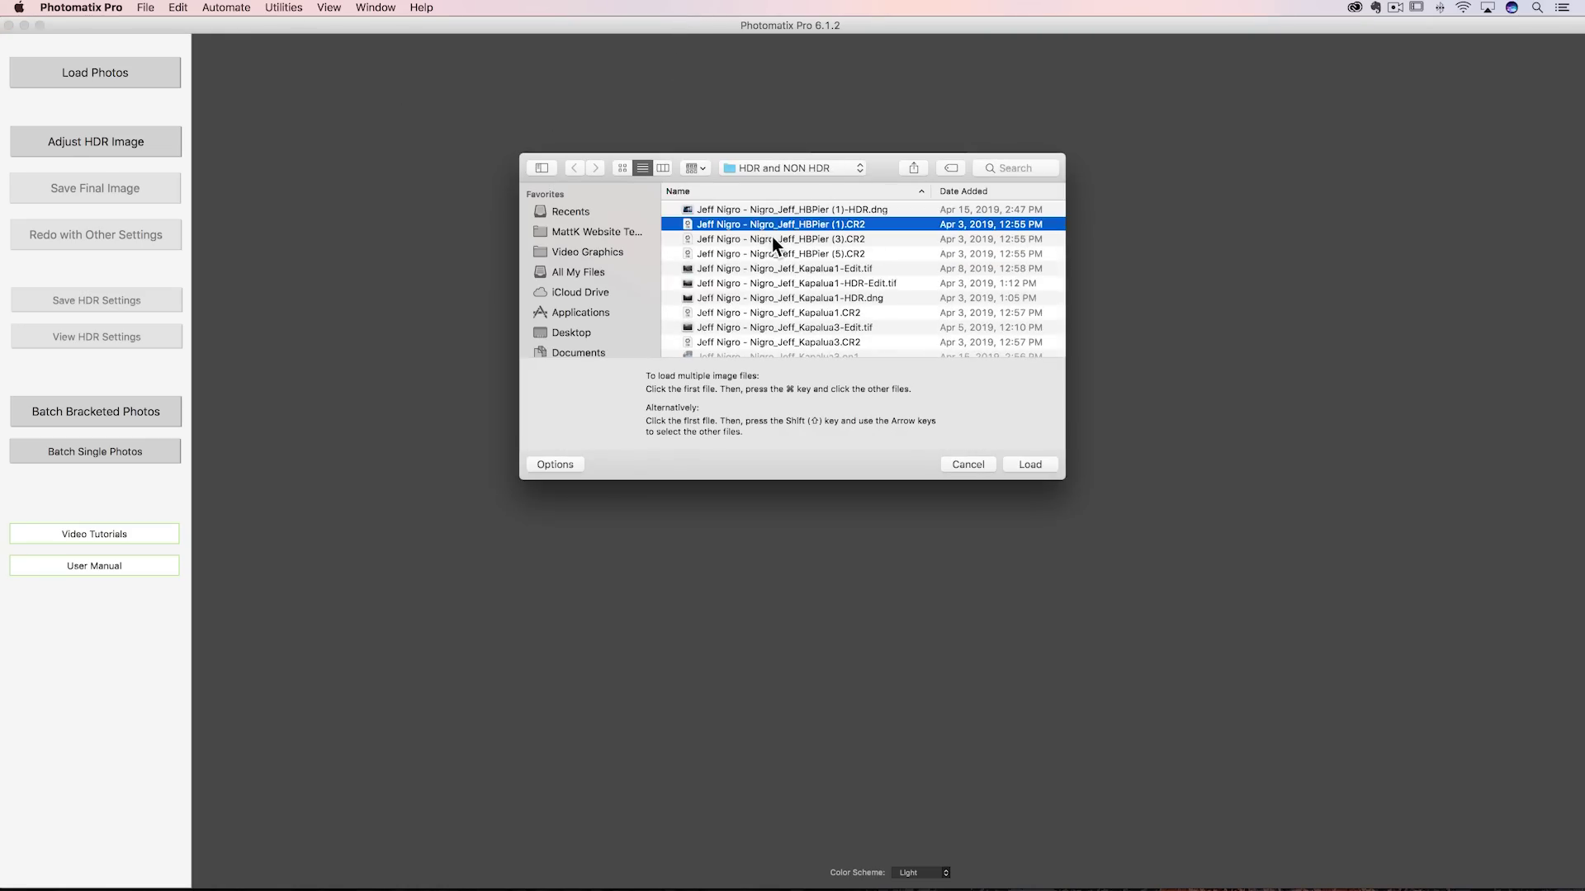
left_click(778, 250, "shift")
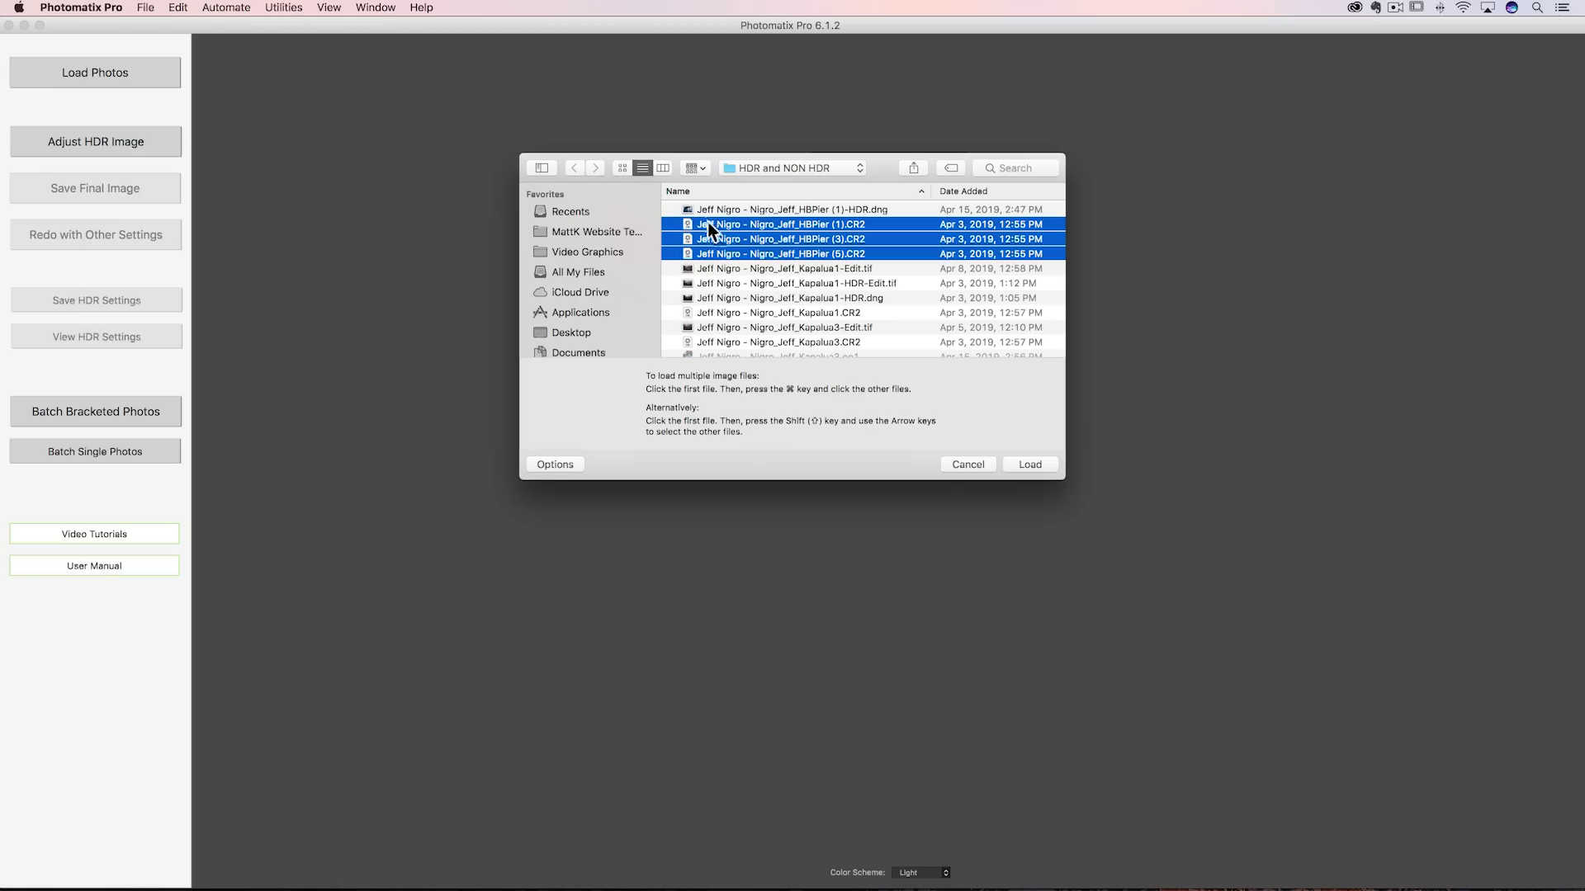
left_click(1023, 465)
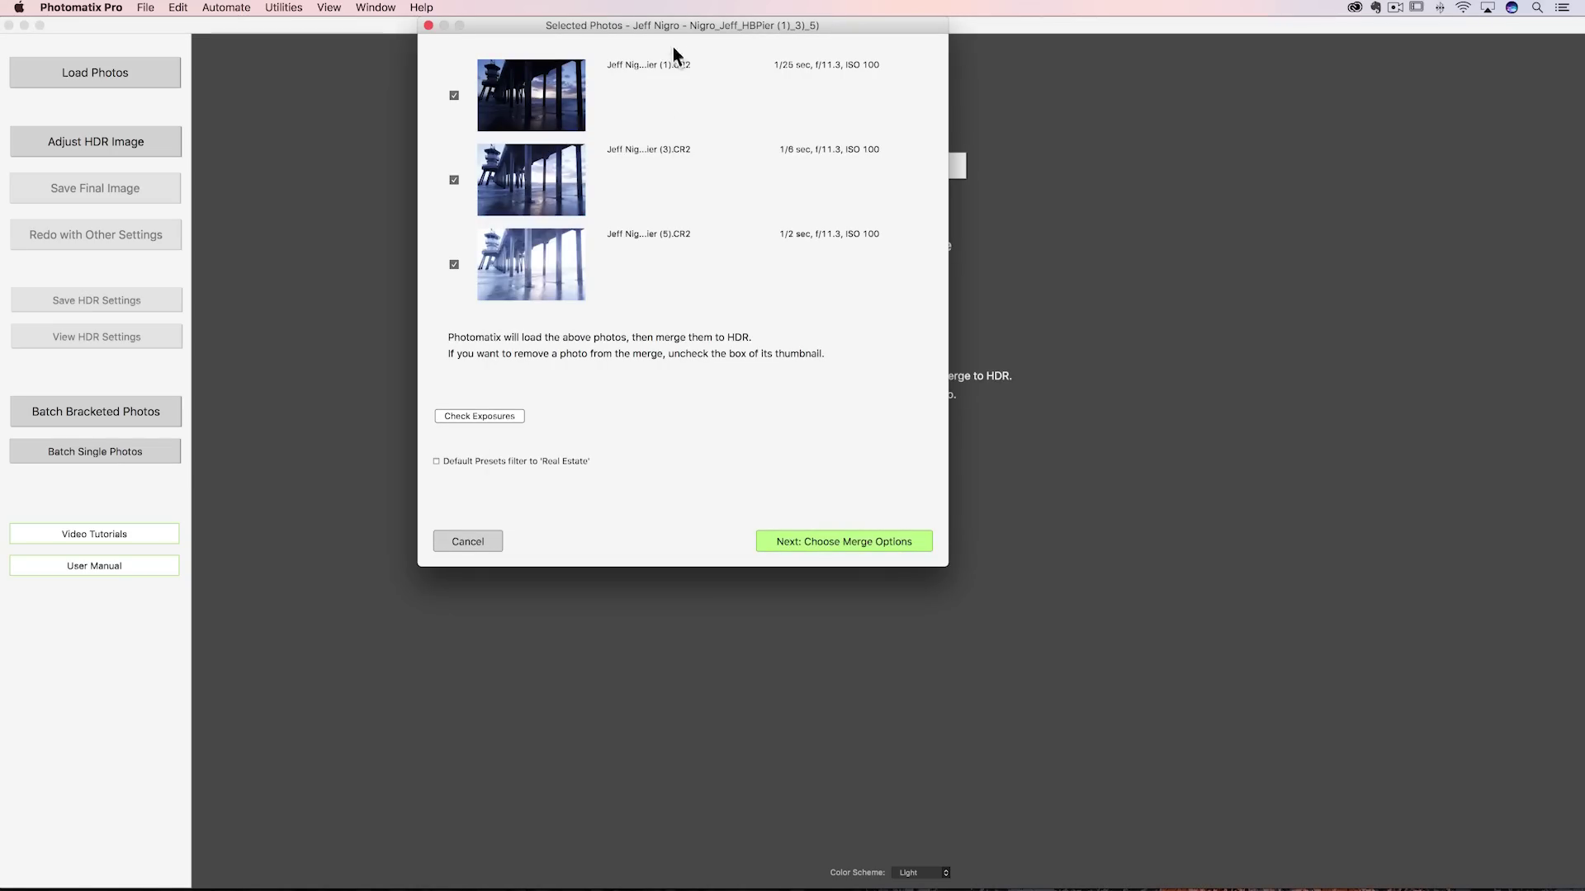
- Check the exposures of the three selected photos and continue to the merge options
left_click_drag(665, 25, 779, 151)
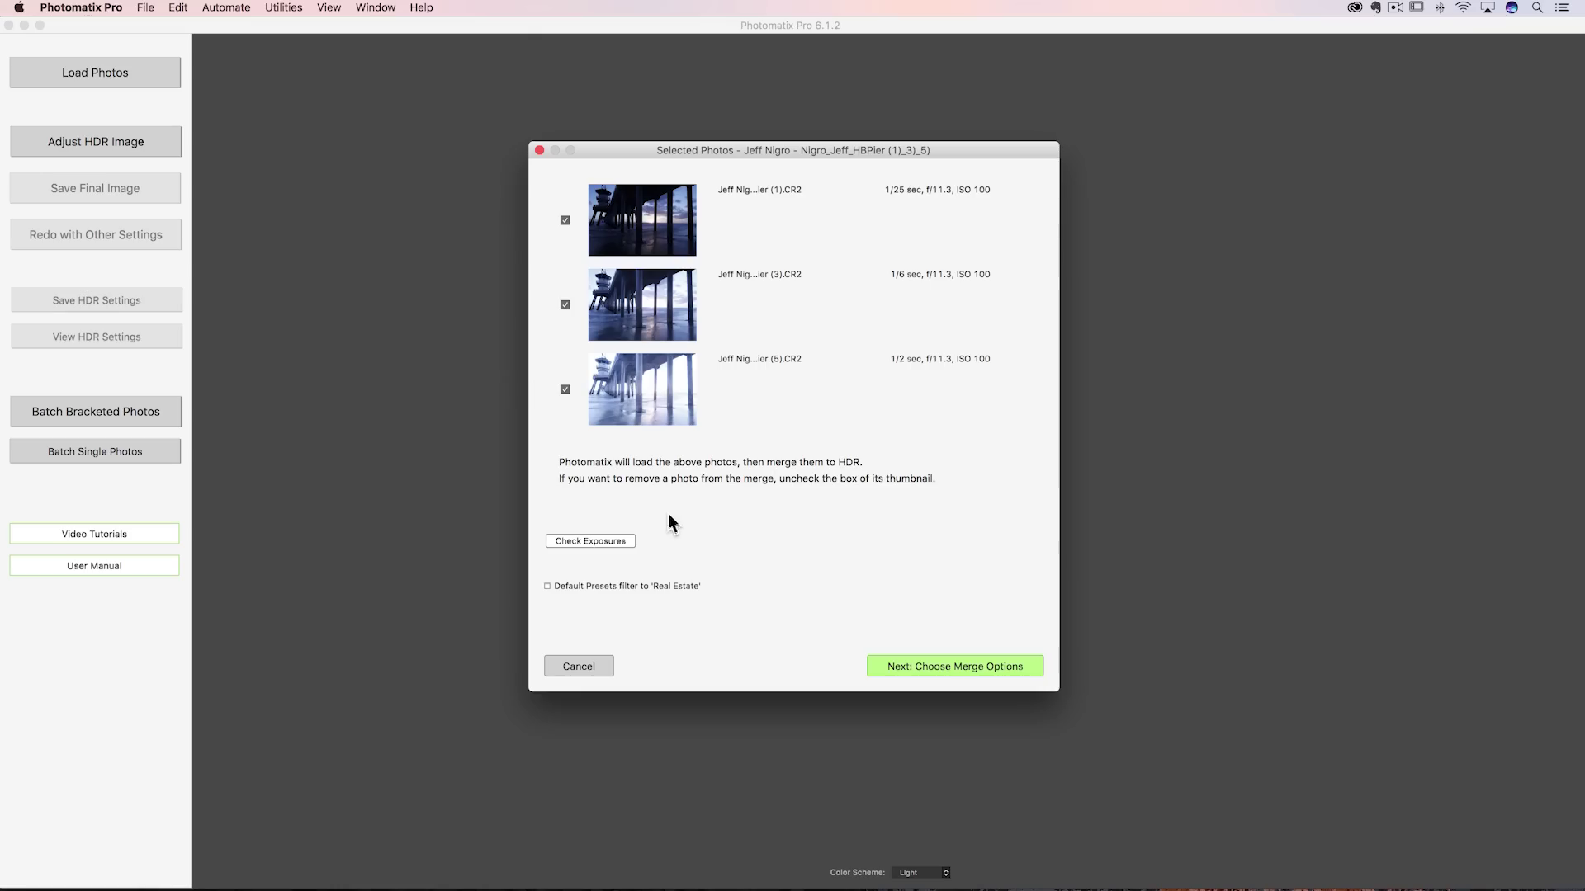
left_click(581, 542)
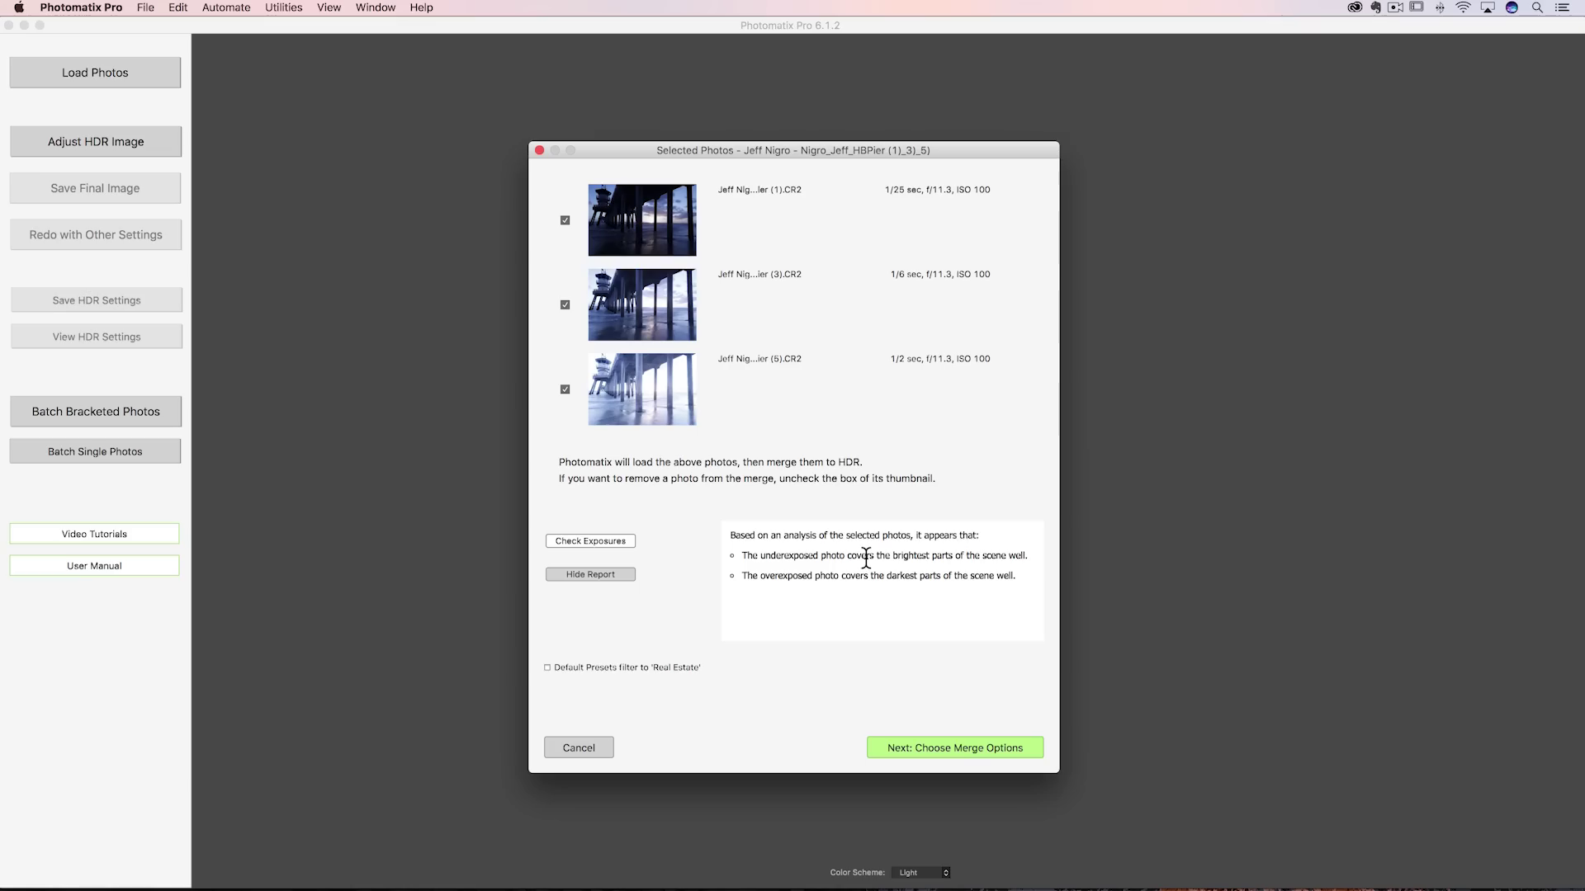
left_click(939, 751)
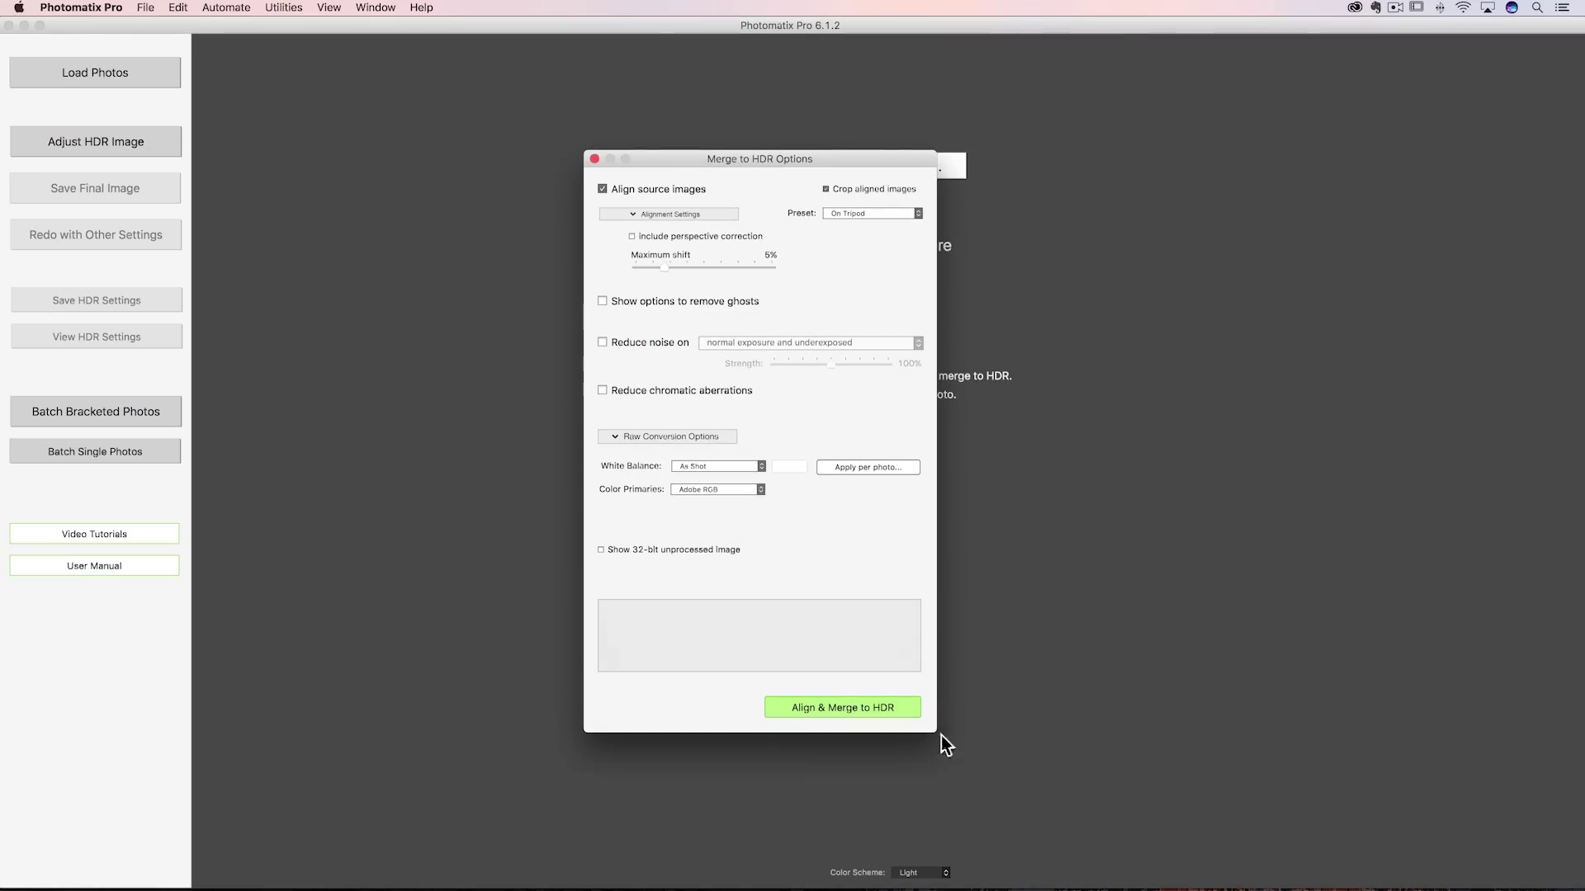
- Toggle chromatic aberration reduction in the merge options, then align and merge the photos to HDR
mouse_move(631, 195)
left_click(650, 390)
left_click(836, 701)
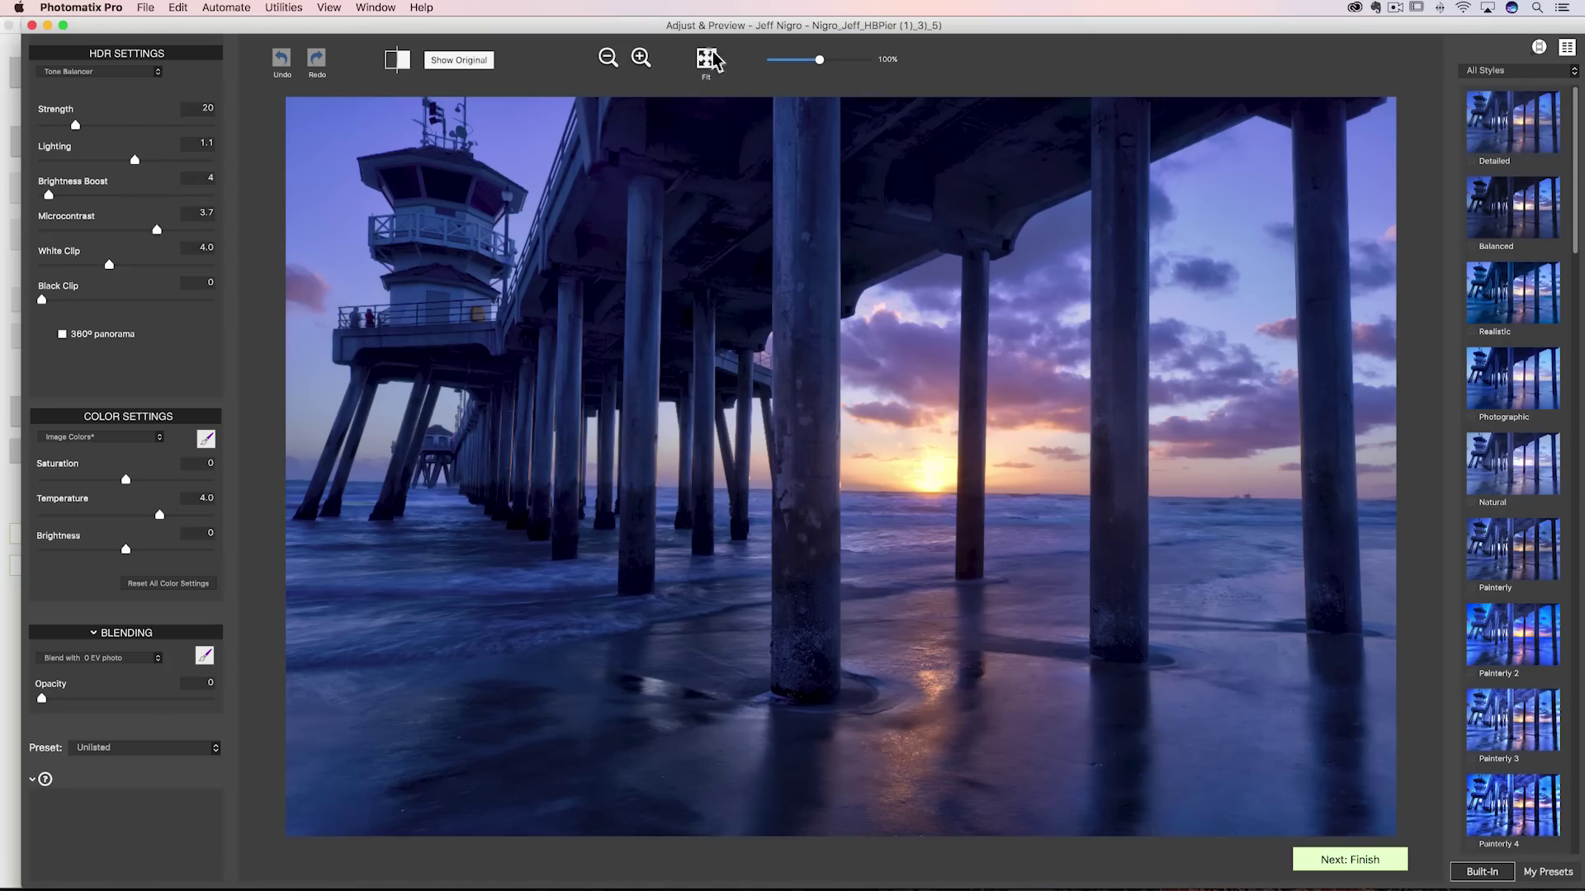
- Review the available HDR methods and apply Details Enhancer to the merged pier image
left_click_drag(706, 26, 682, 26)
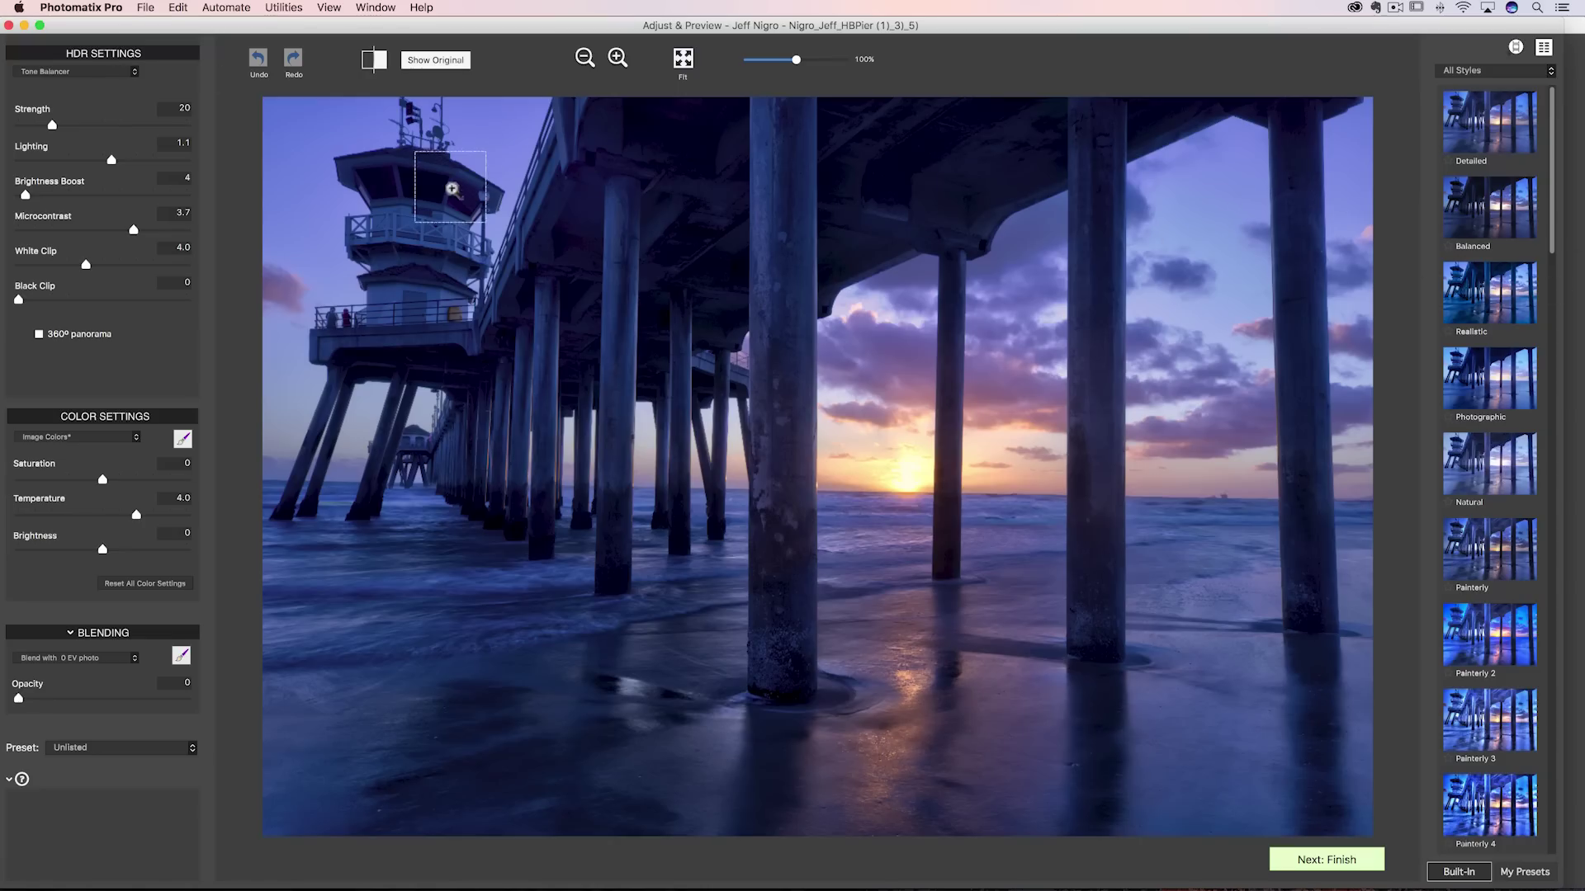
left_click(82, 72)
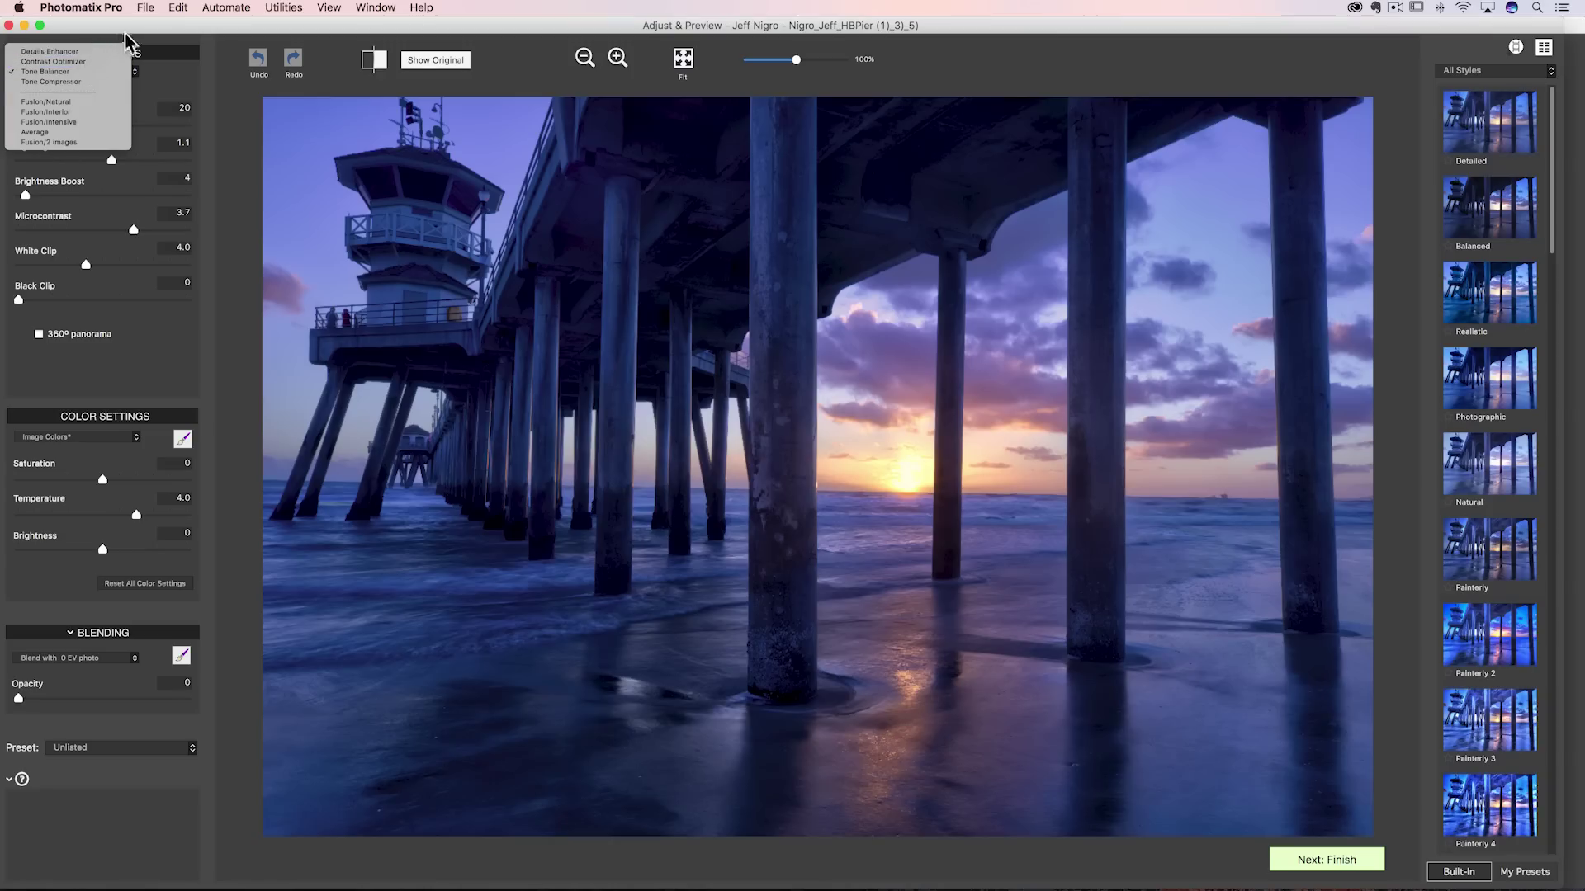
left_click(120, 71)
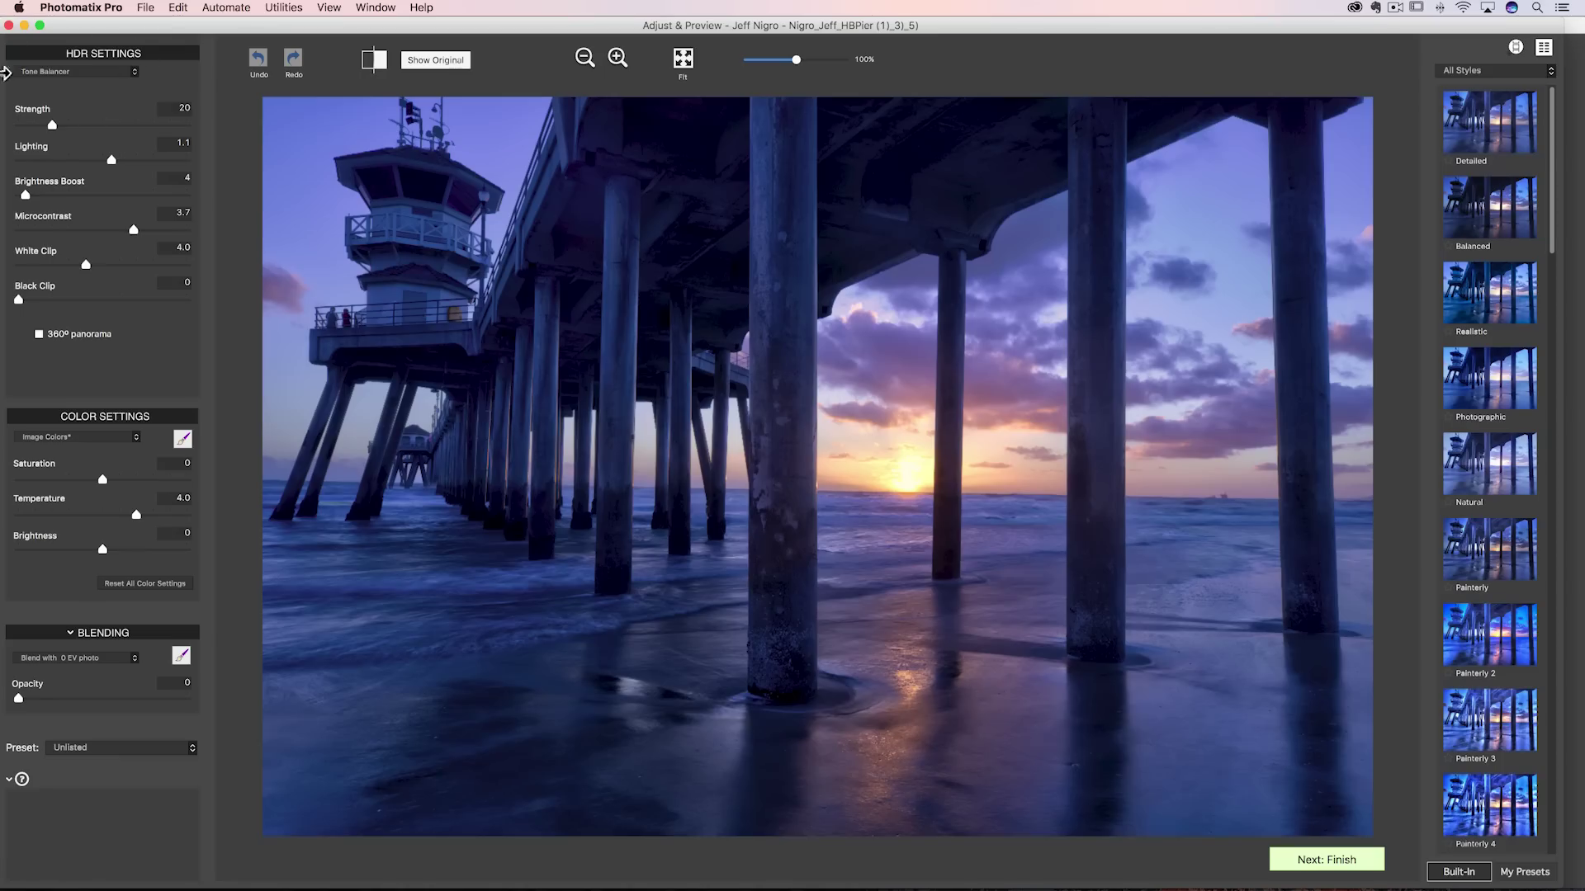
left_click(73, 72)
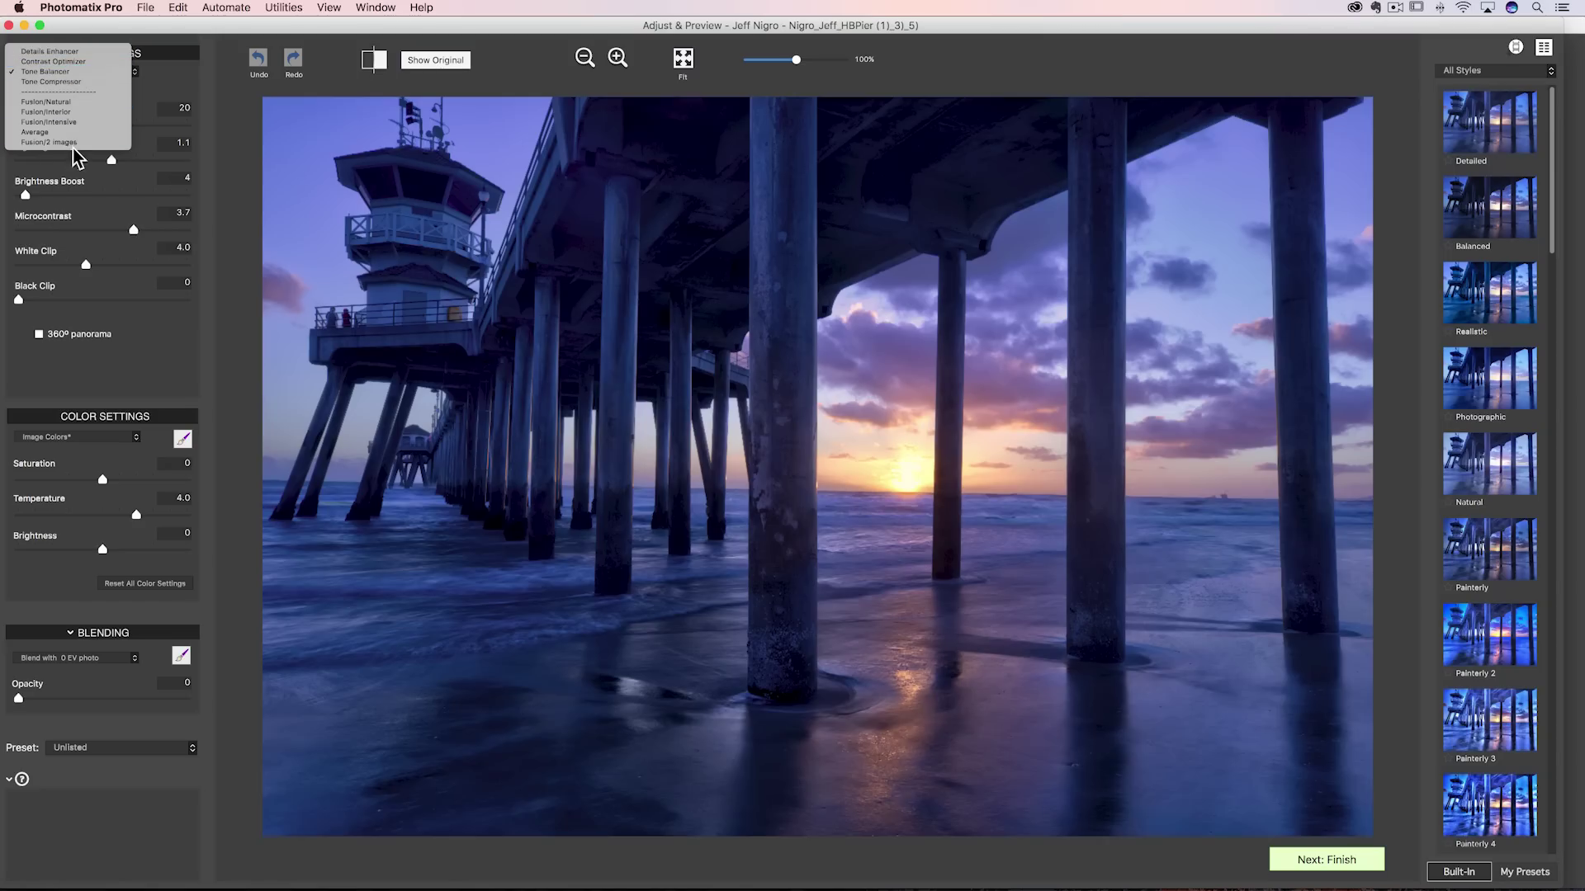
left_click(83, 51)
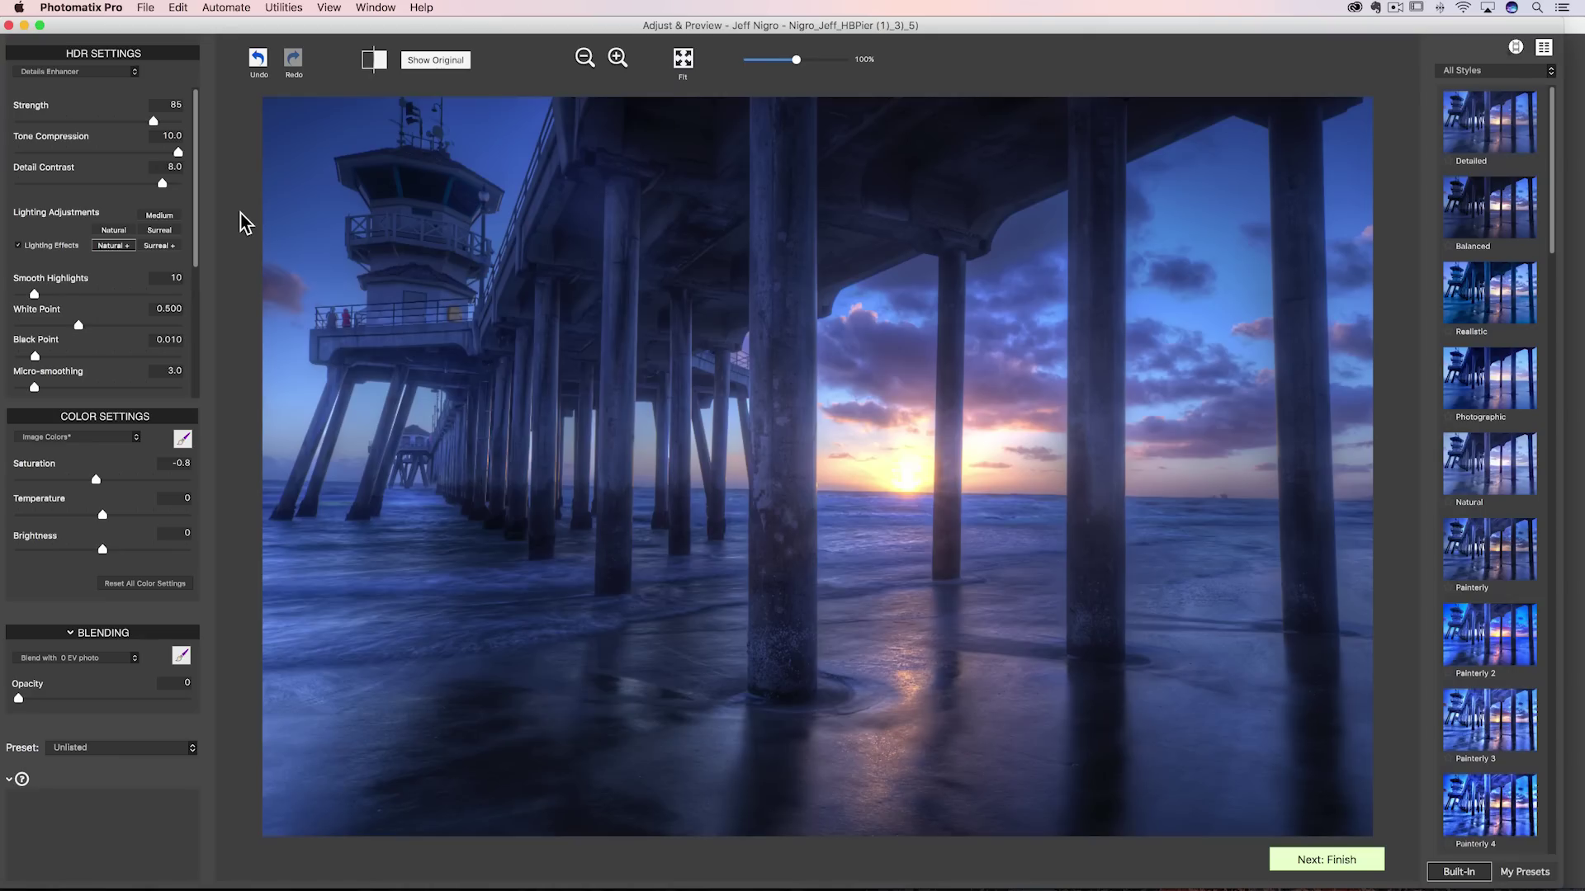
- Set Strength to 88 and Tone Compression to 8.1, trying lower compression values first, and keep Detail Contrast at 8.0
left_click_drag(154, 120, 101, 163)
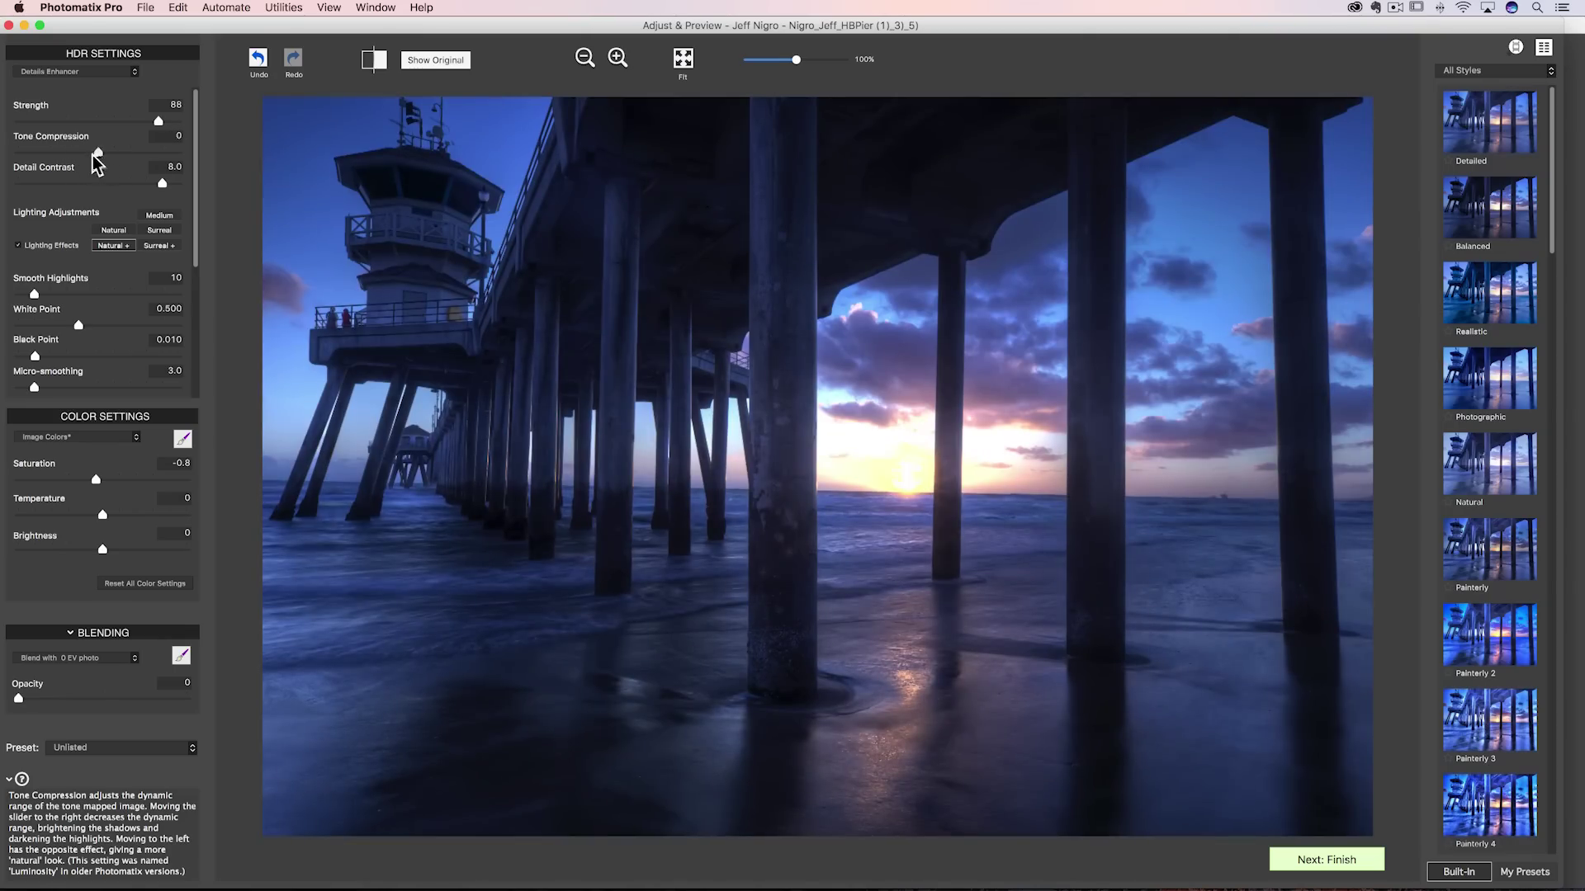
left_click_drag(99, 161, 49, 162)
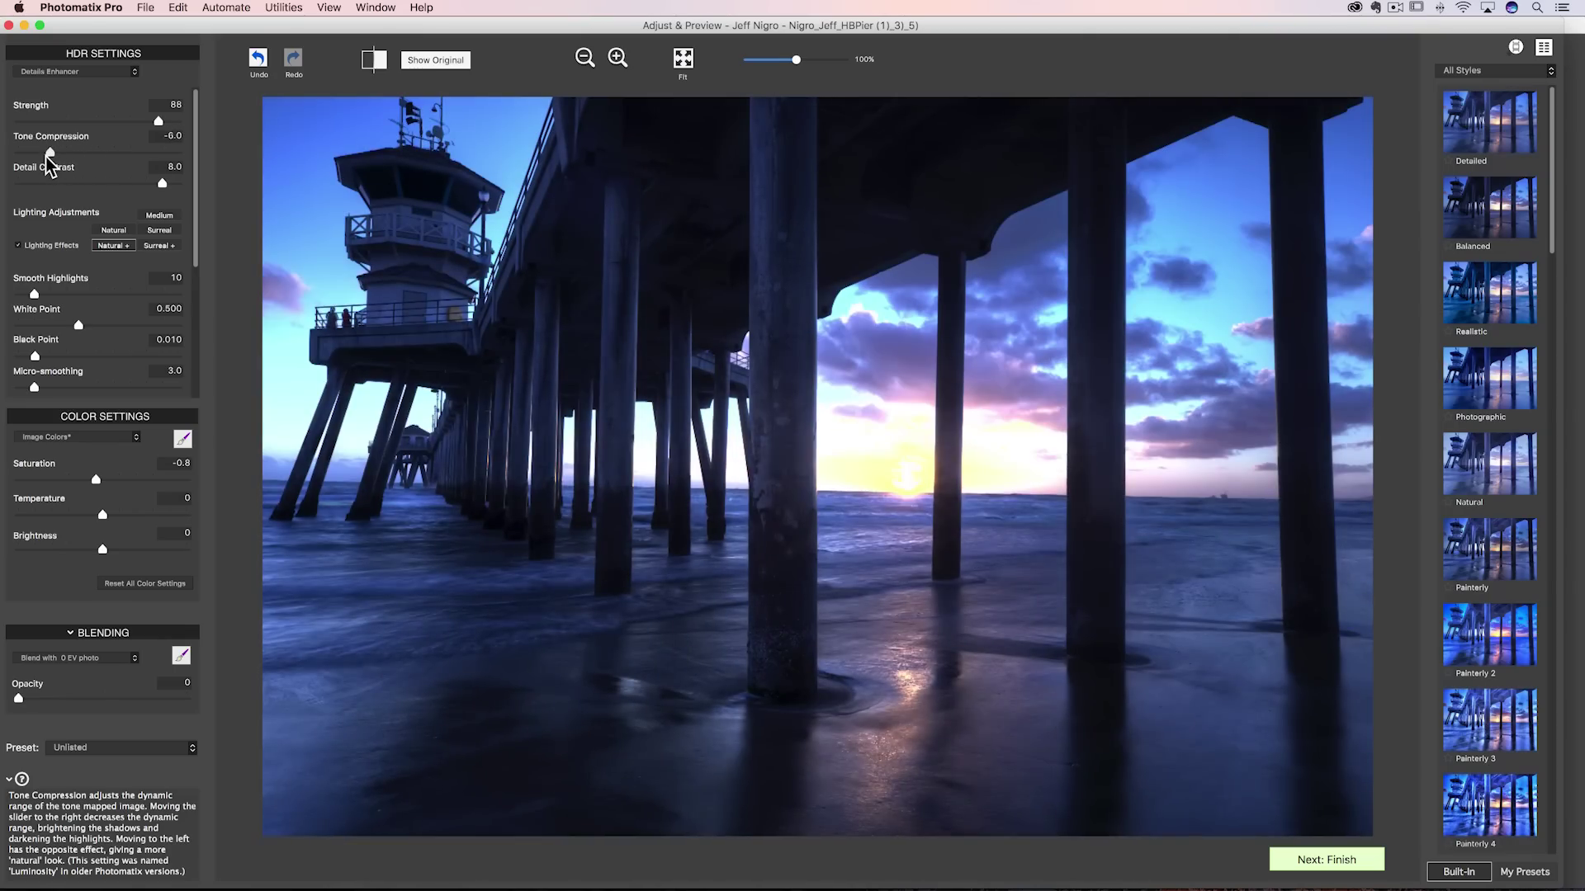
left_click_drag(48, 158, 161, 160)
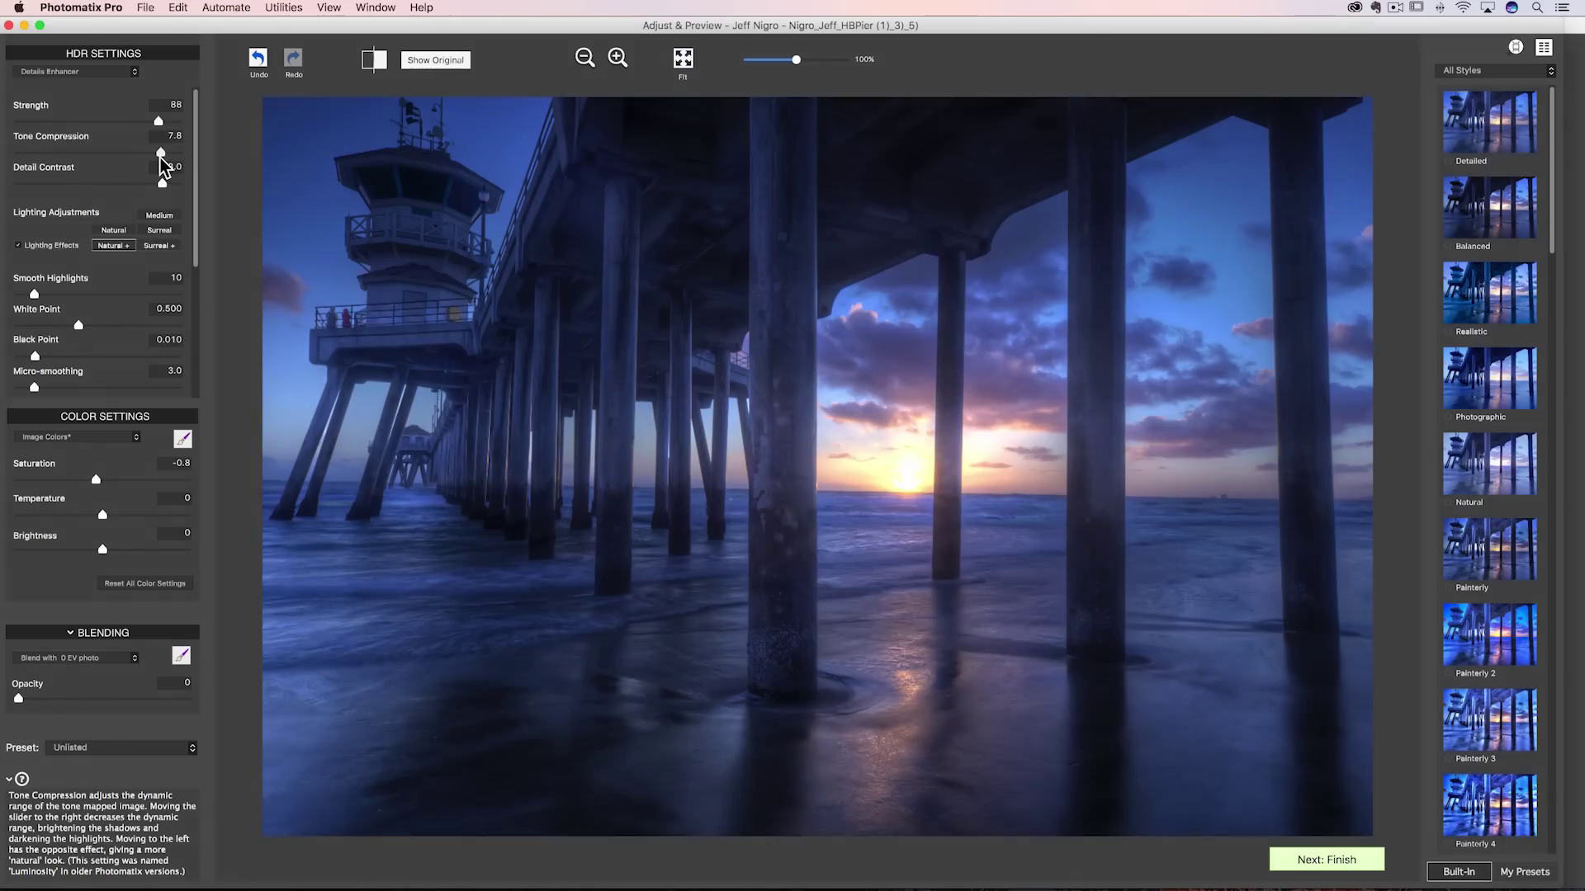
left_click_drag(161, 158, 162, 157)
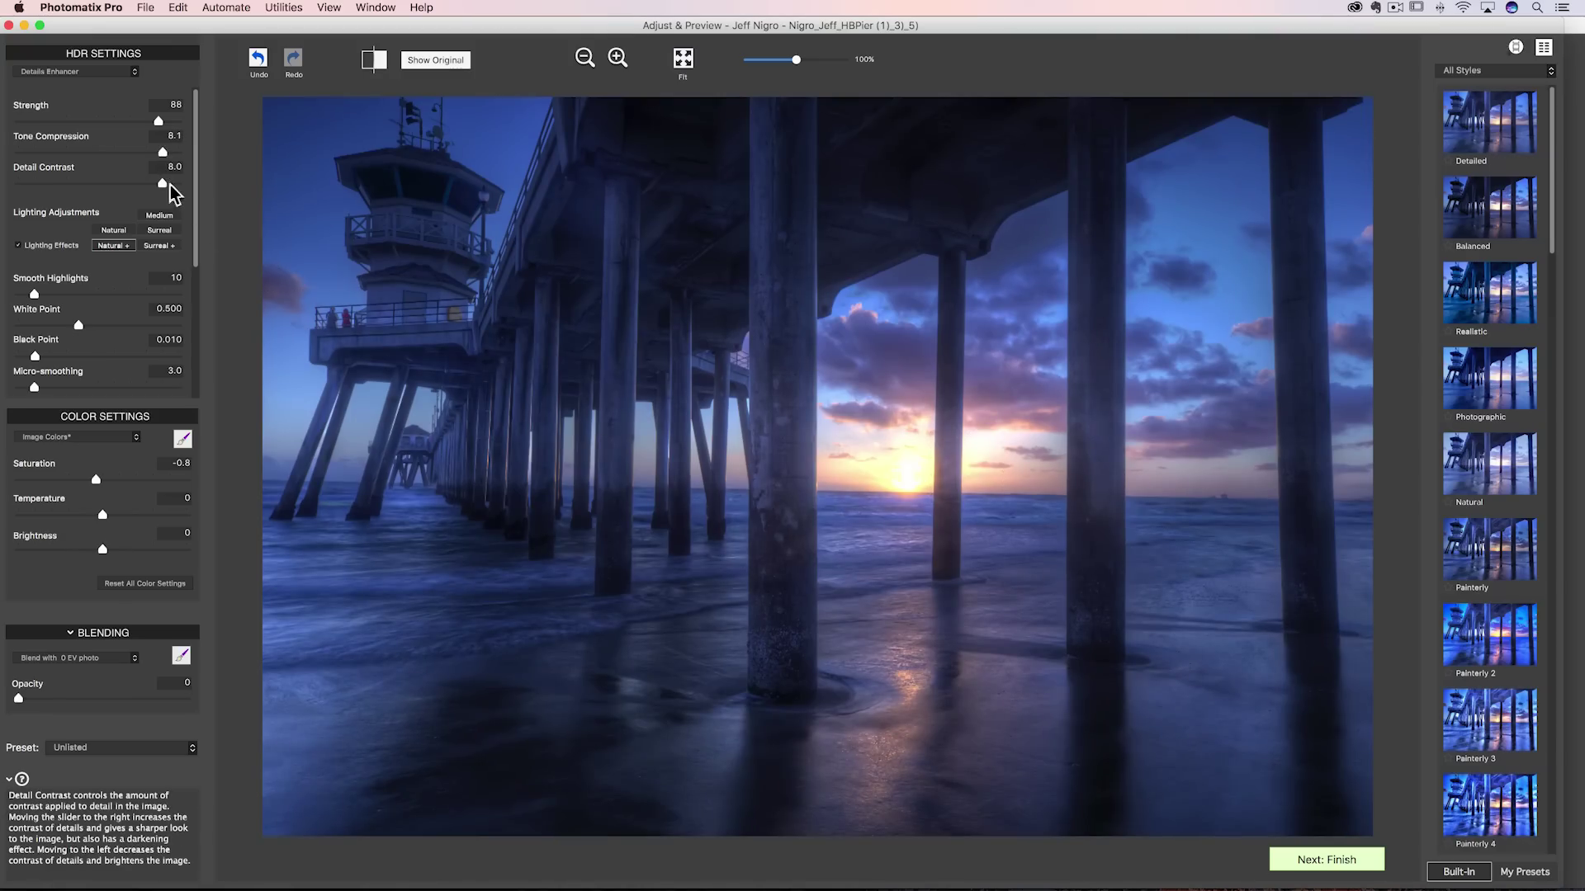
mouse_move(147, 185)
left_mouse_down()
mouse_move(105, 185)
mouse_move(165, 186)
left_mouse_up()
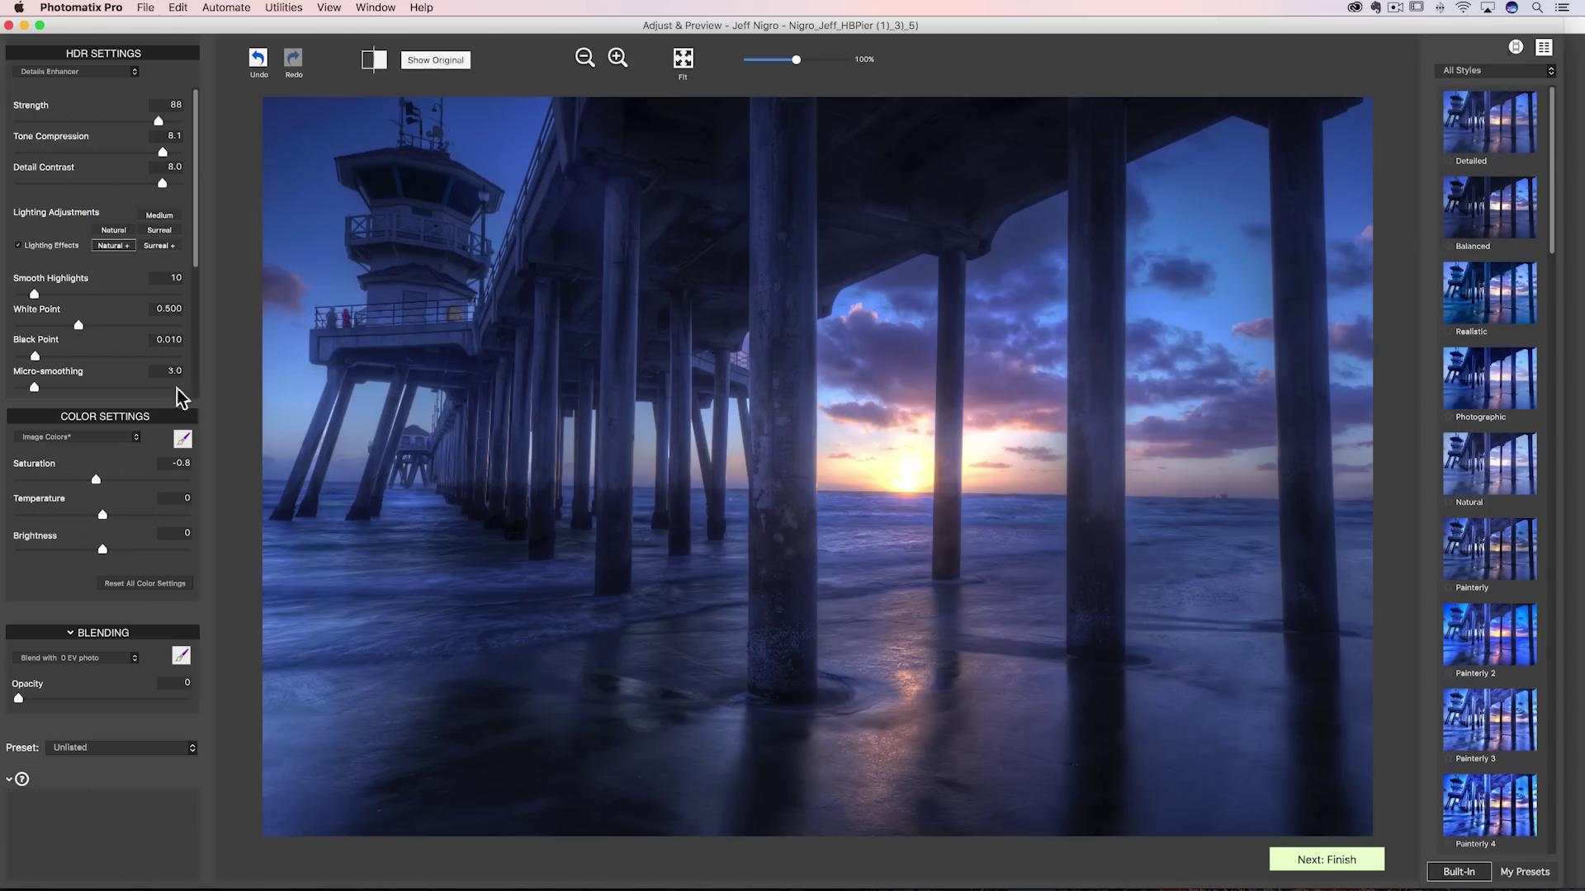
mouse_move(166, 364)
- Apply the Tone Balancer method with Strength 17, Lighting 1.8 and Brightness Boost 2, and raise Microcontrast
left_click(89, 71)
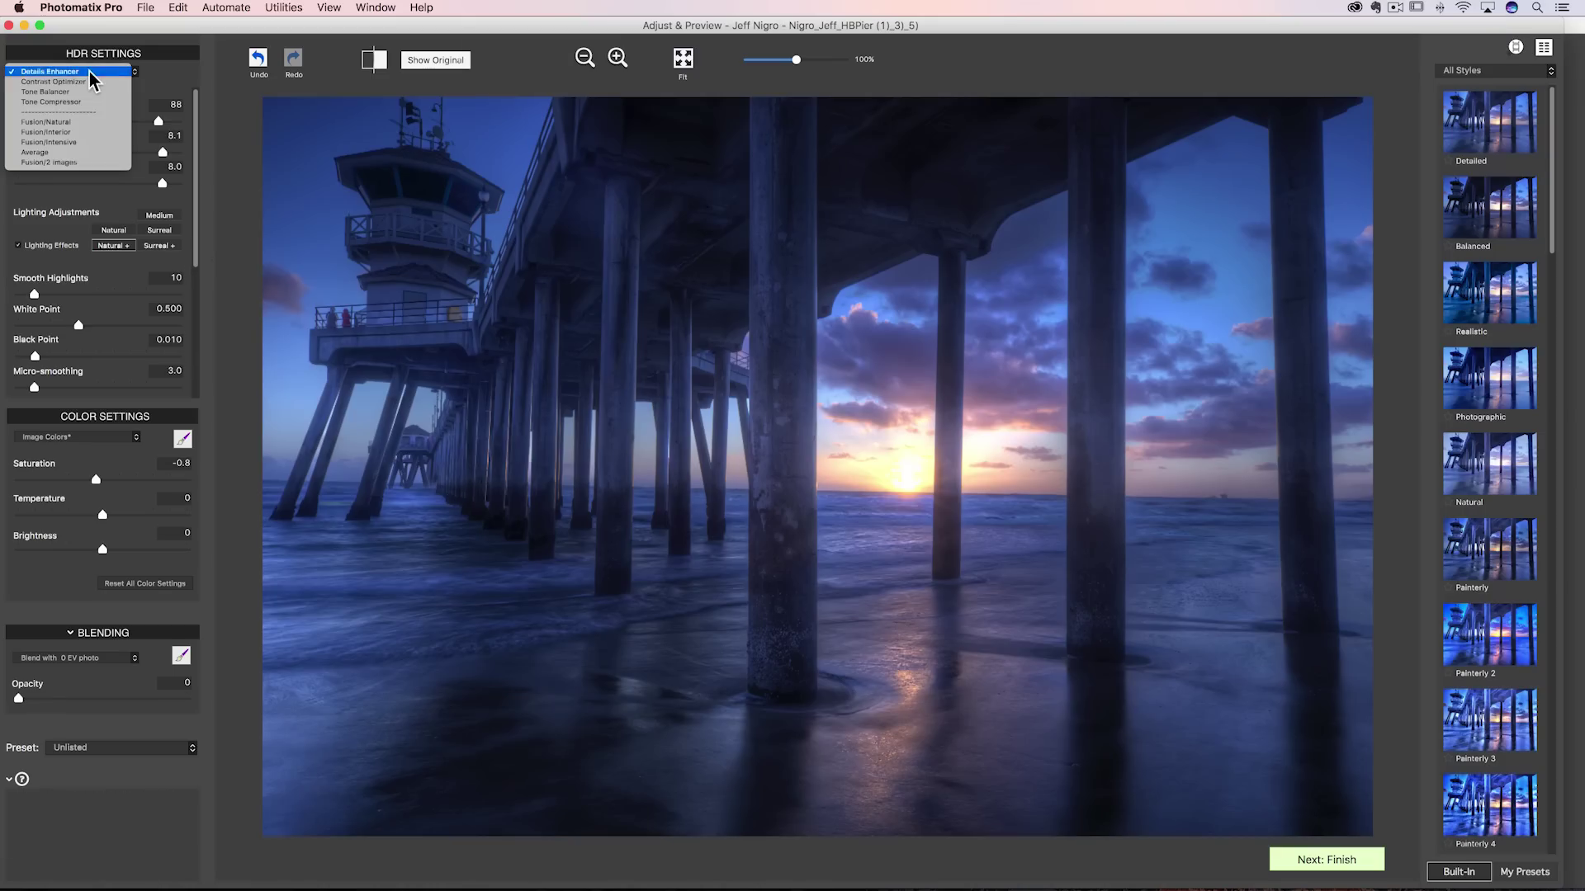
left_click(82, 91)
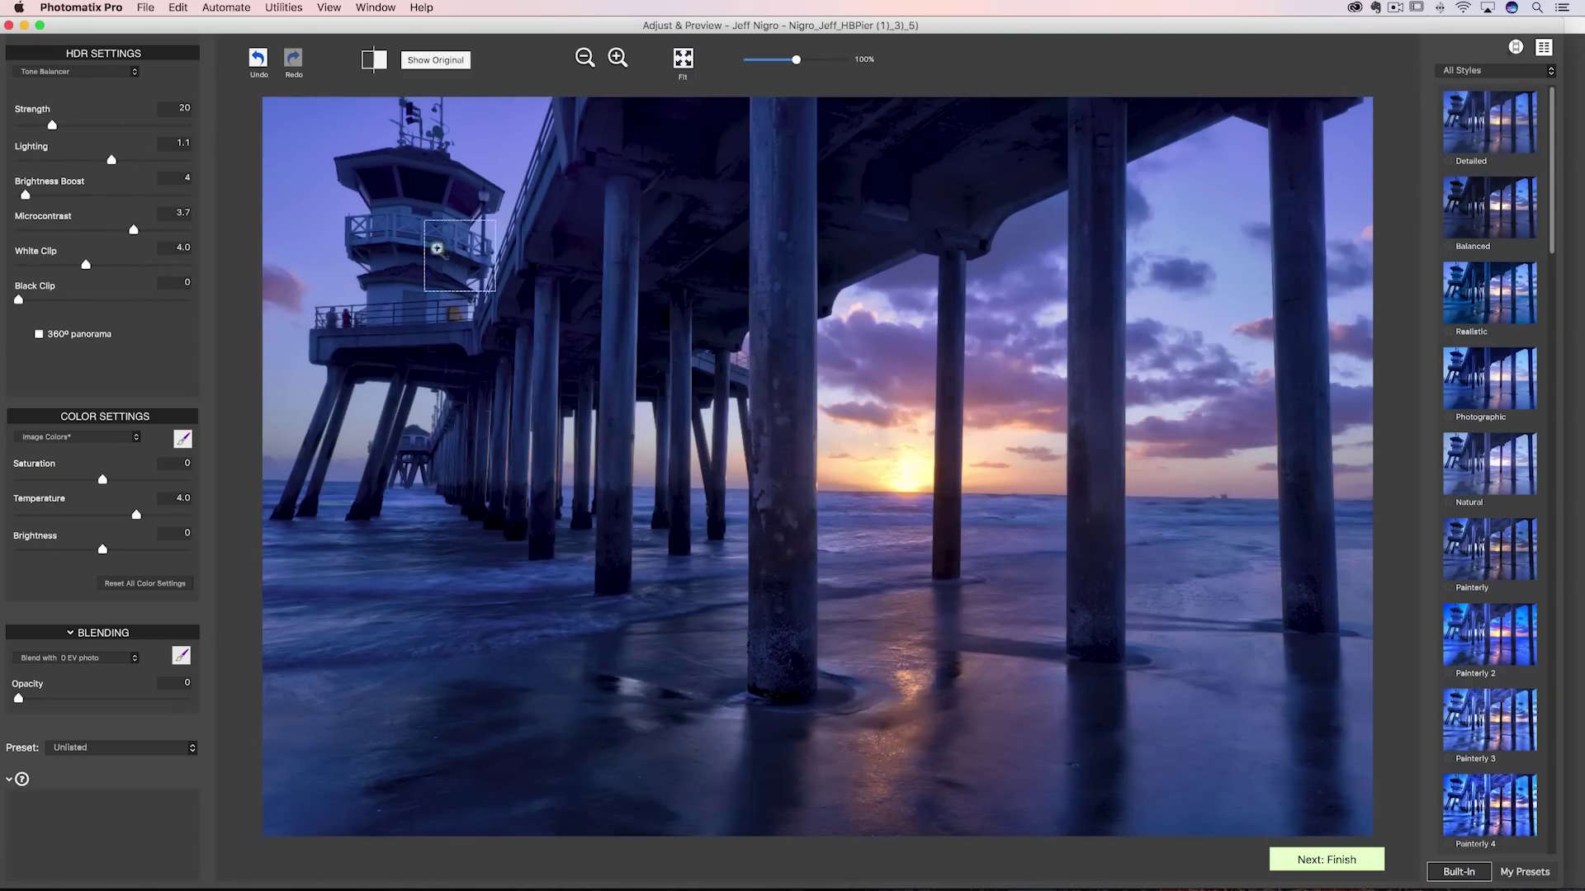
left_click_drag(126, 124, 47, 126)
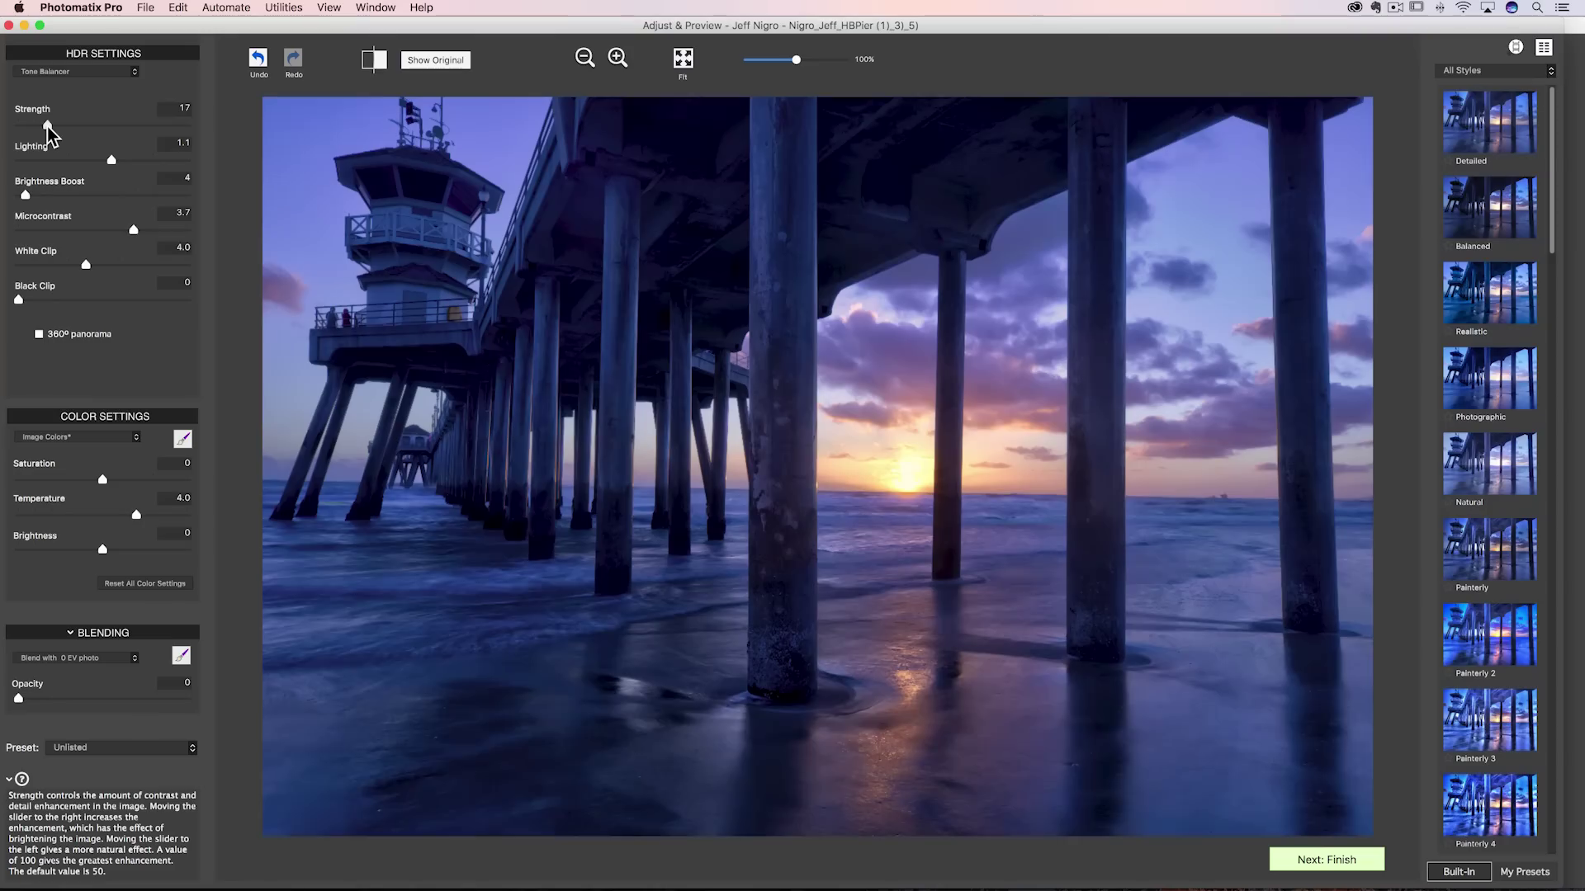
left_click_drag(112, 161, 22, 162)
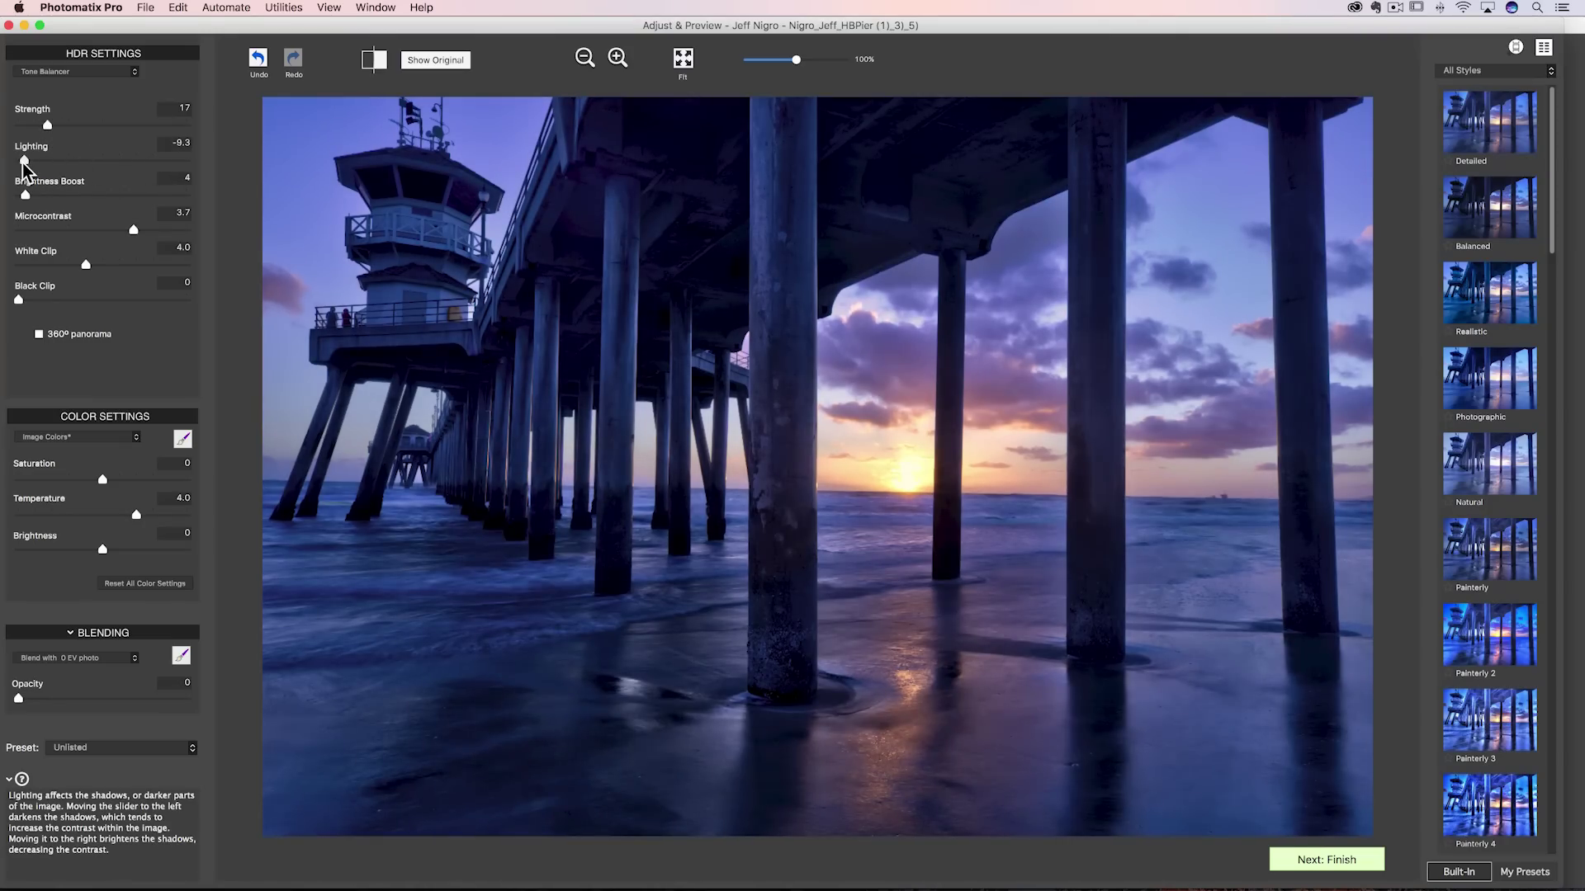
left_click_drag(24, 162, 22, 198)
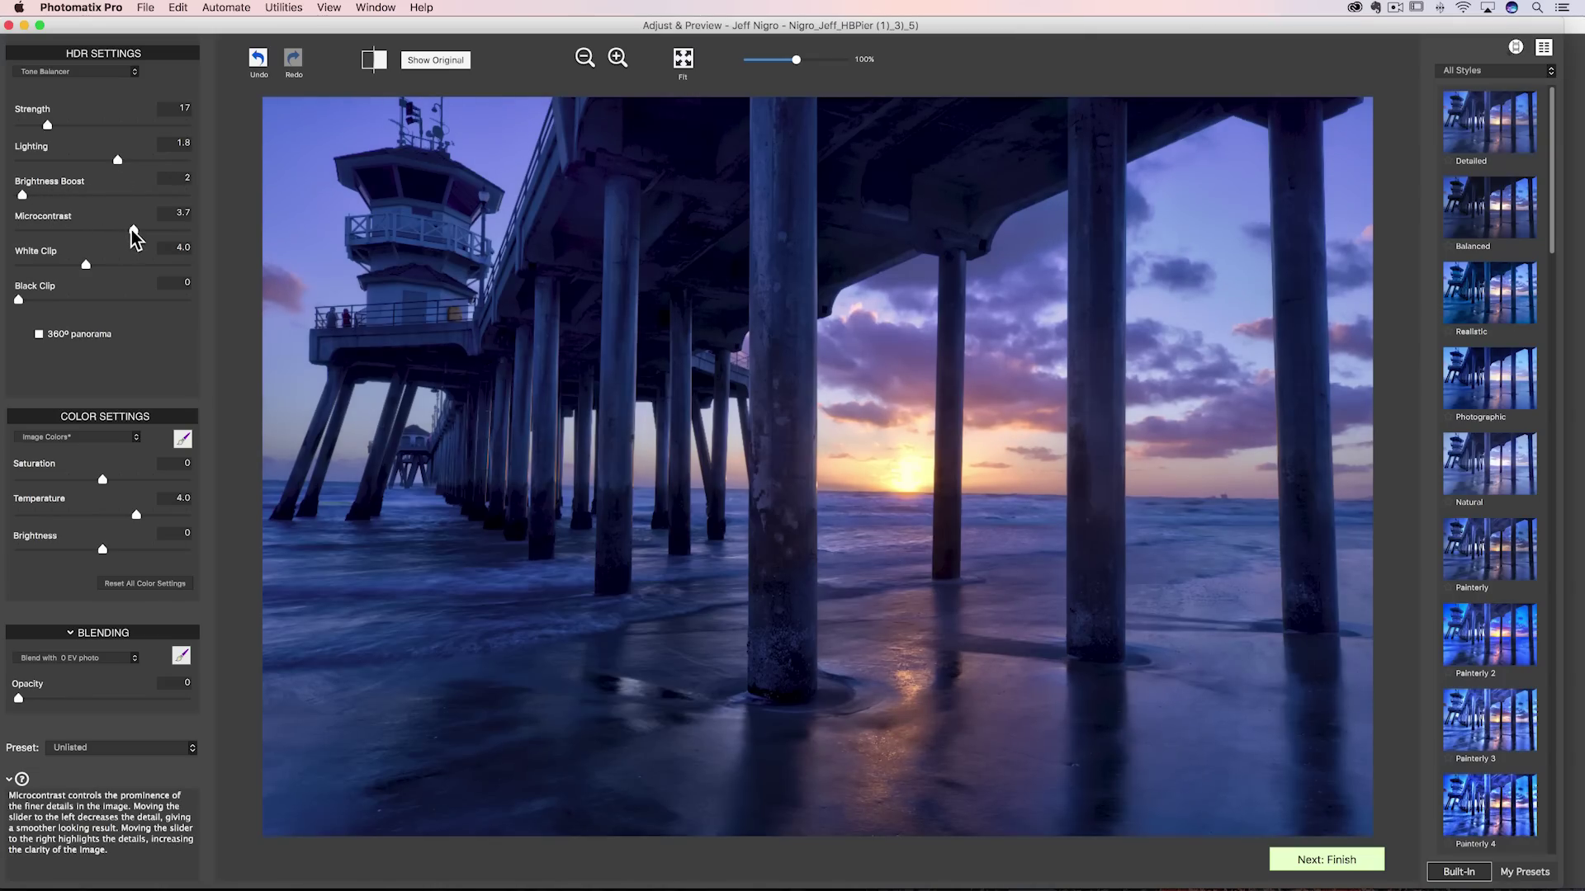
mouse_move(130, 228)
left_mouse_down()
mouse_move(96, 230)
mouse_move(212, 246)
mouse_move(10, 246)
mouse_move(200, 237)
mouse_move(96, 238)
mouse_move(160, 239)
left_mouse_up()
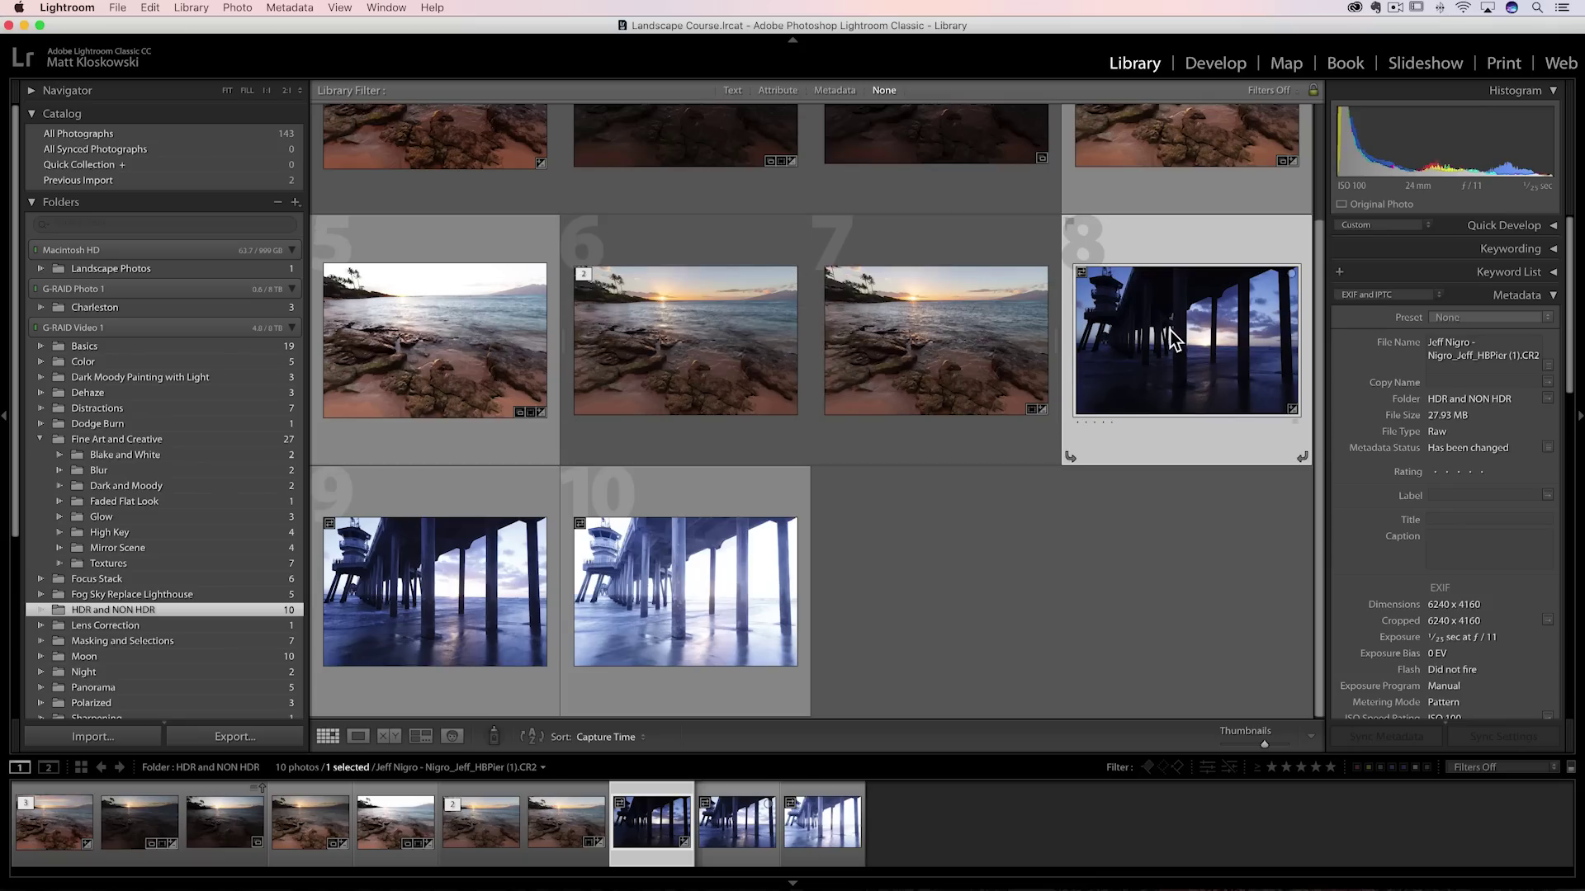
- In Lightroom, select the three pier exposures and open them in an HDR photo merge
left_click(686, 605, "shift")
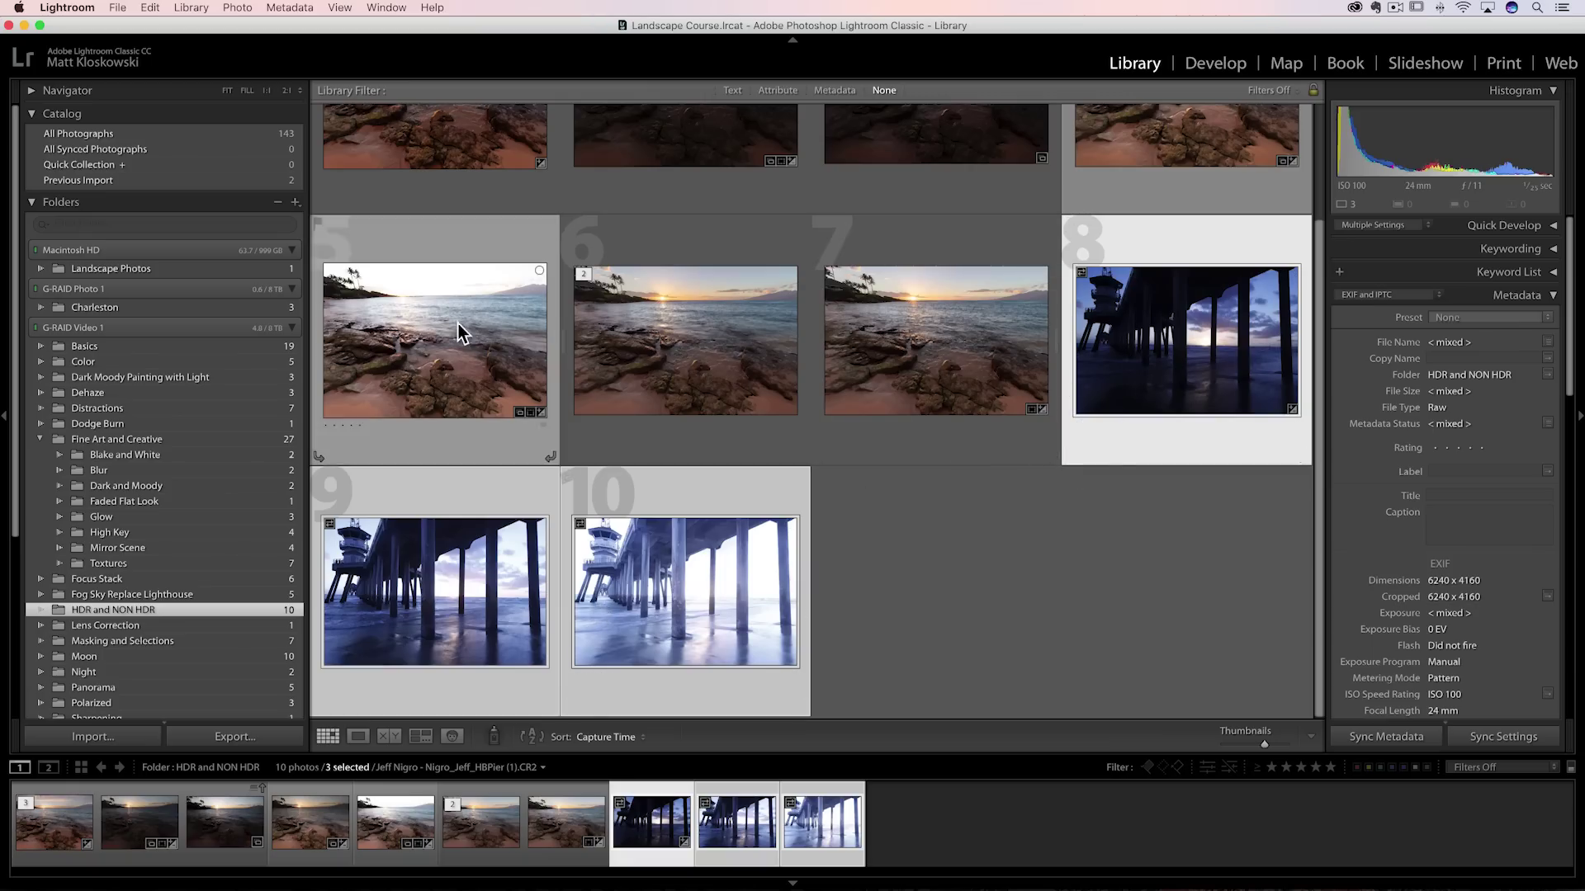
left_click(238, 8)
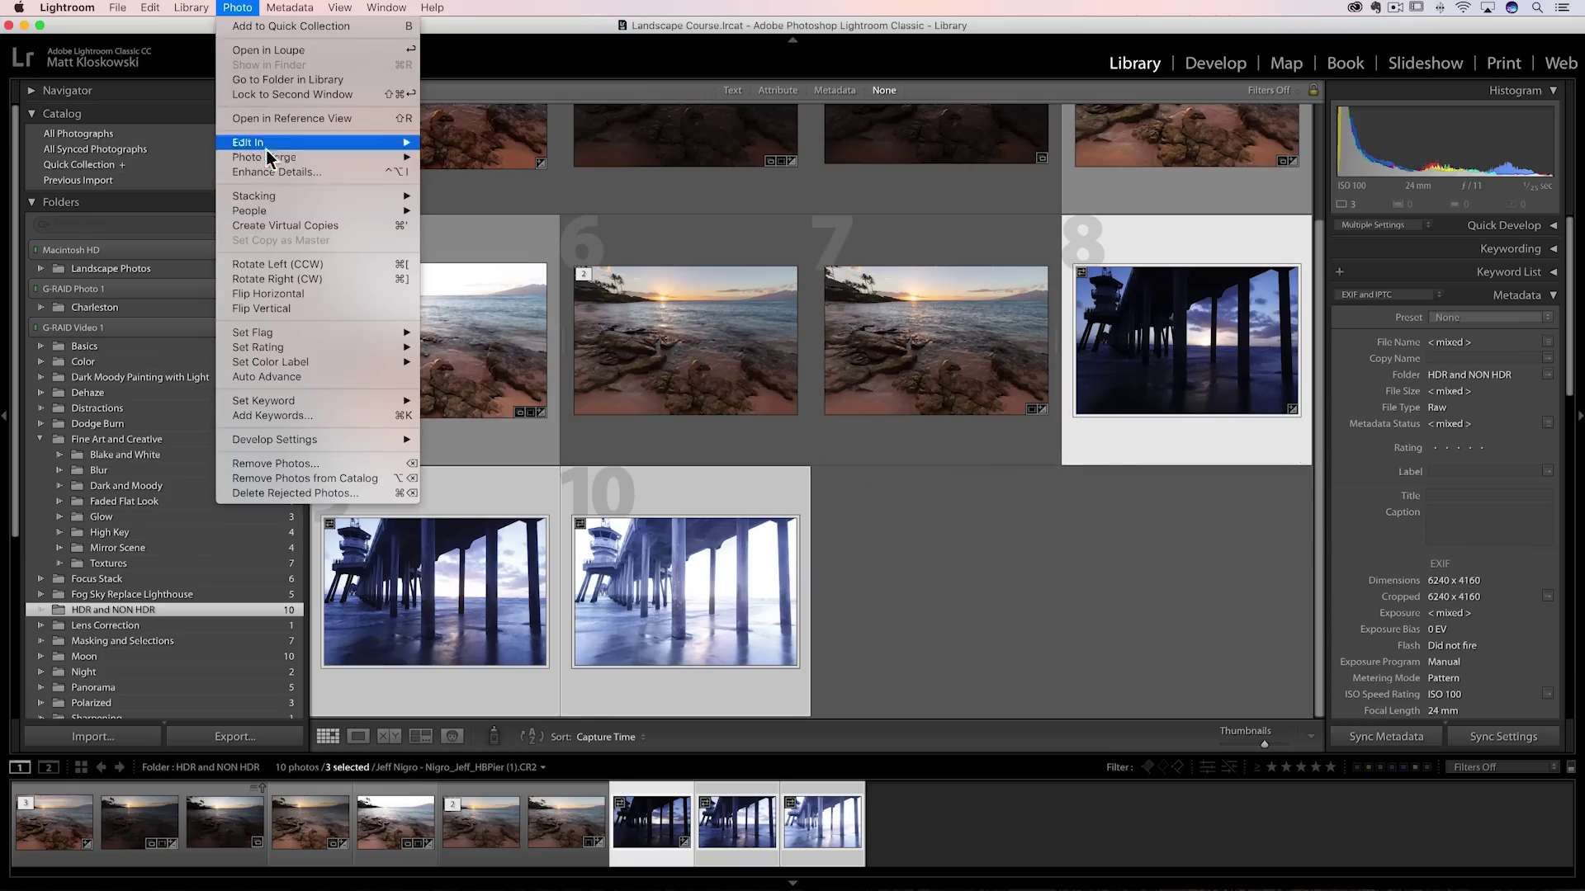
mouse_move(269, 157)
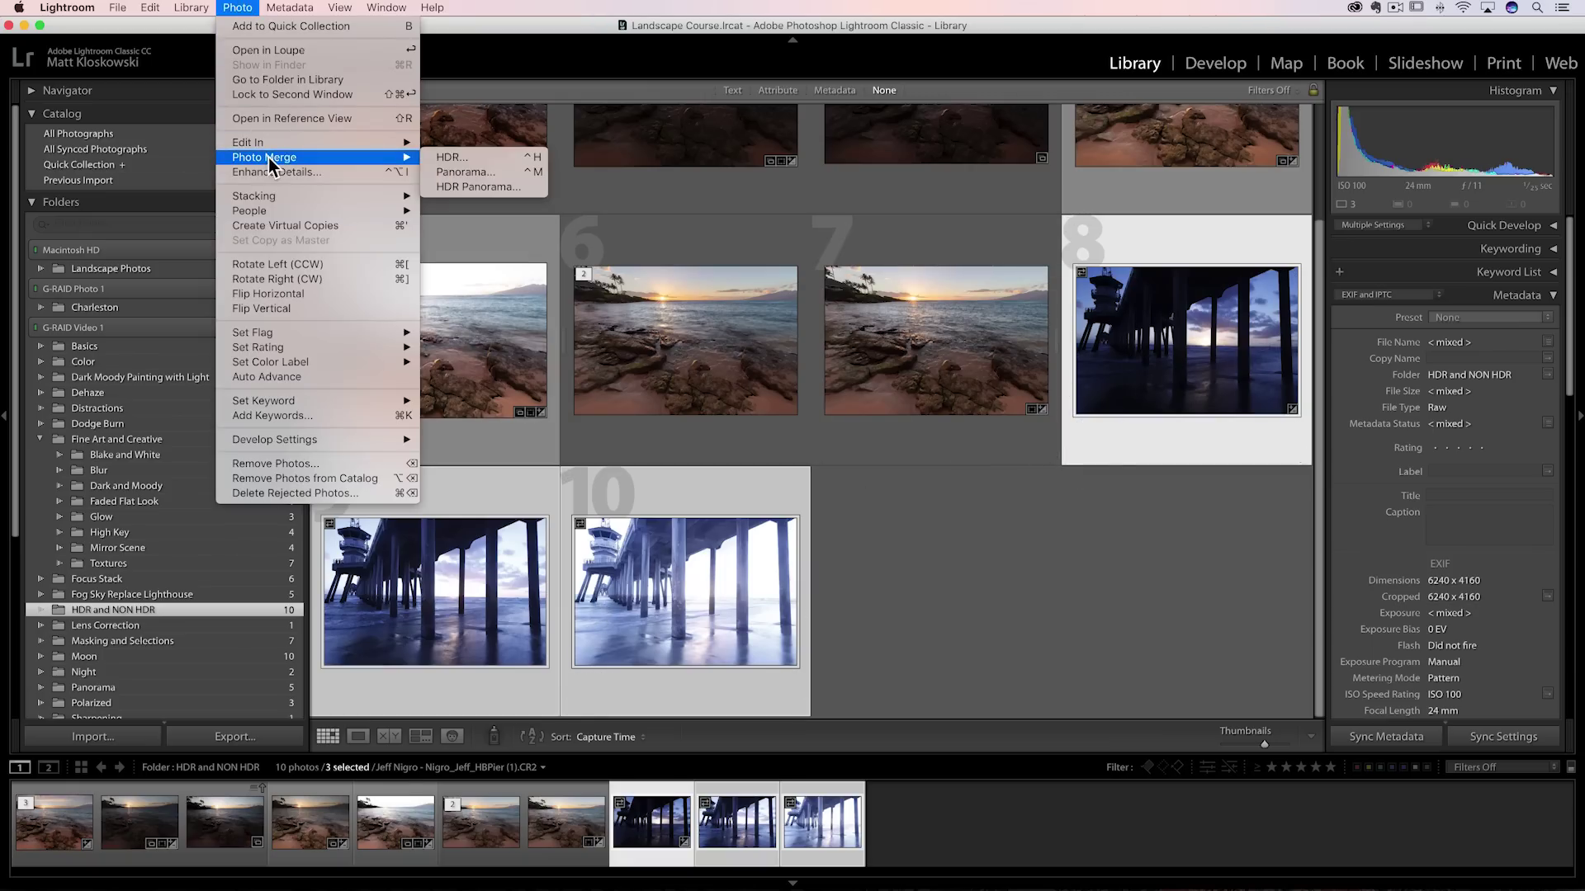
left_click(490, 161)
- Switch to Finder and open the HBPier (1), (3) and (5) CR2 files in Photoshop's Camera Raw
key("super+Tab")
left_click(395, 444)
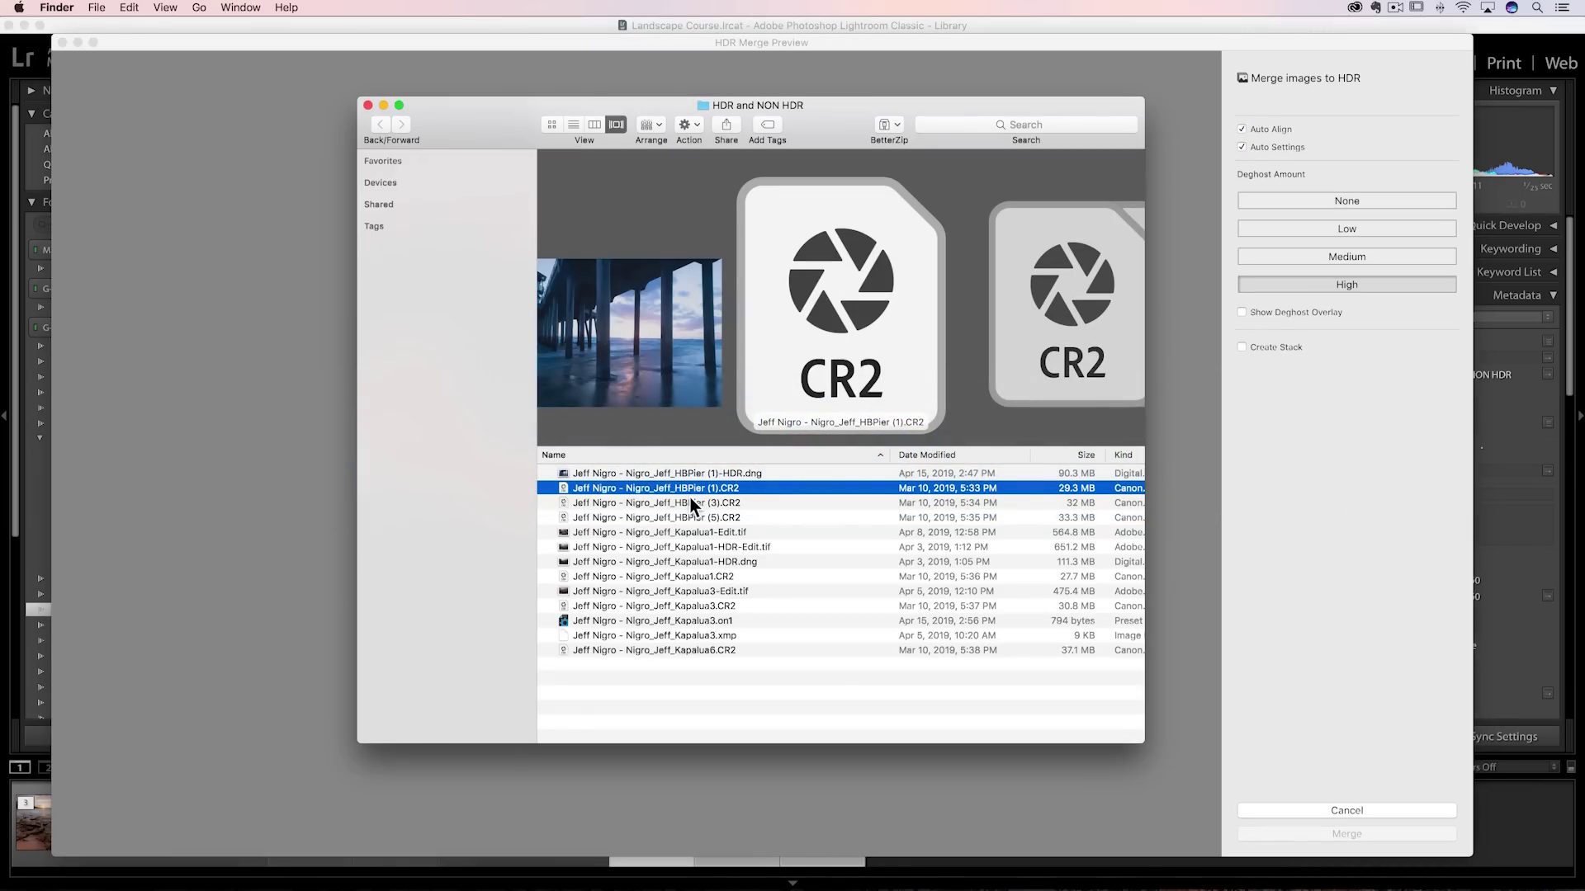
left_click(680, 518, "shift")
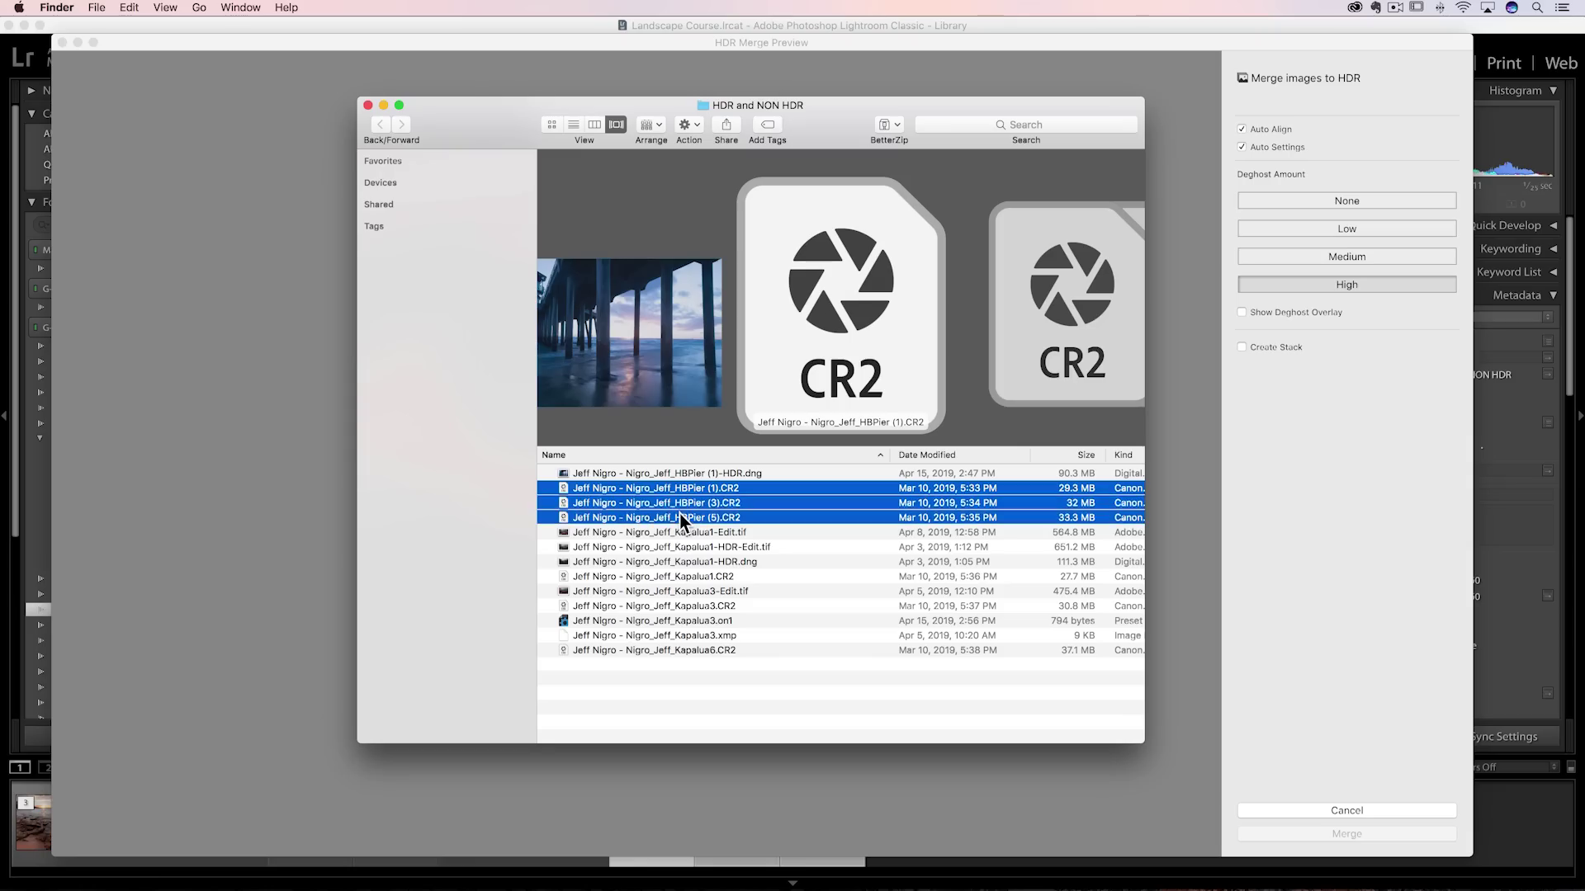
left_click_drag(663, 499, 589, 881)
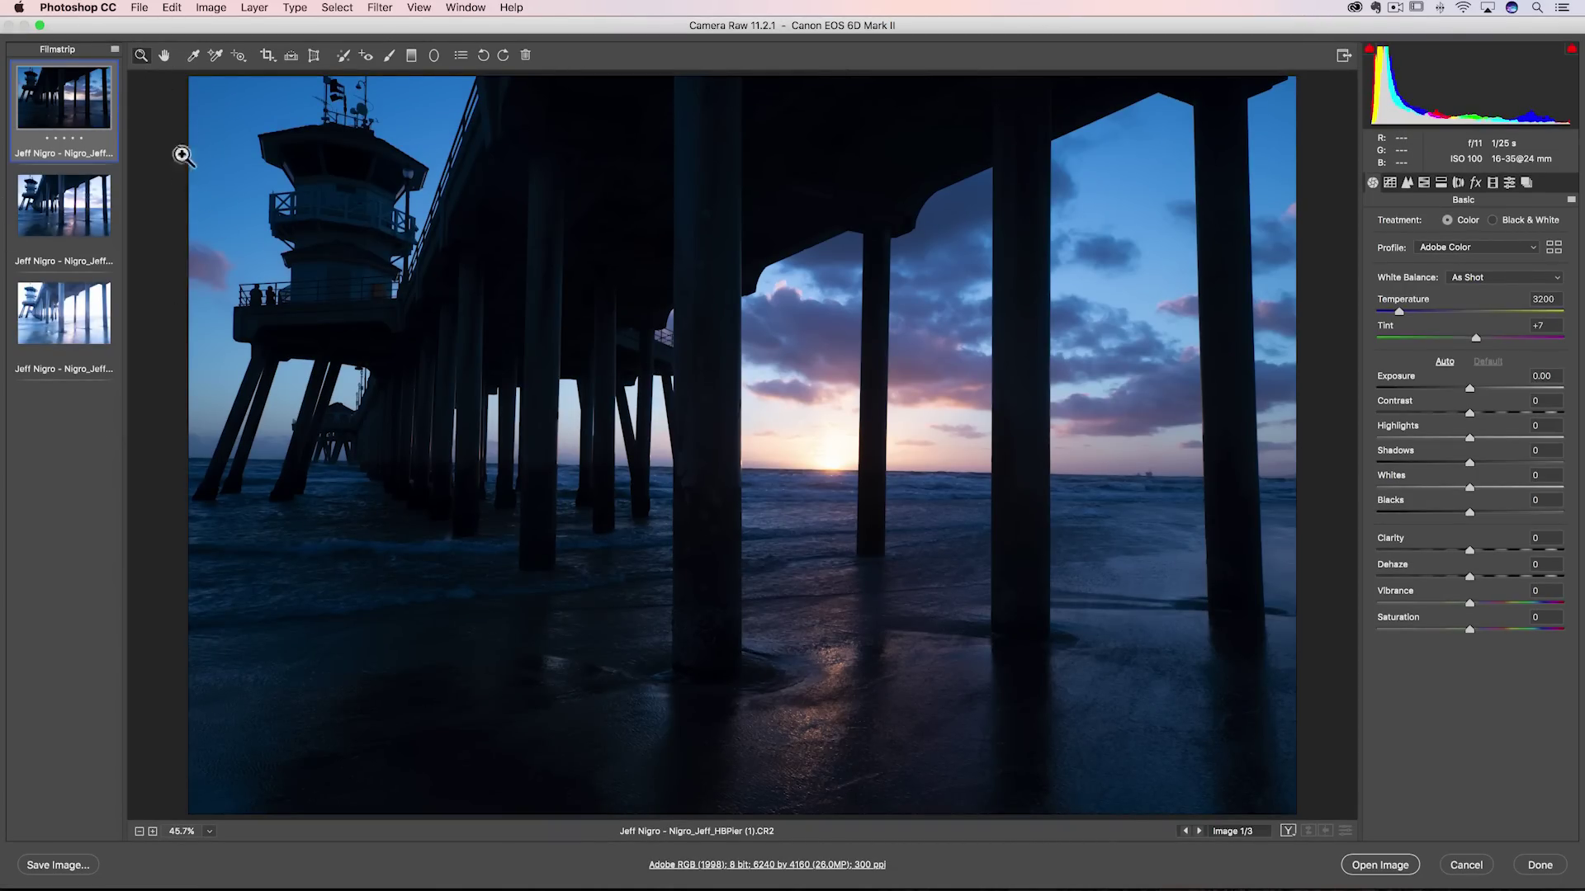
- Select all photos in the filmstrip, try Merge to HDR, and leave Camera Raw without opening the images
left_click(115, 50)
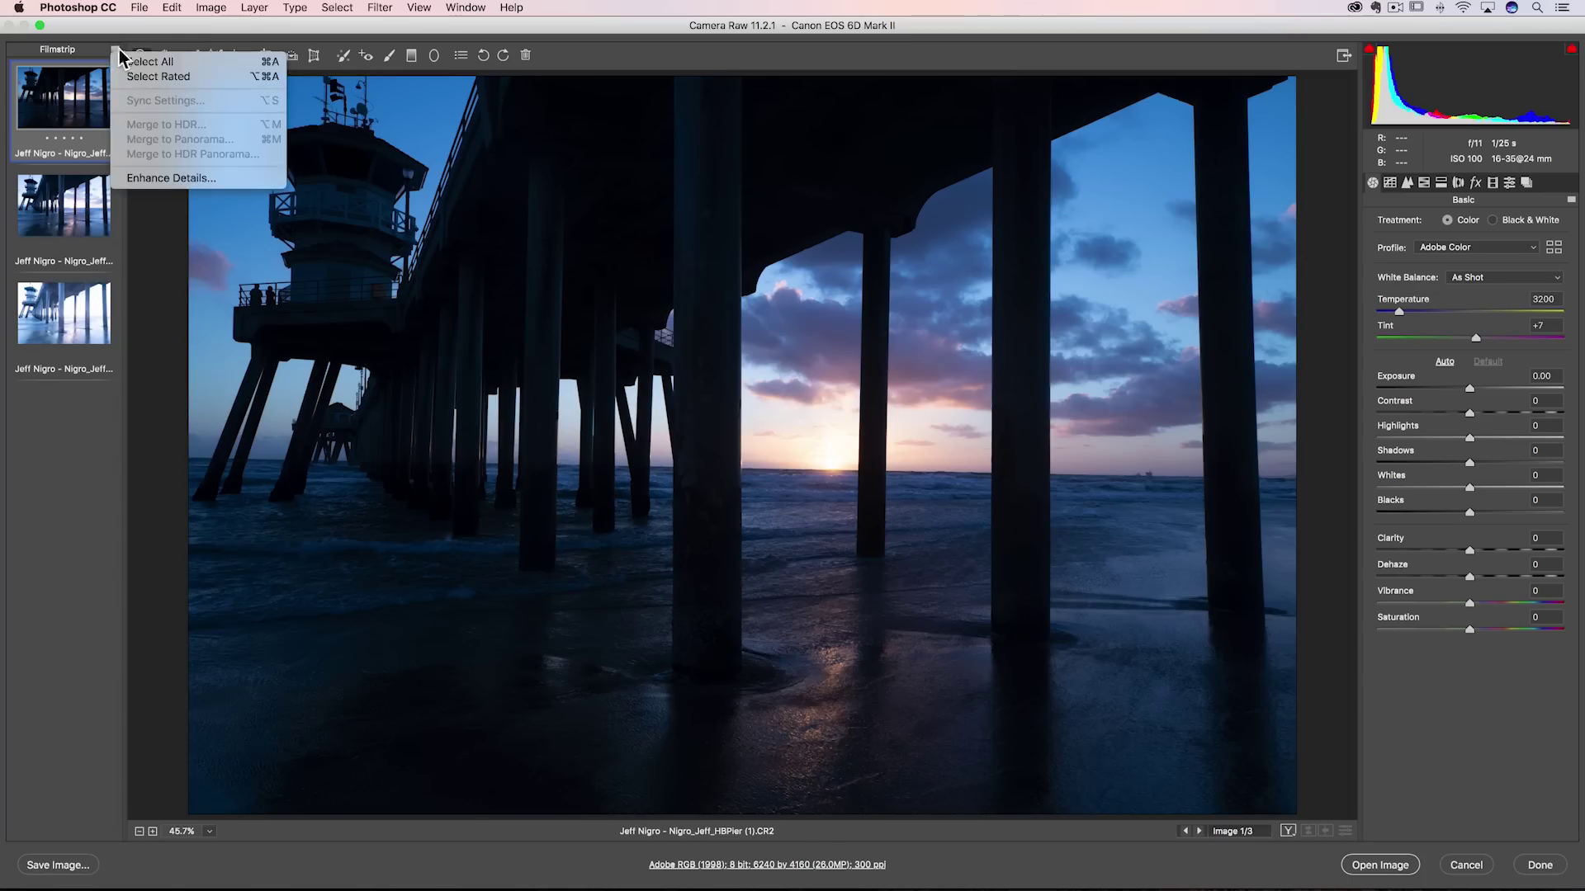
left_click(147, 62)
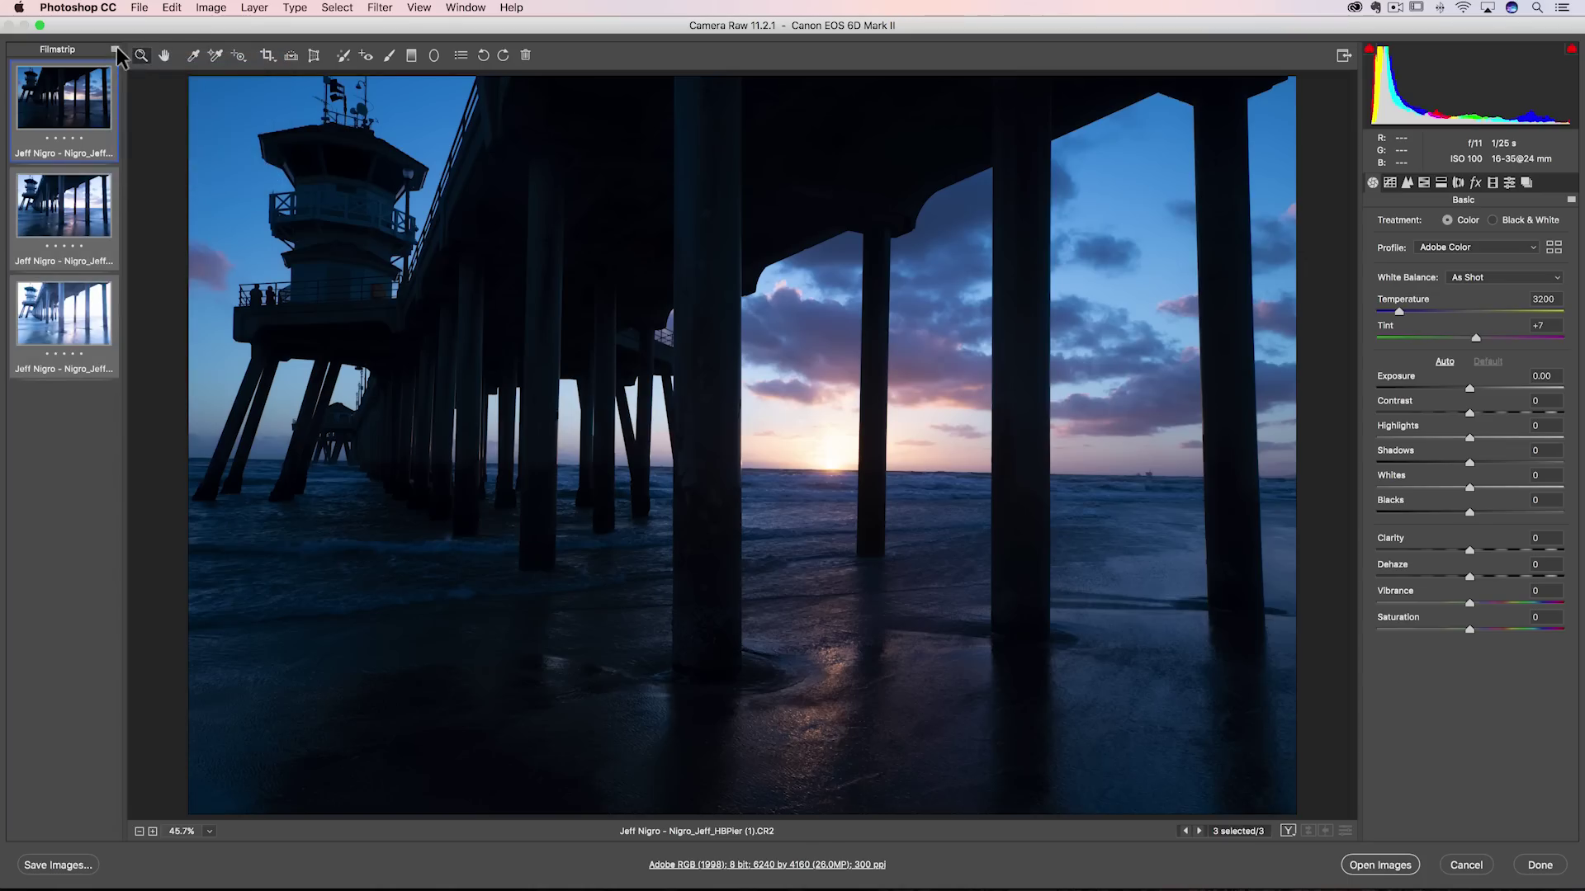
left_click(117, 50)
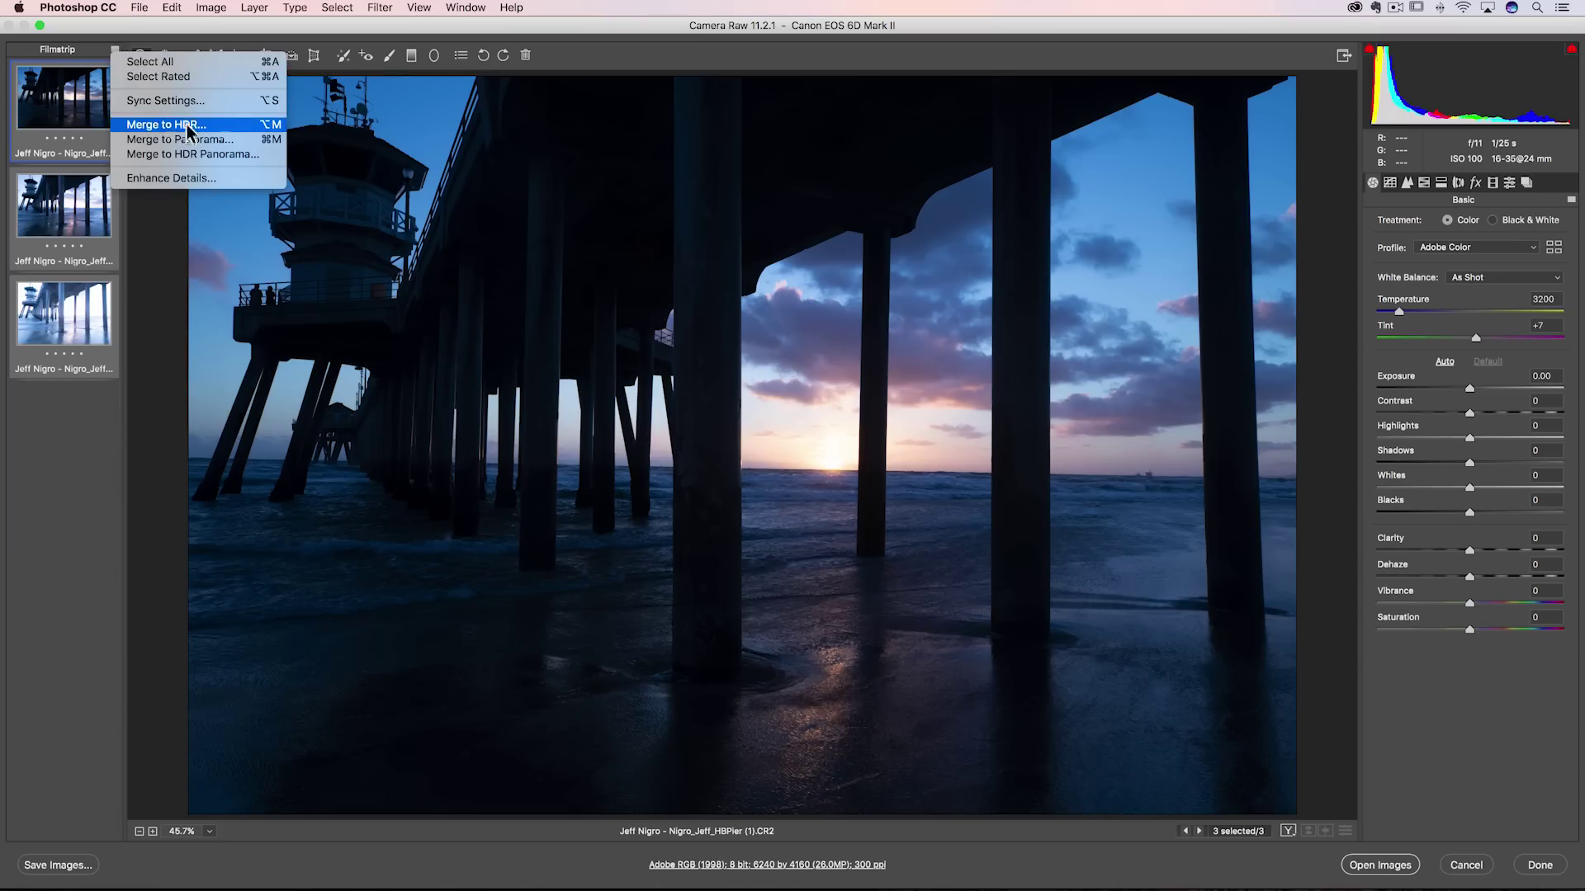
left_click(235, 124)
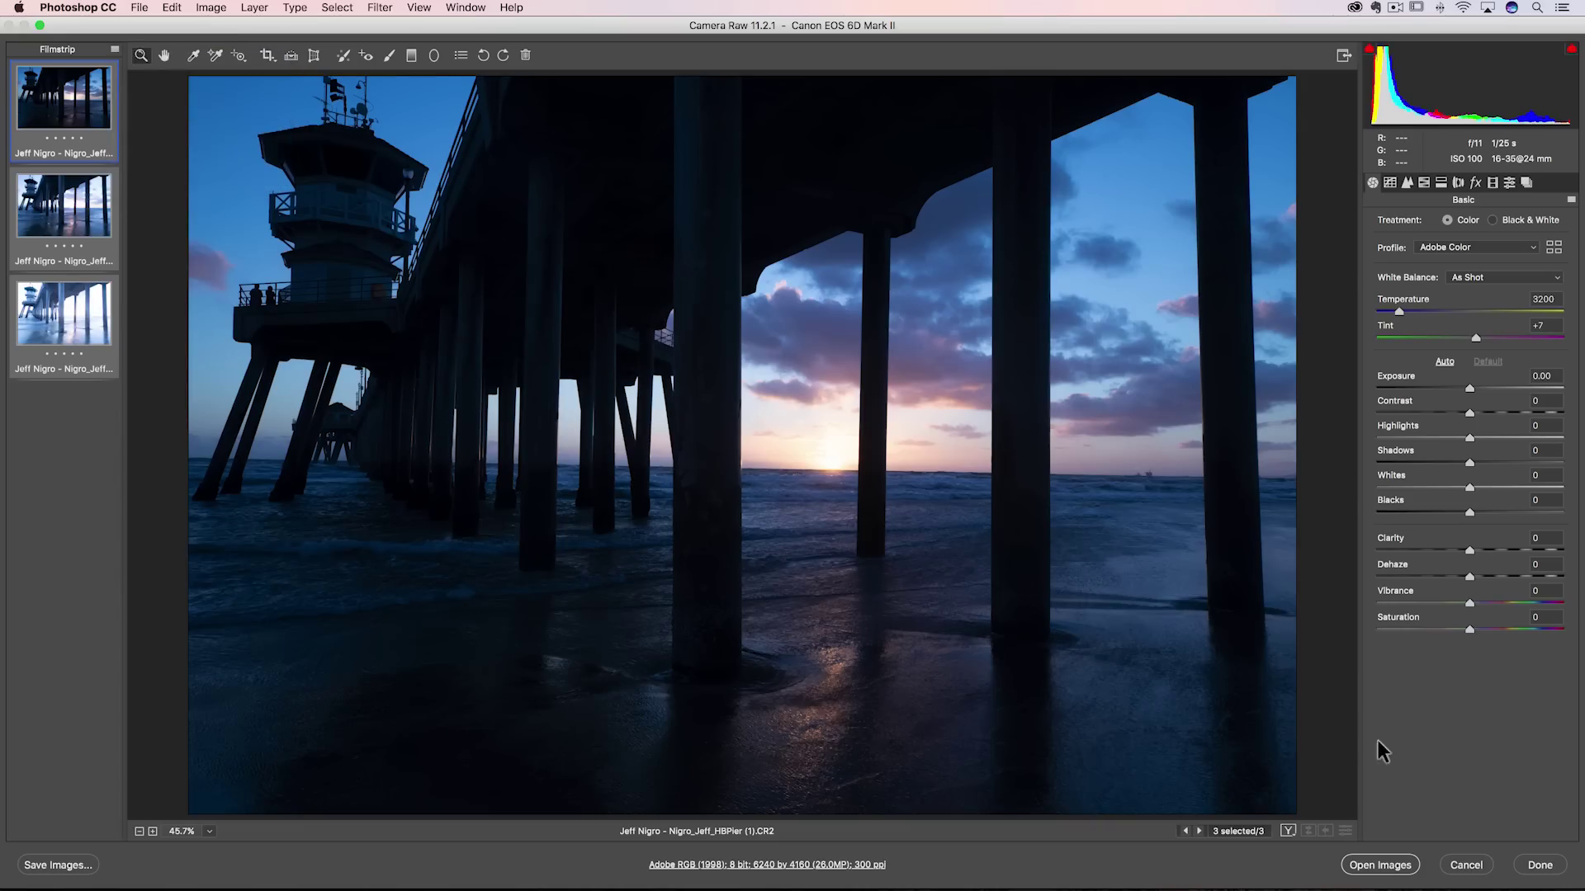
left_click(1467, 865)
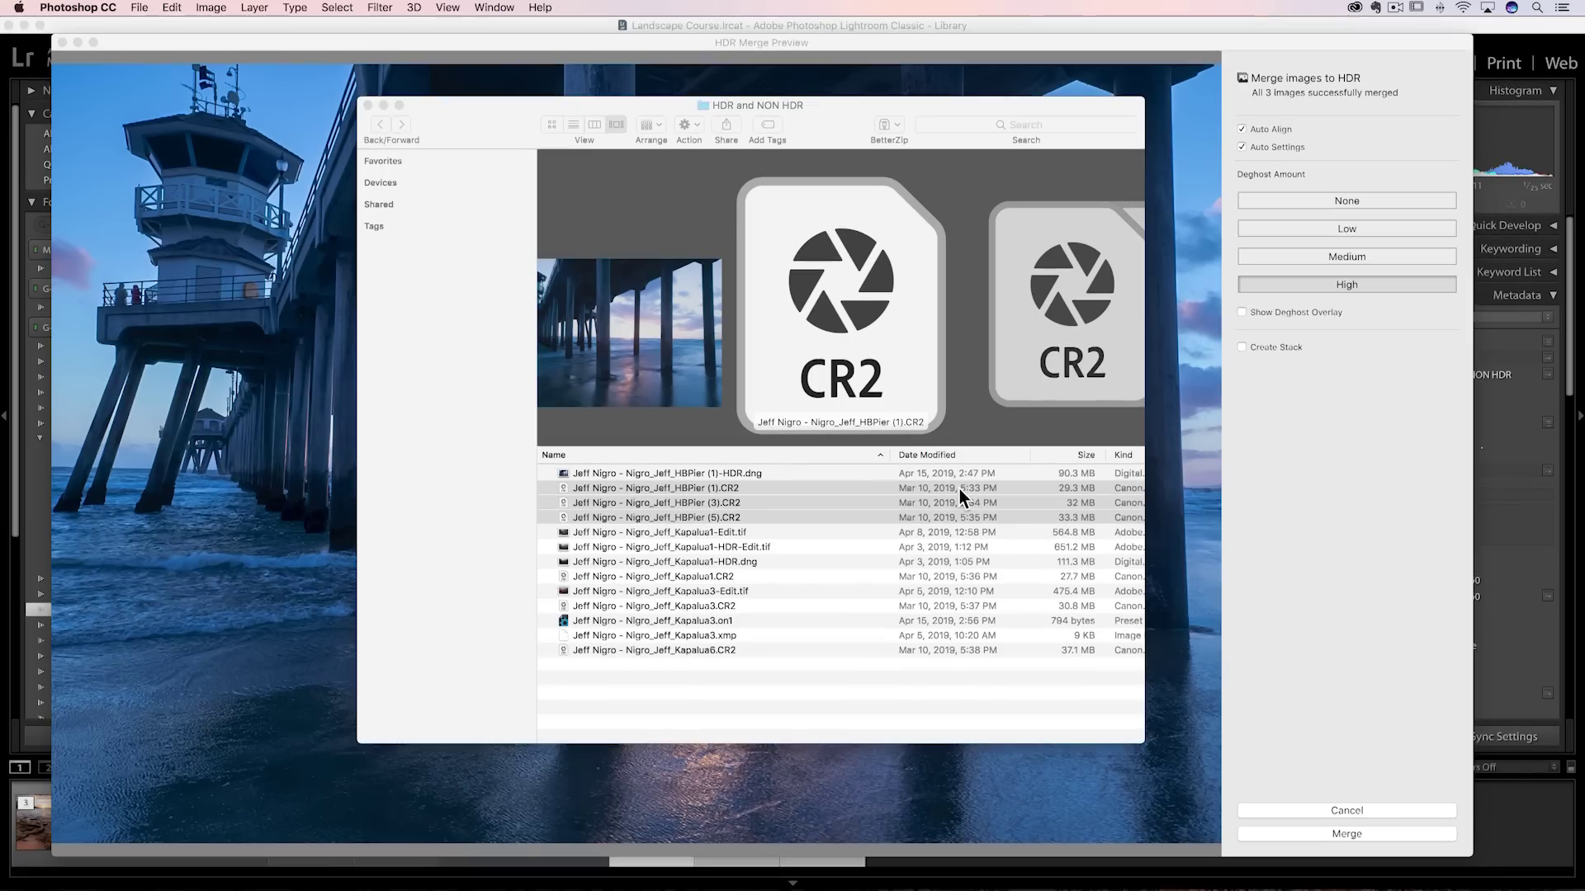
- Switch to Lightroom, dismiss the open merge preview, and start a new HDR photo merge of the three selected pier exposures
key("super+Tab")
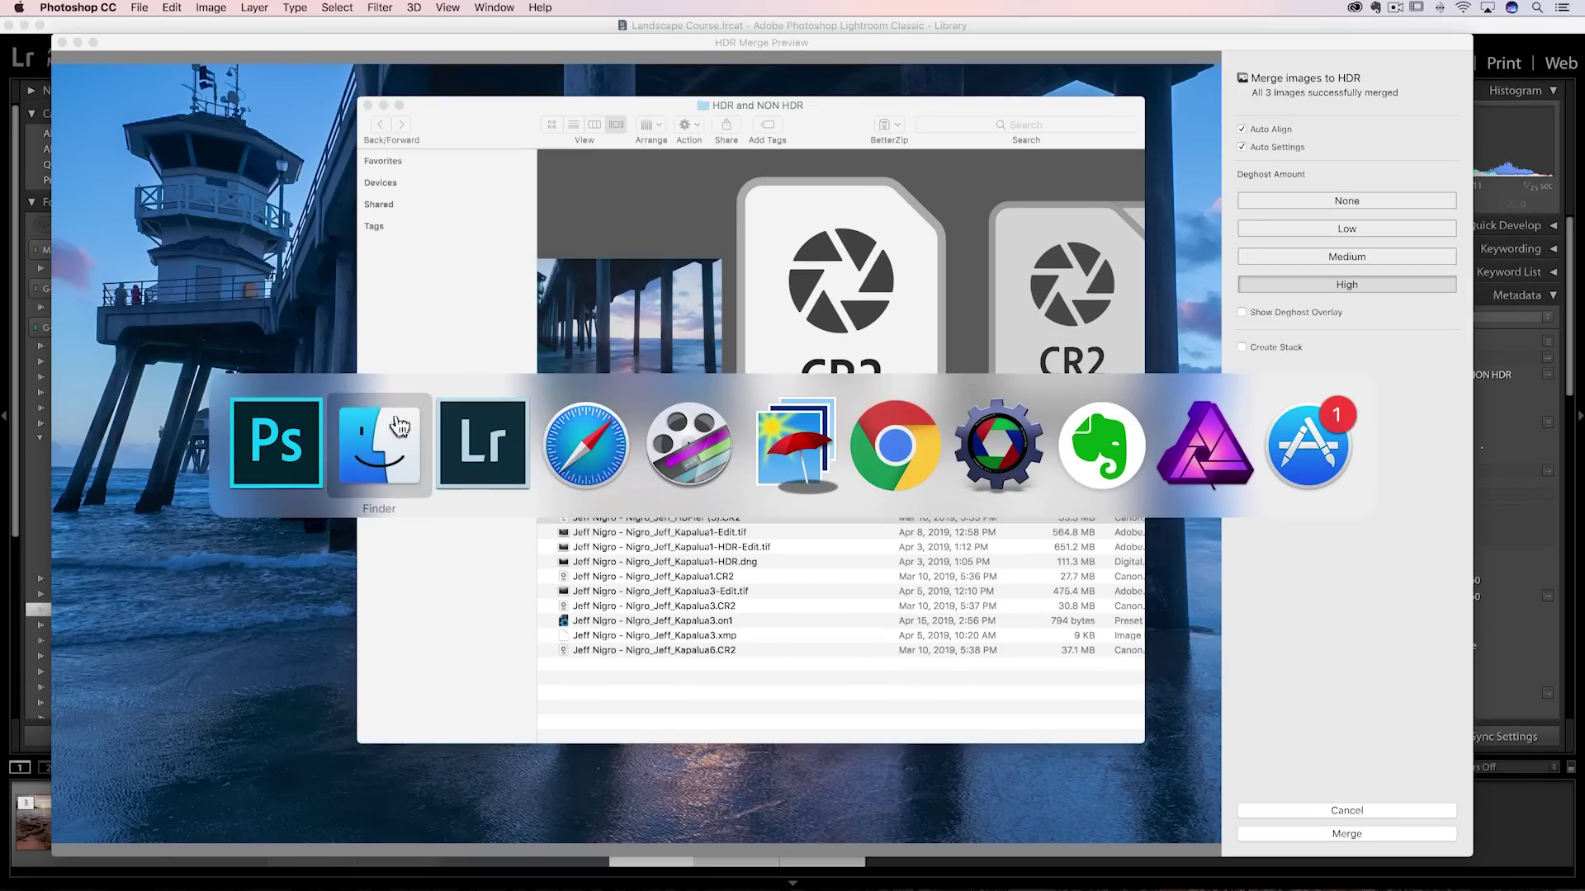
left_click(513, 454)
left_click(1441, 833)
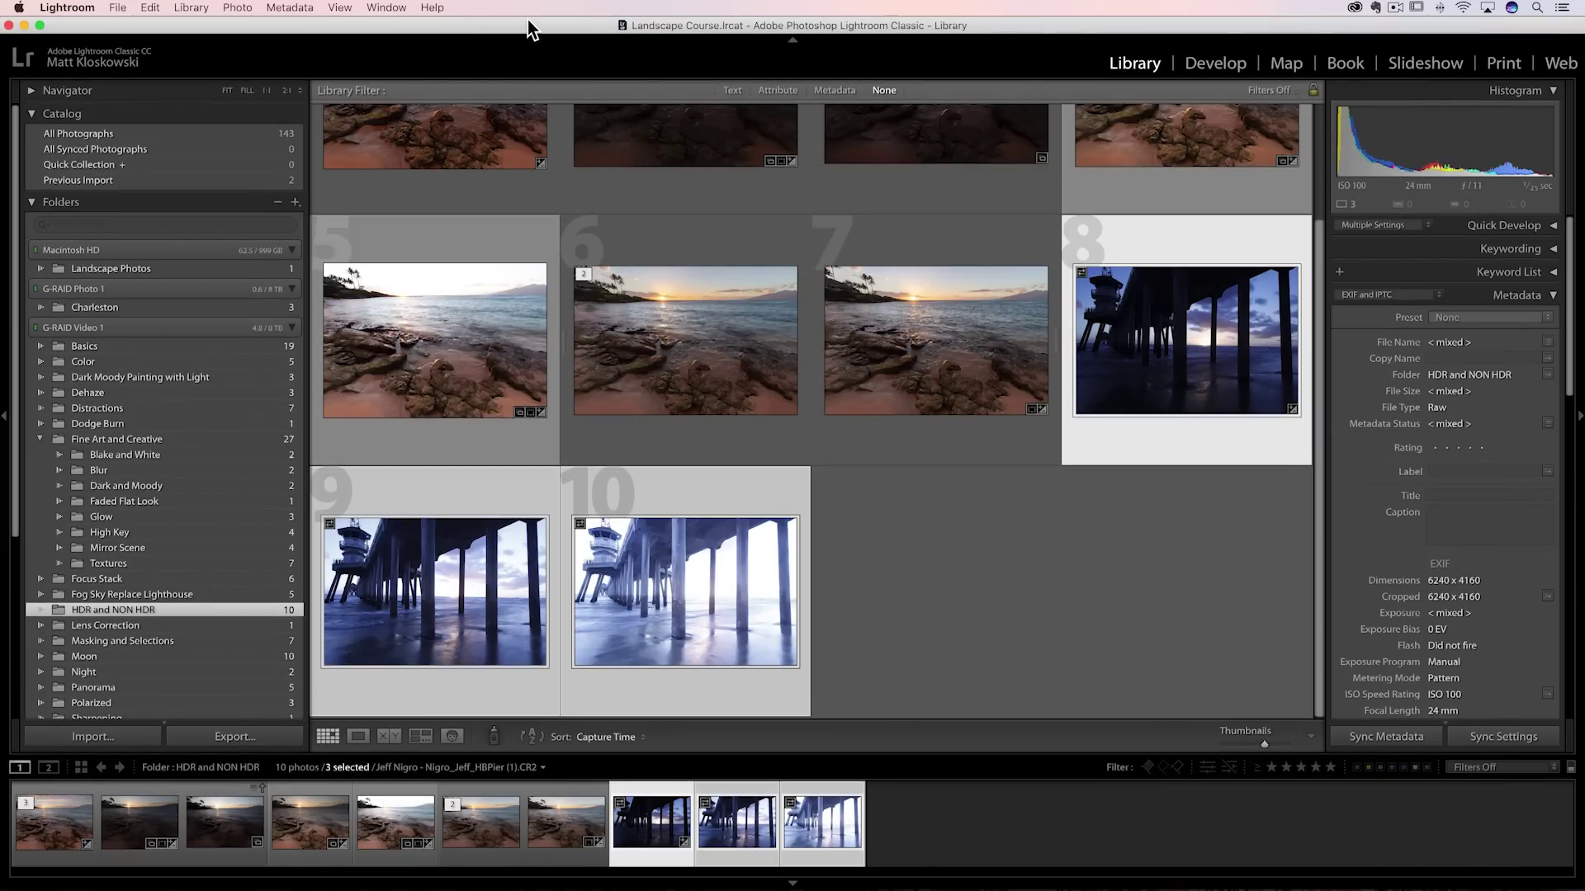
left_click(244, 8)
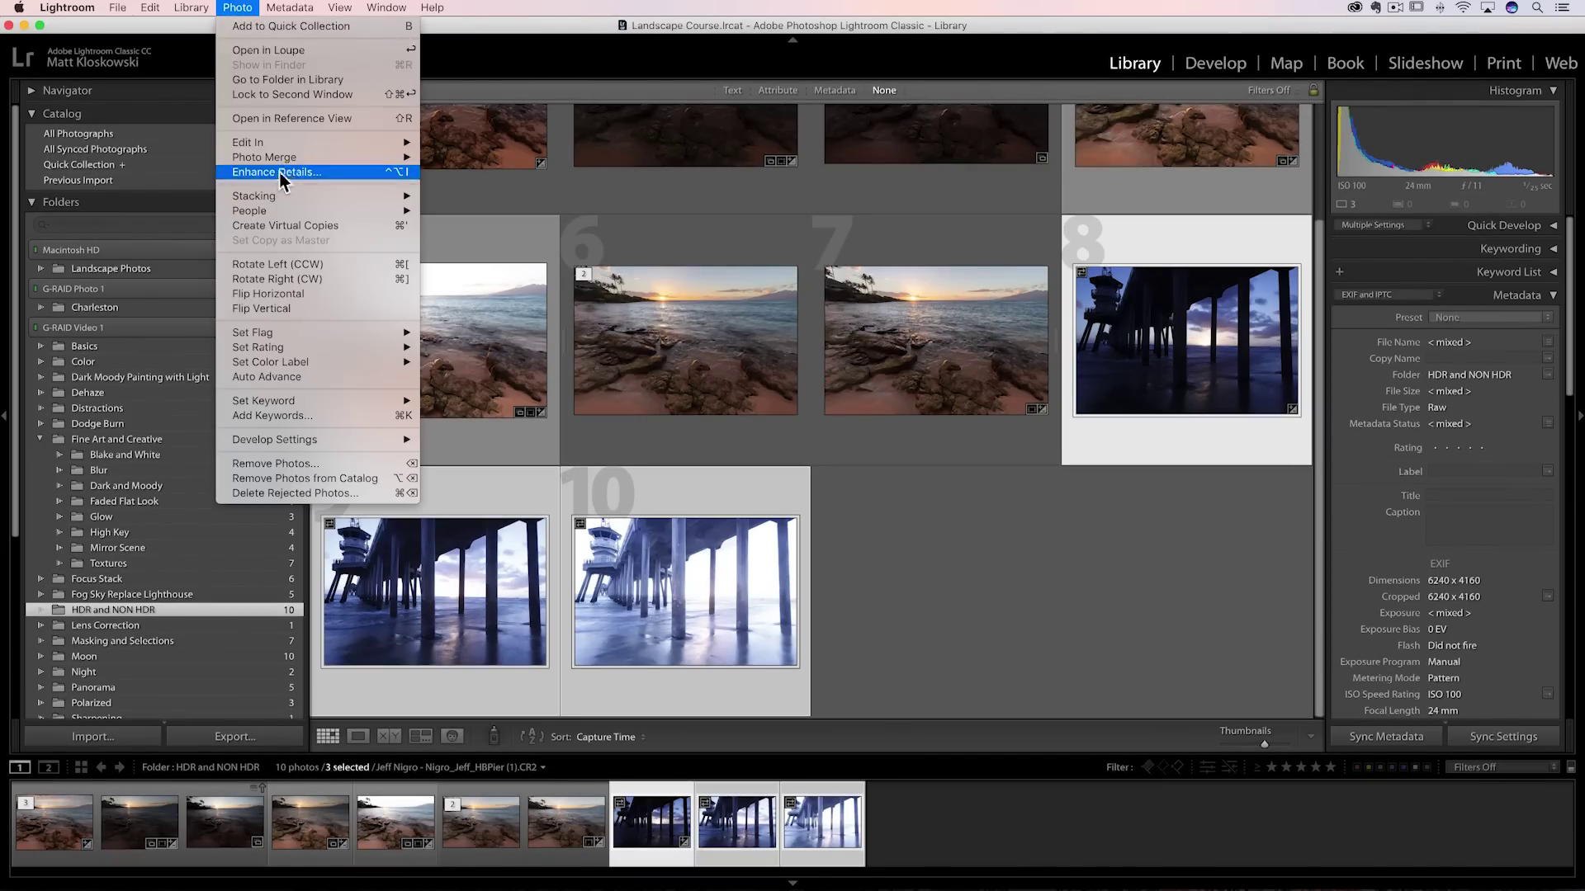
mouse_move(289, 157)
left_click(443, 161)
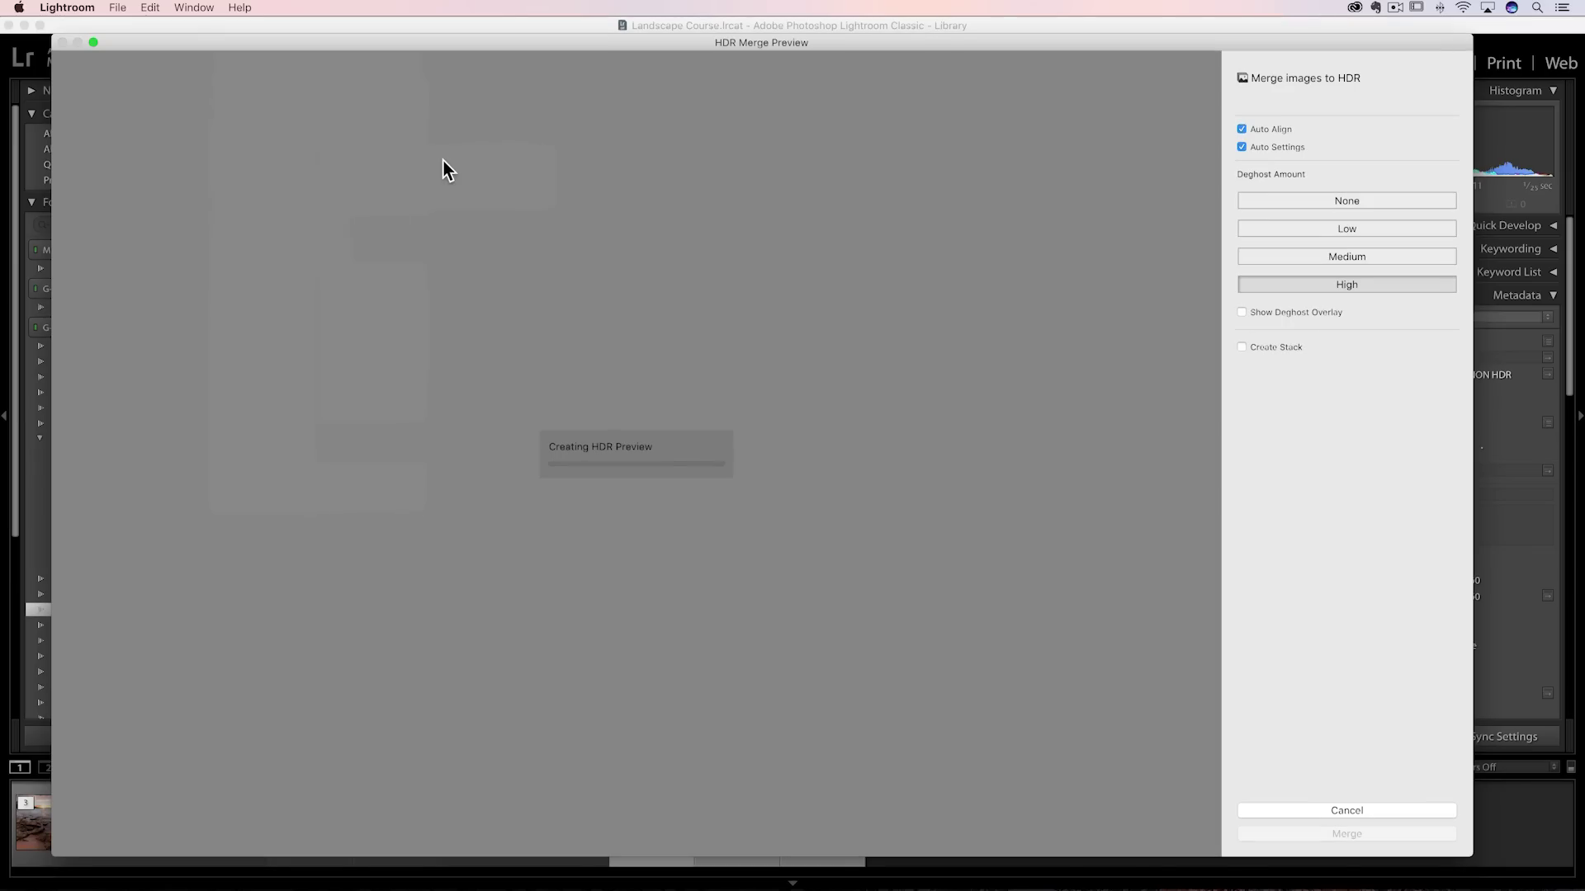
- Reposition the HDR Merge Preview window and enlarge it to fill the screen
left_click_drag(718, 42, 766, 7)
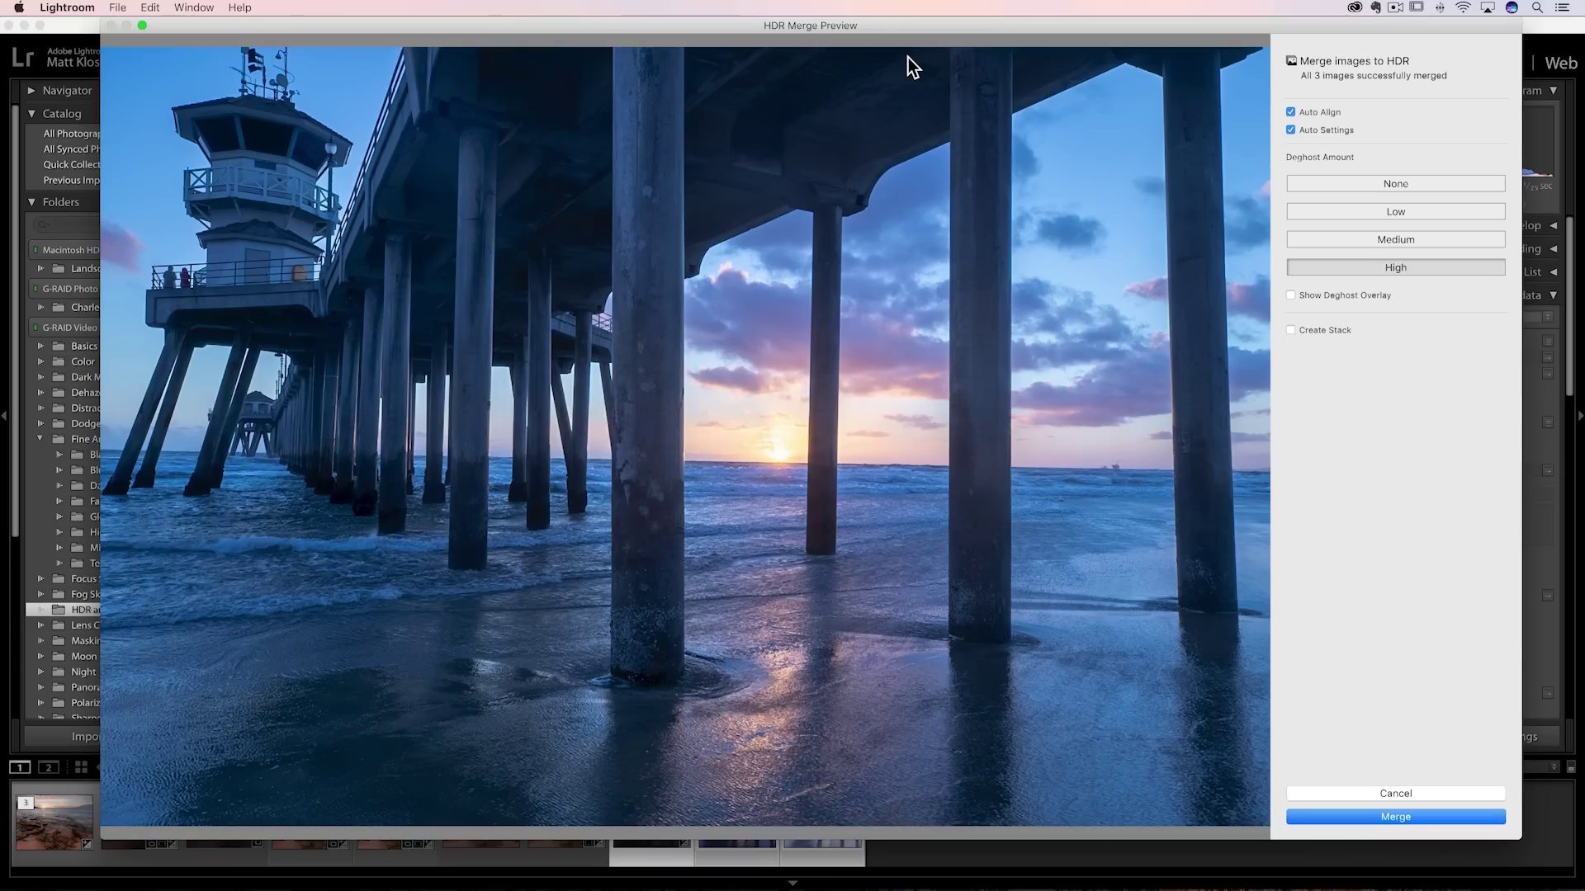
left_click_drag(913, 25, 808, 15)
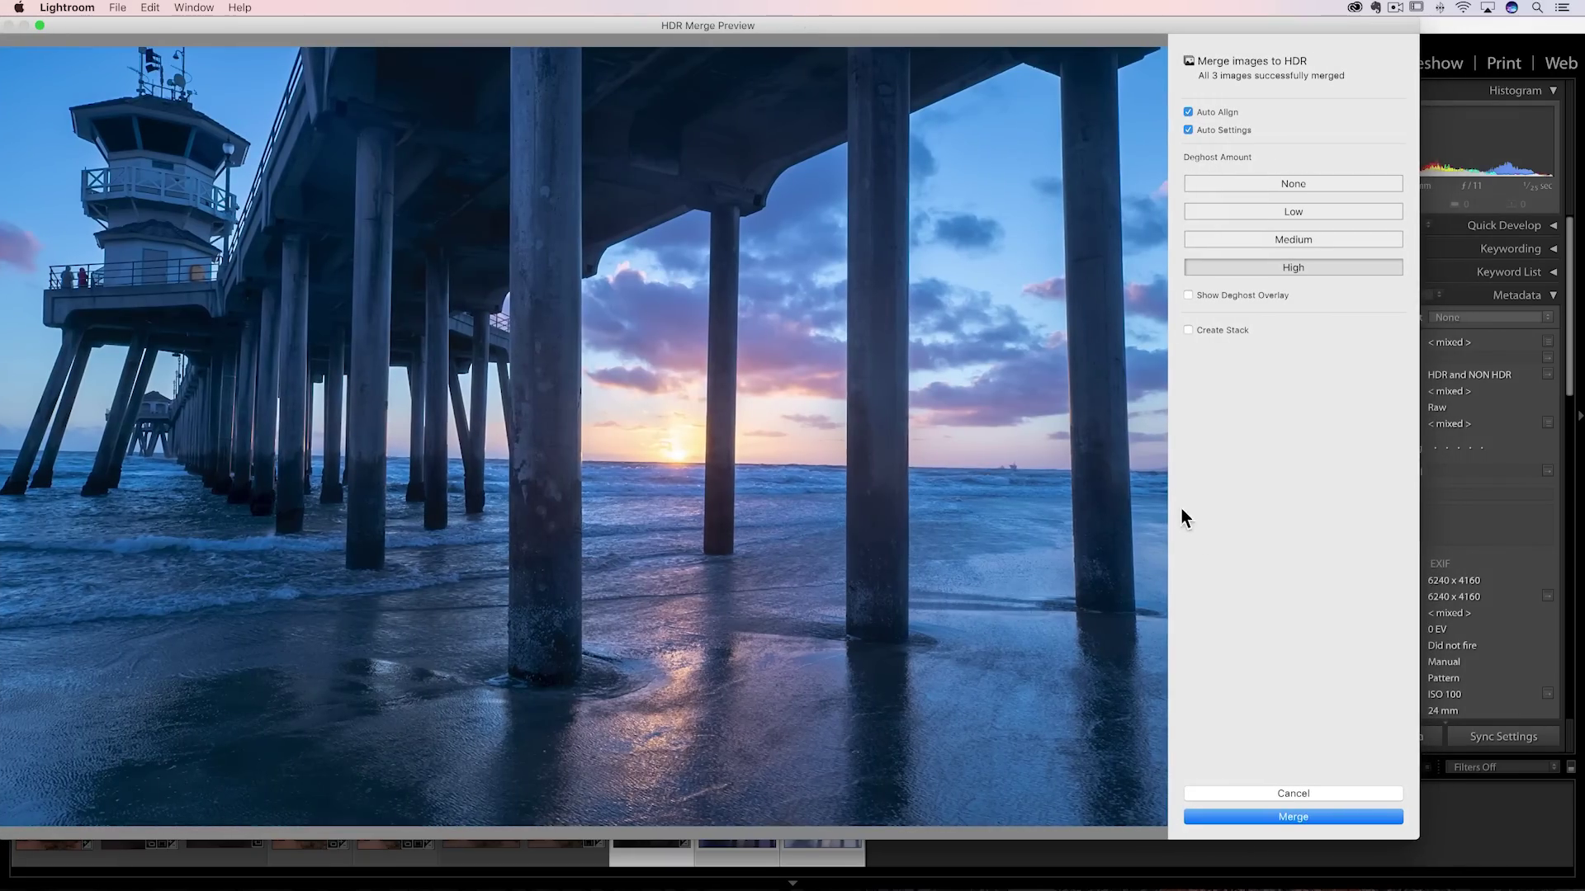
left_click_drag(1421, 842, 1556, 870)
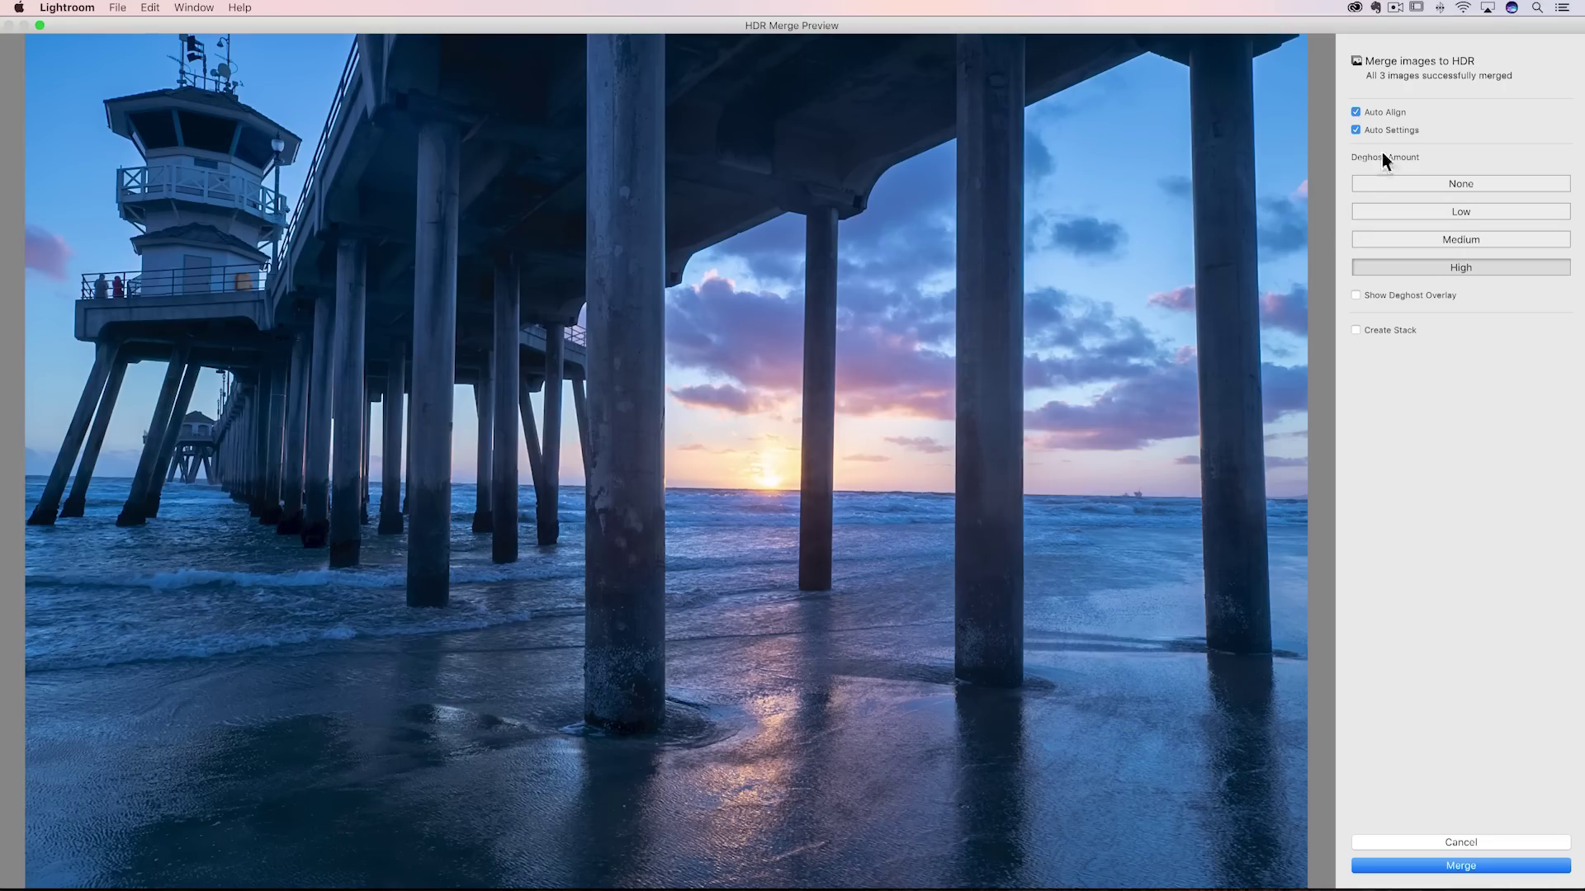
- Compare the merge preview with Auto Settings off and on, leaving Auto Align and Auto Settings enabled
left_click(1355, 112)
left_click(1355, 130)
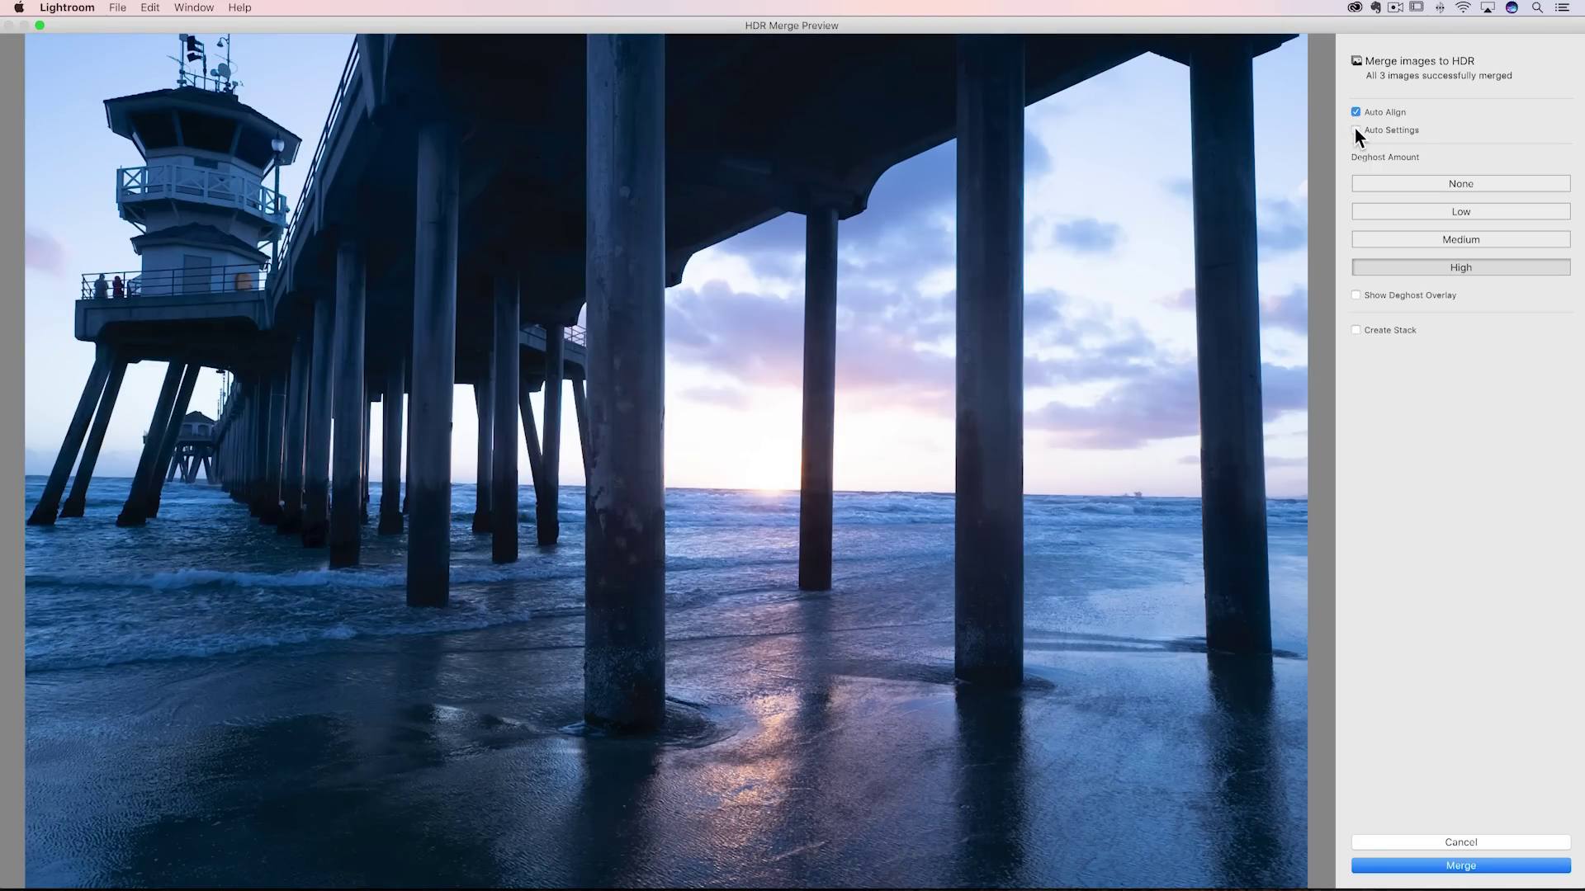
left_click(1354, 130)
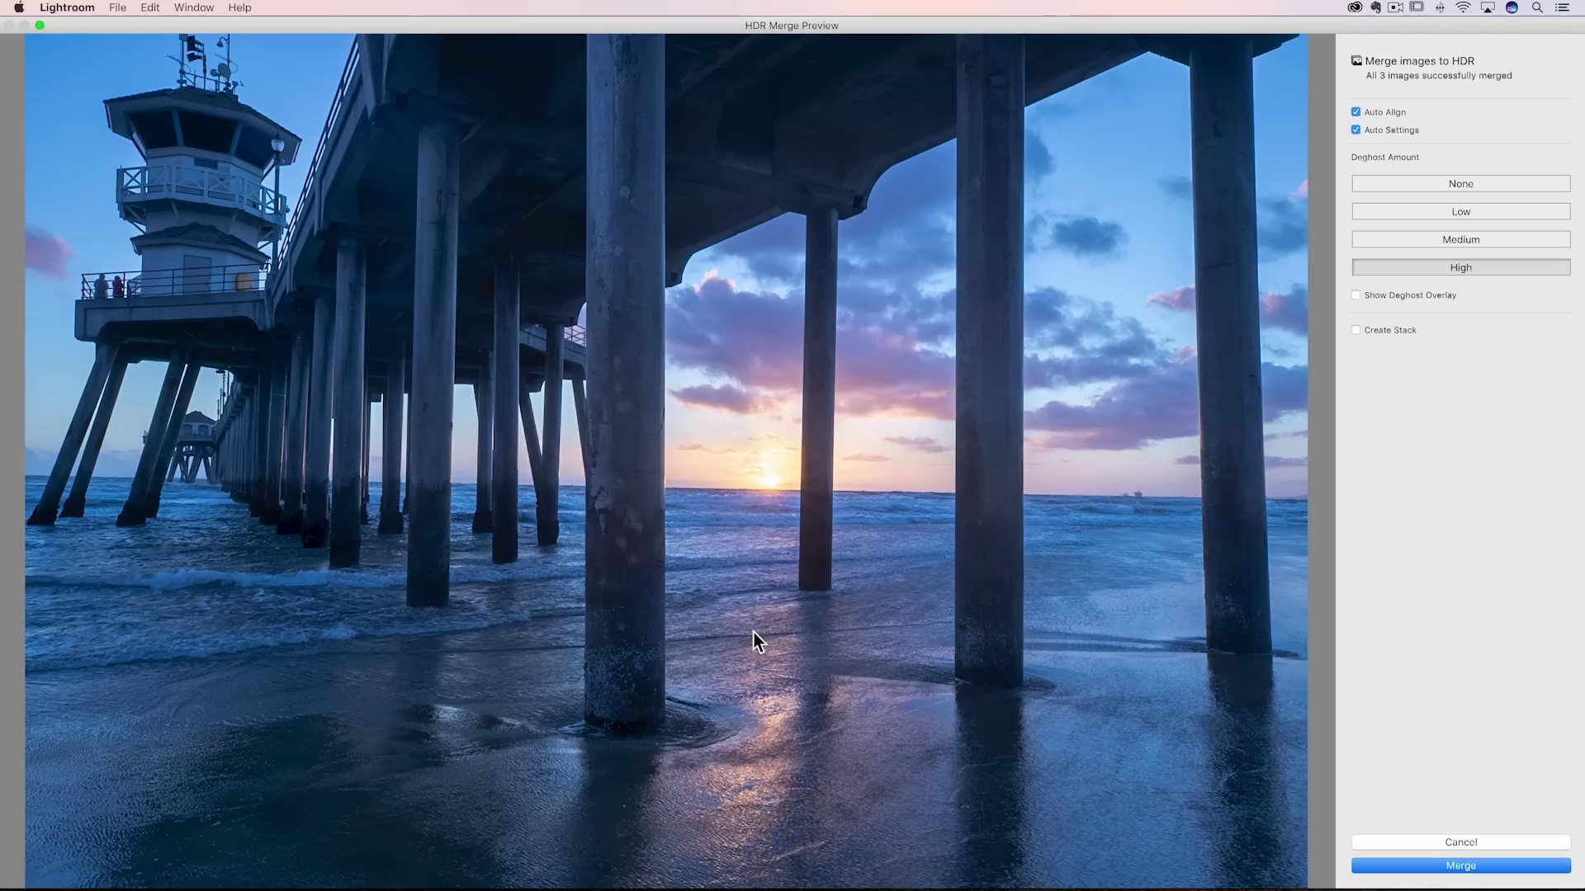
- Set the Deghost Amount to Low, check it with the deghost overlay, and merge the three exposures
left_click(1453, 213)
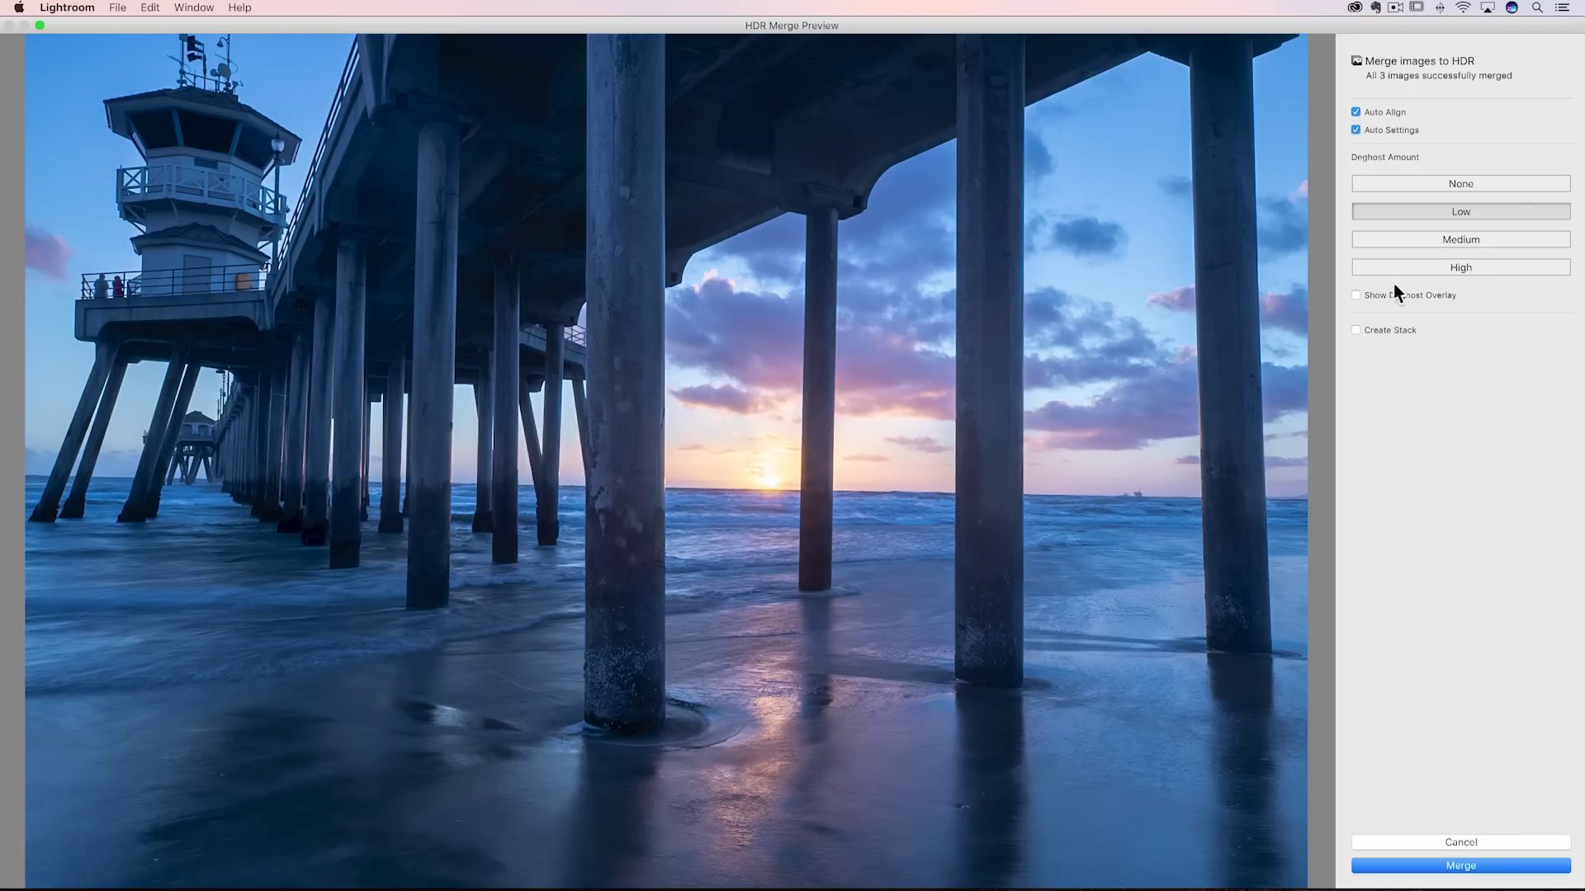
left_click(1356, 295)
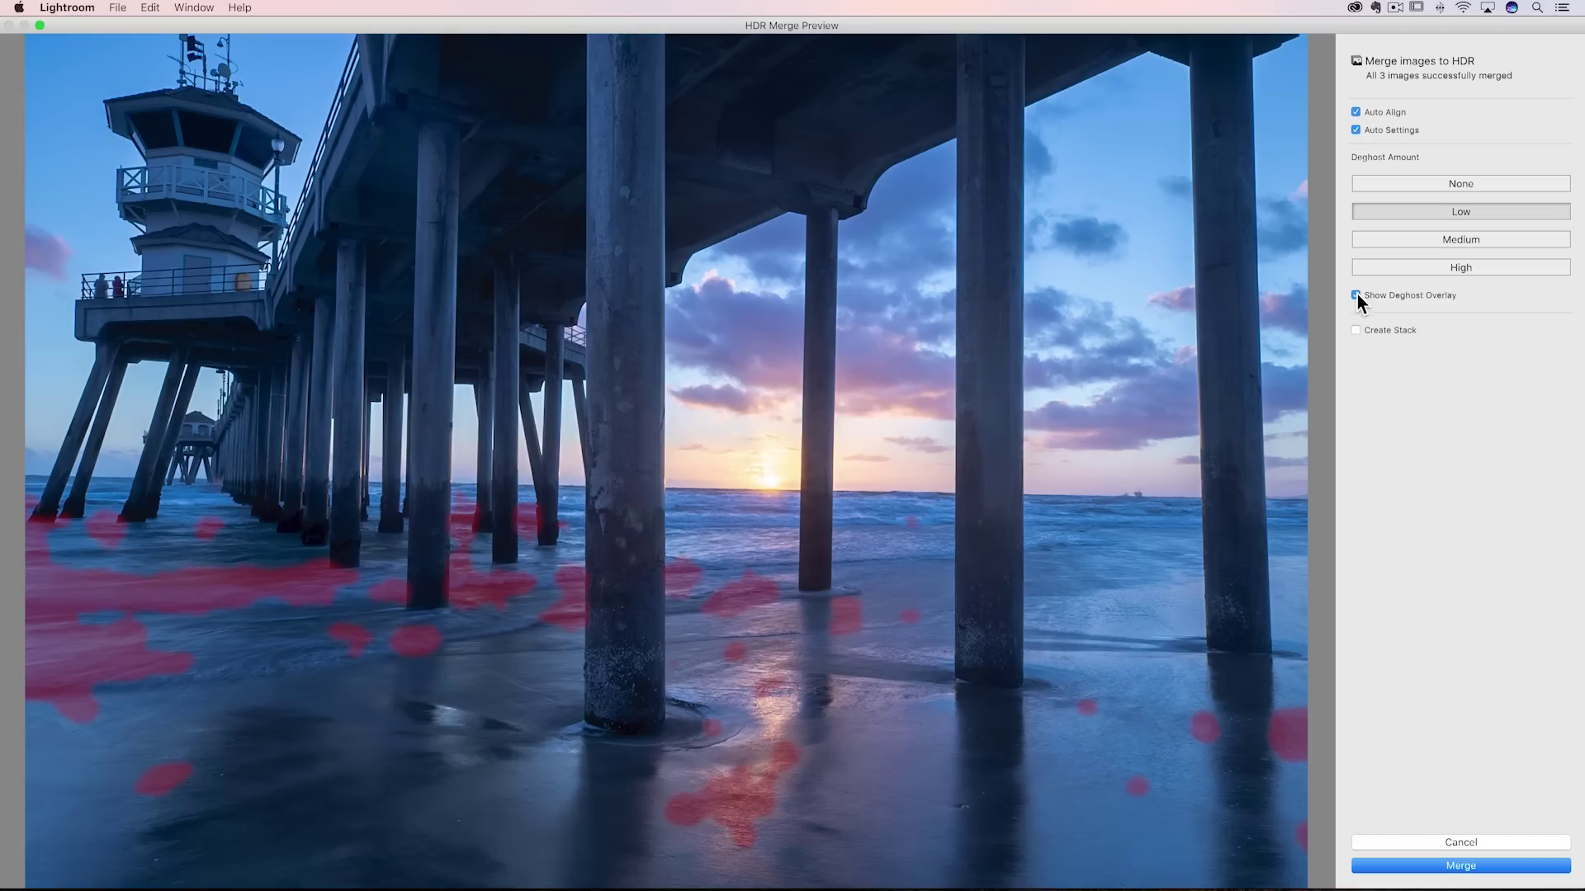
left_click(1356, 295)
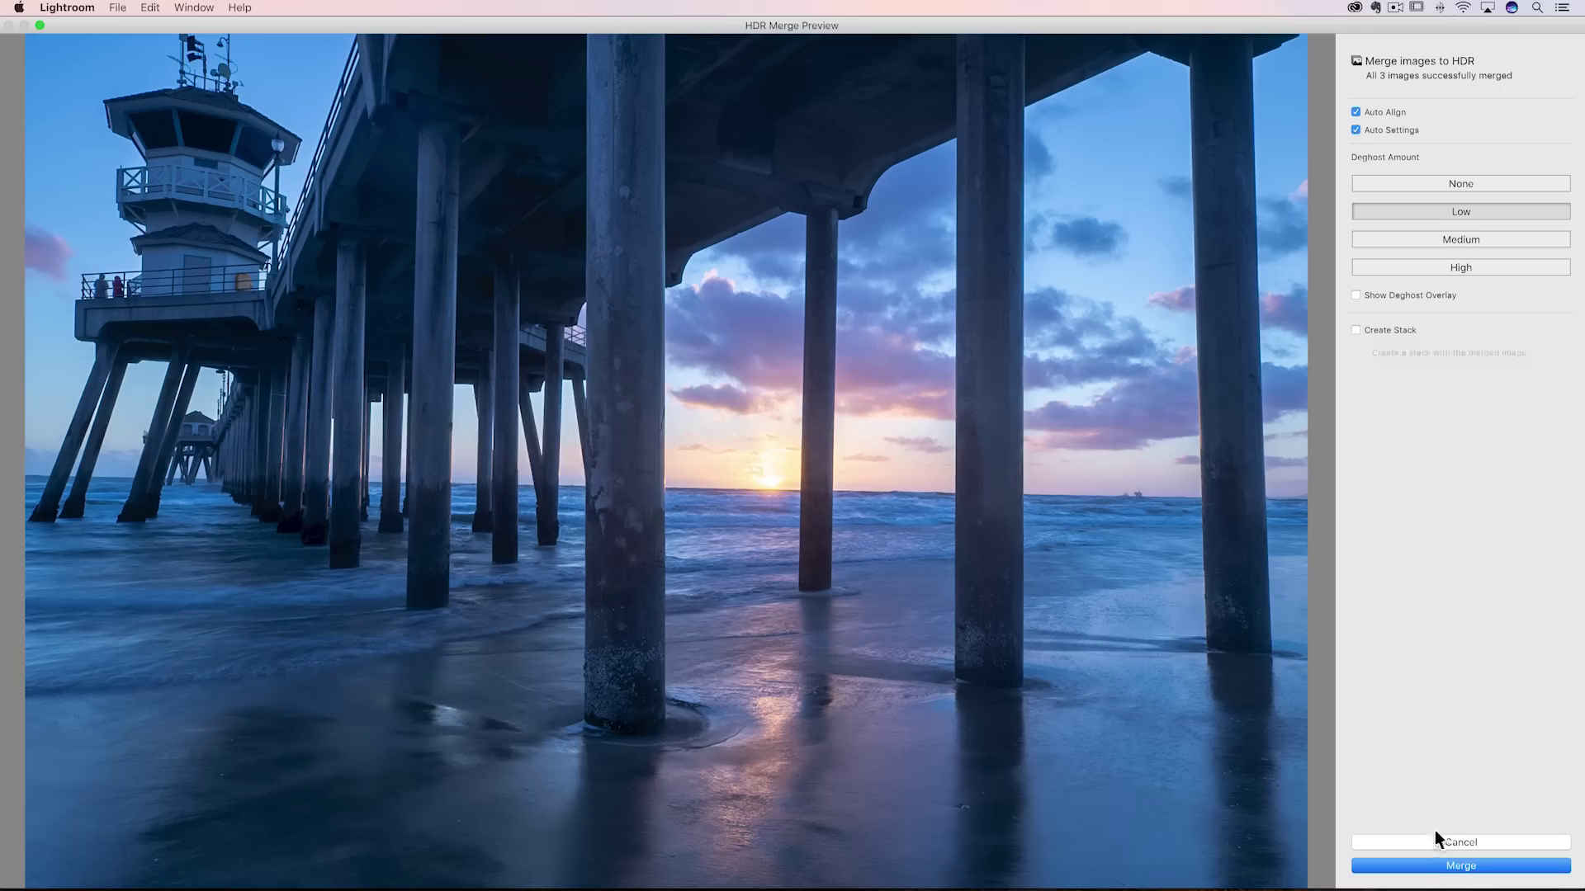
left_click(1434, 867)
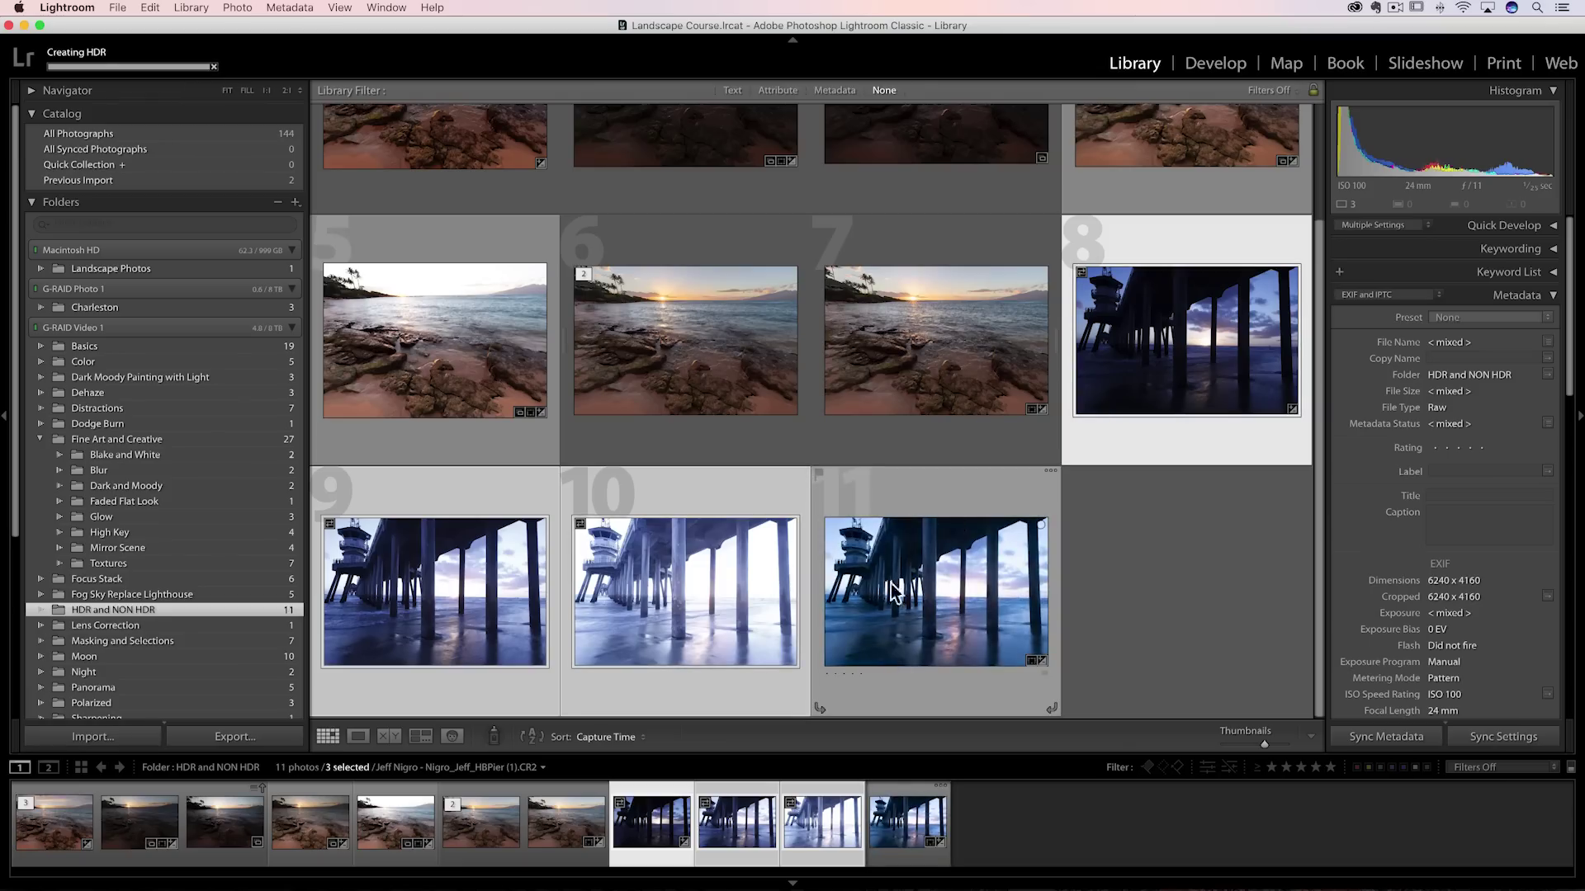
- Open the merged HBPier (1)-HDR-2.dng in the Develop module and show its Basic adjustments
left_click(912, 597)
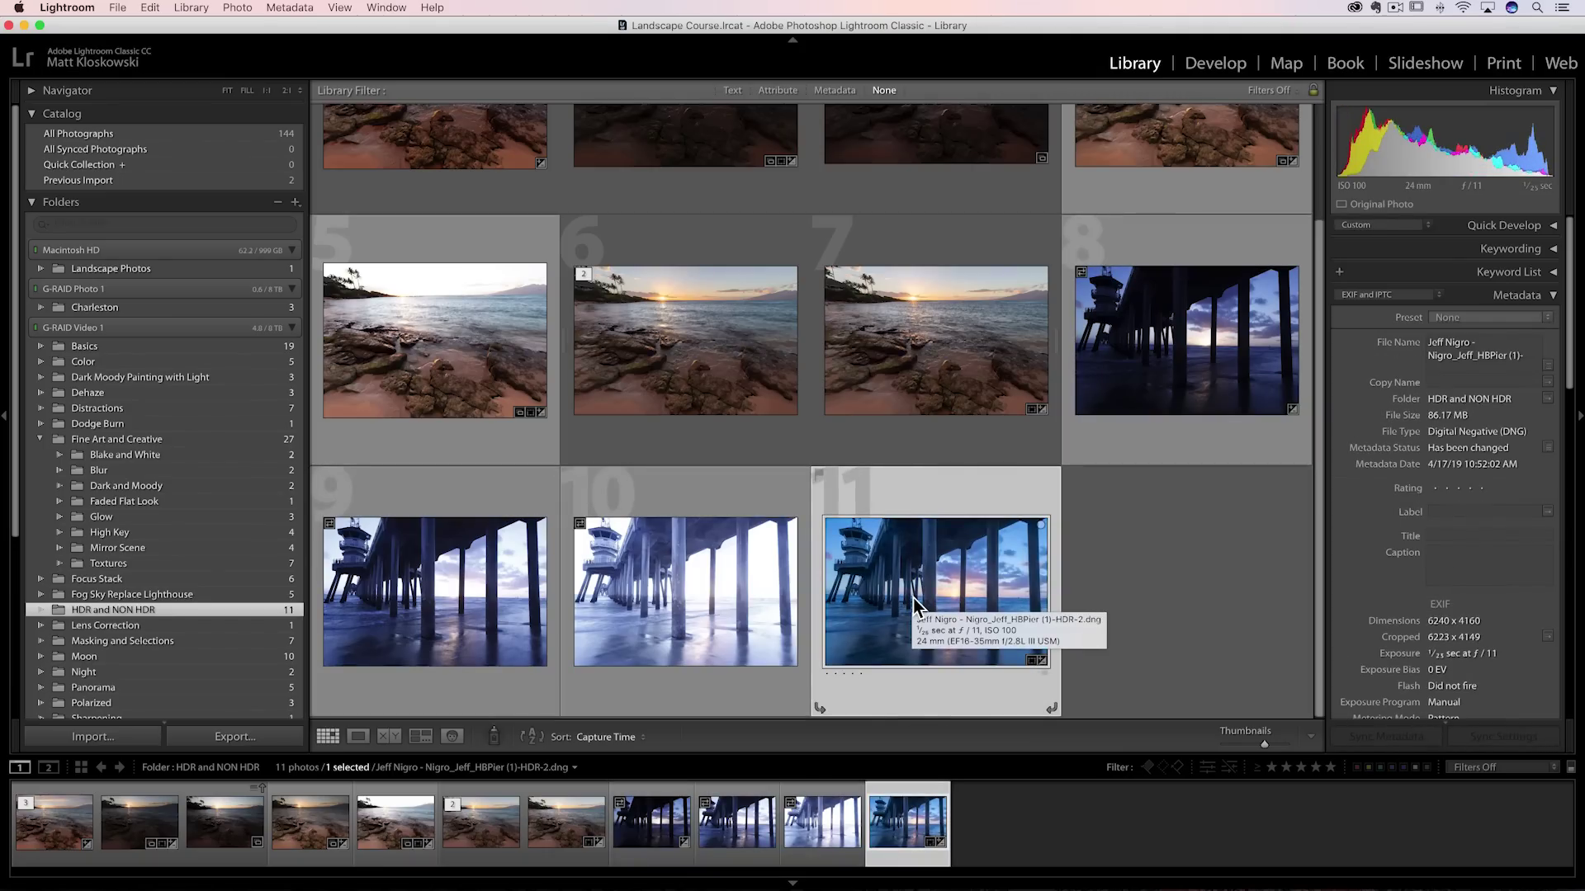
double_click(913, 598)
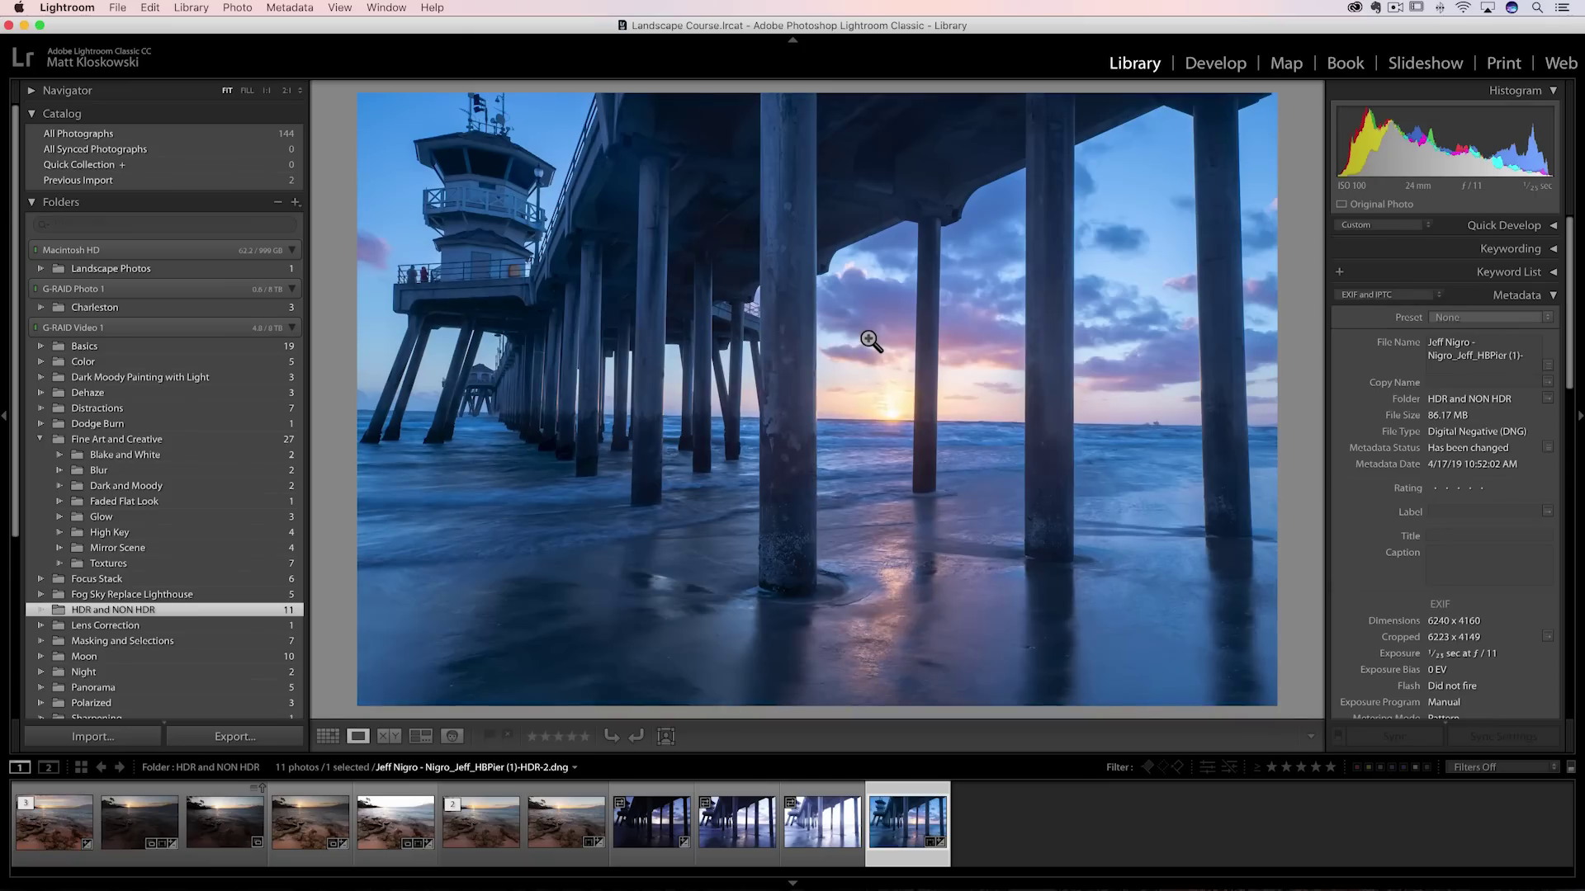
left_click(1215, 63)
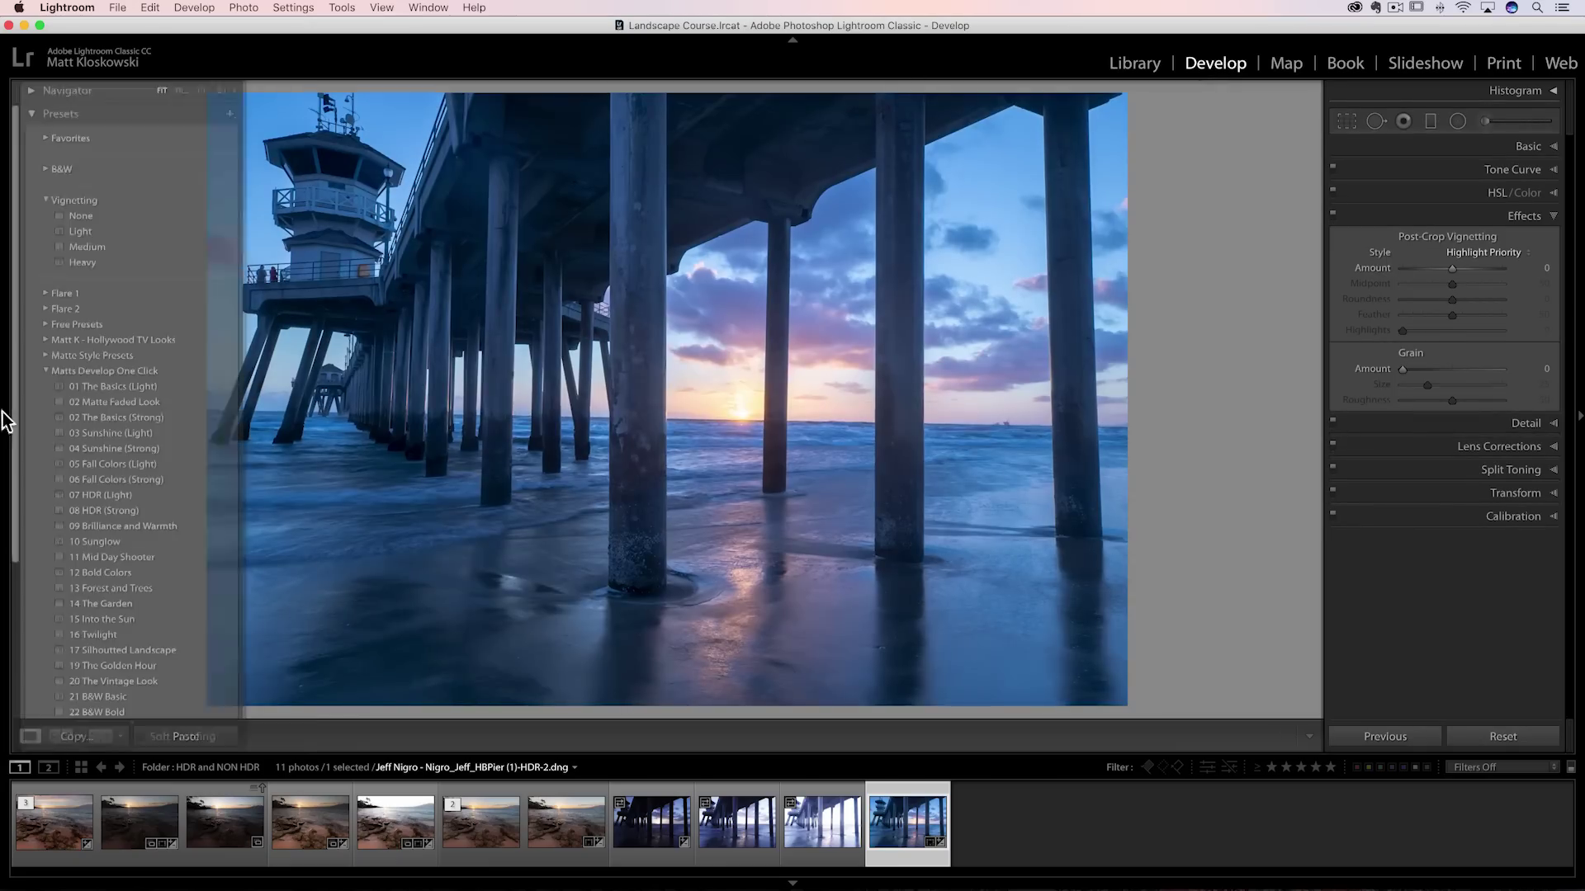
left_click(1531, 147)
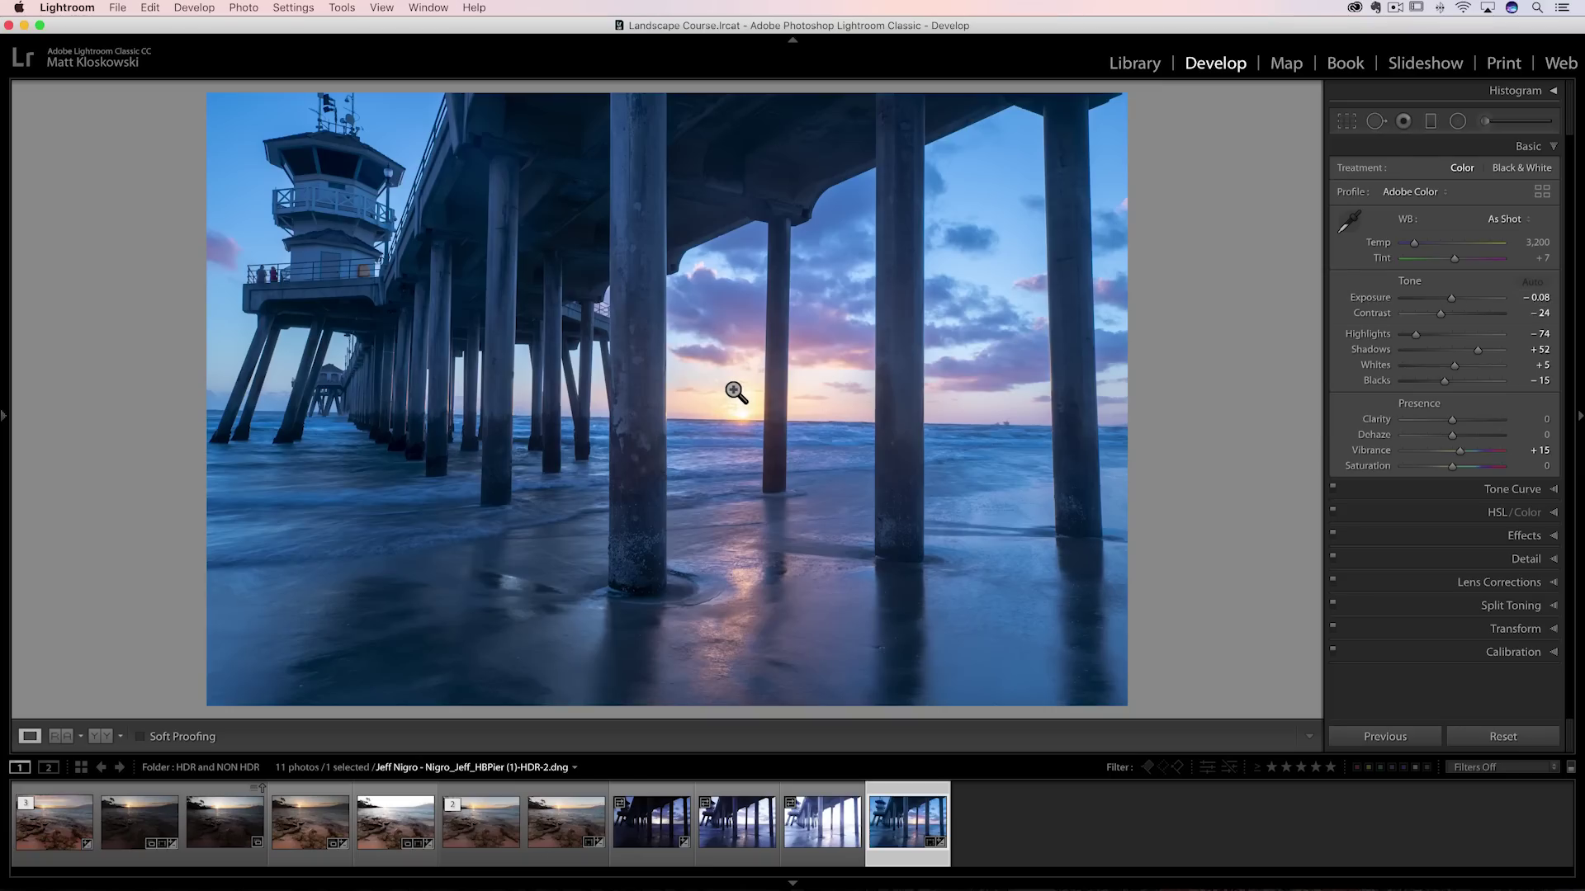
- Compare the three source exposures with the merged HDR, testing Exposure -1.60 on the darkest one and resetting it
left_click(663, 832)
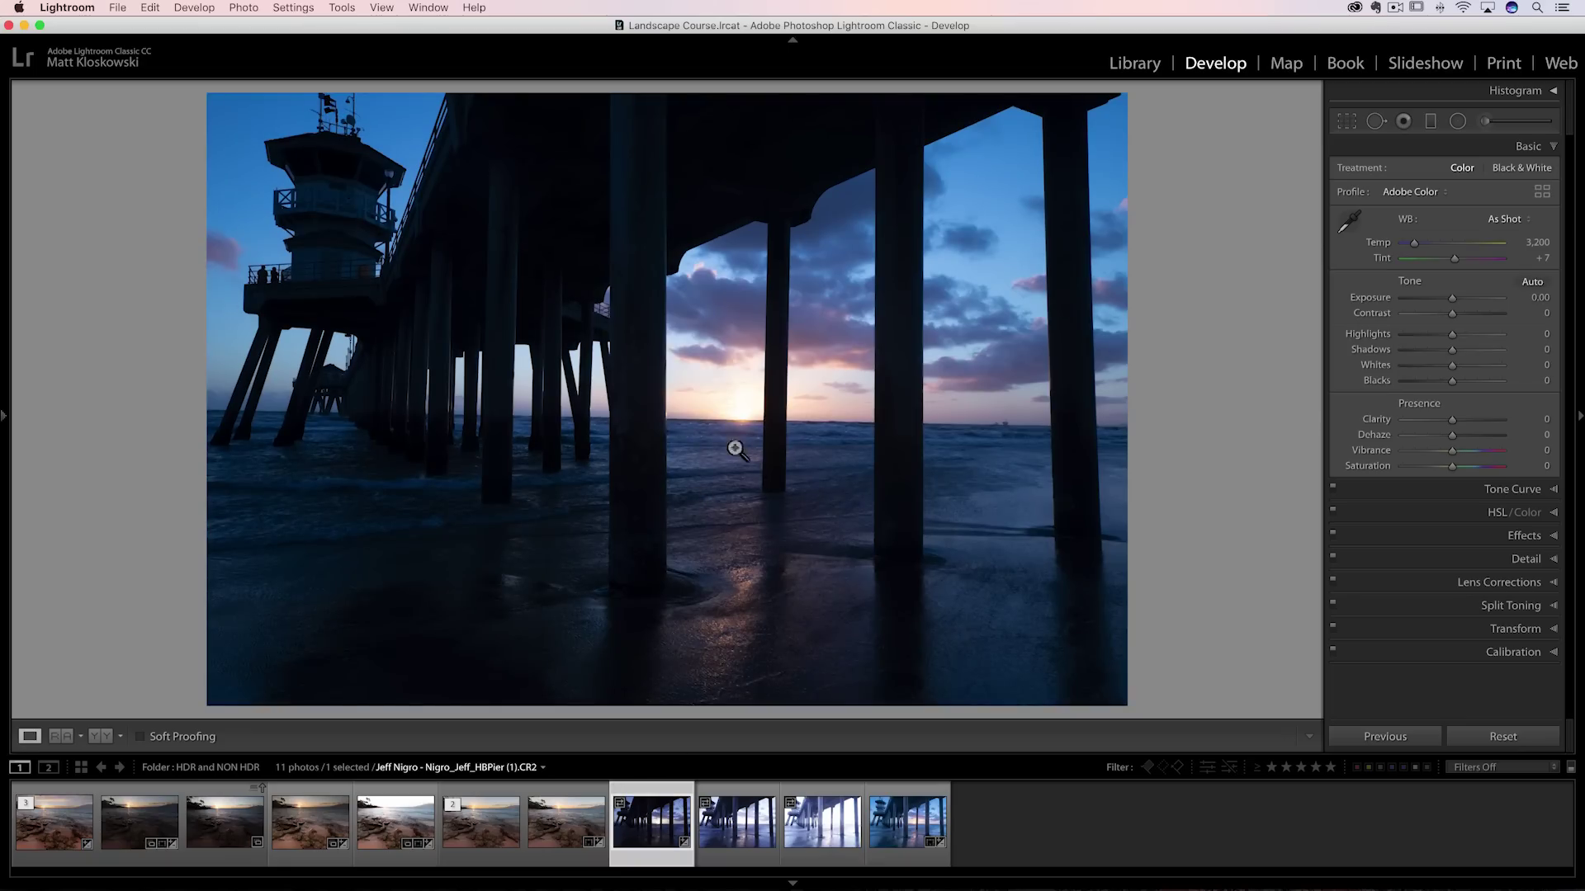
left_click(1440, 300)
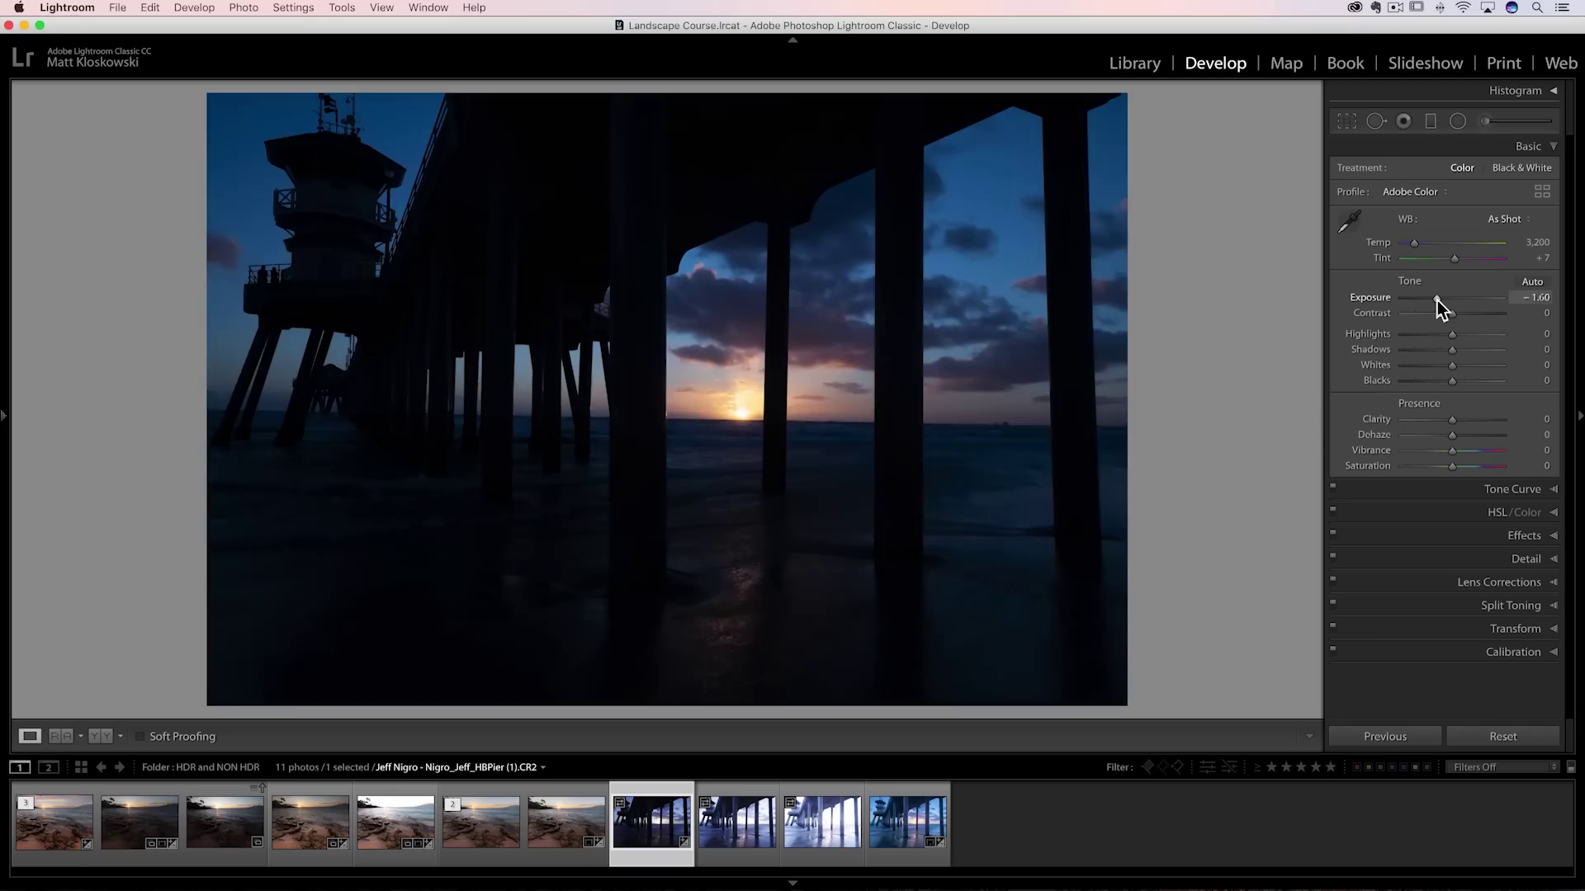
double_click(1380, 299)
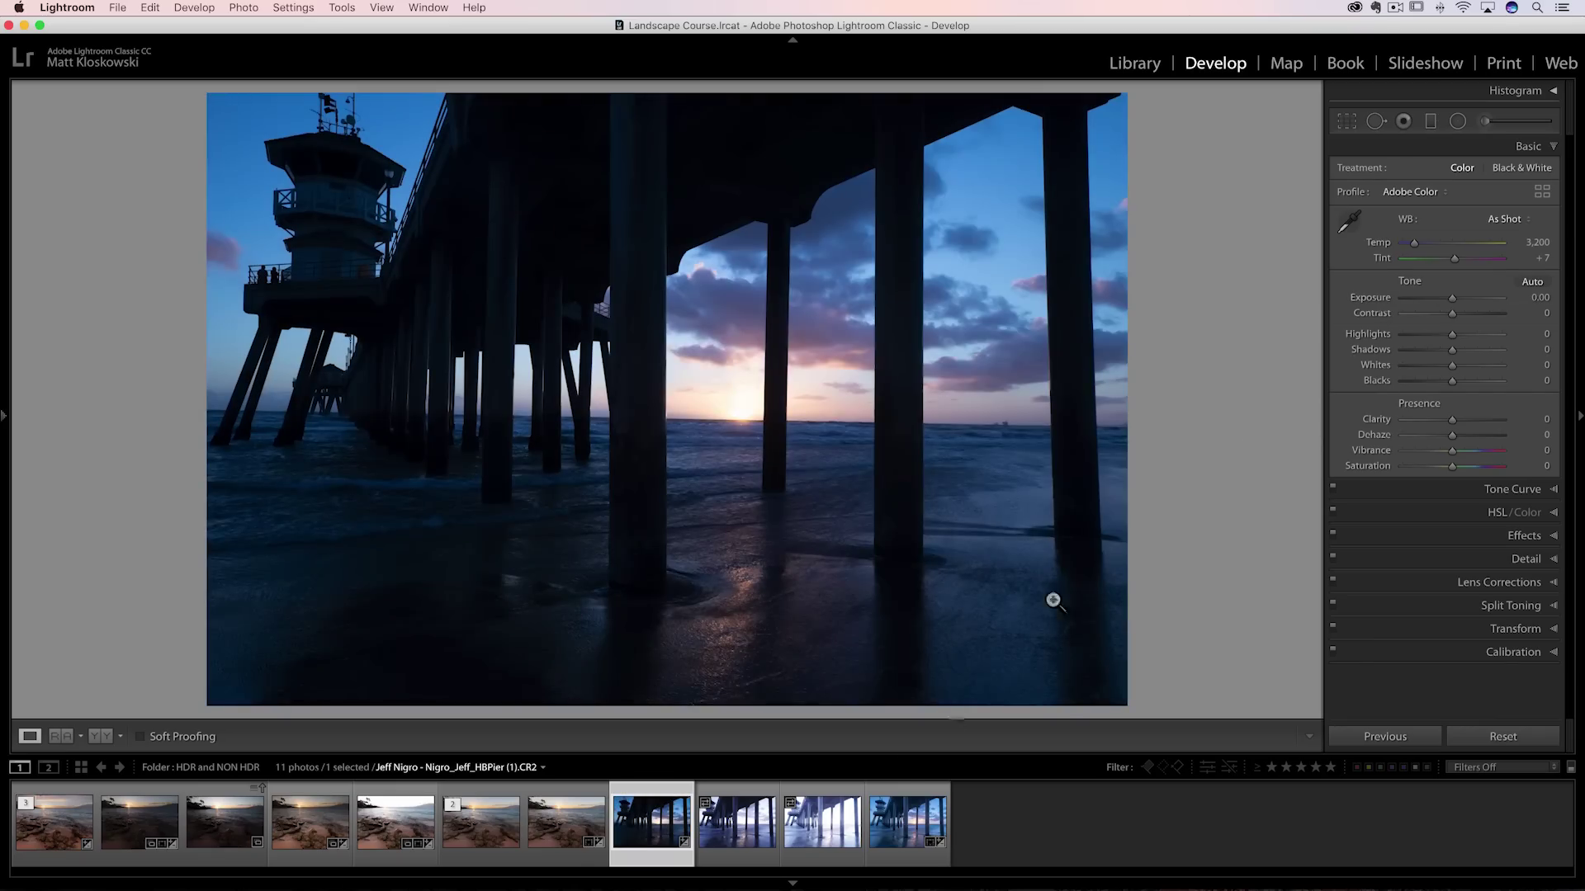
left_click(733, 829)
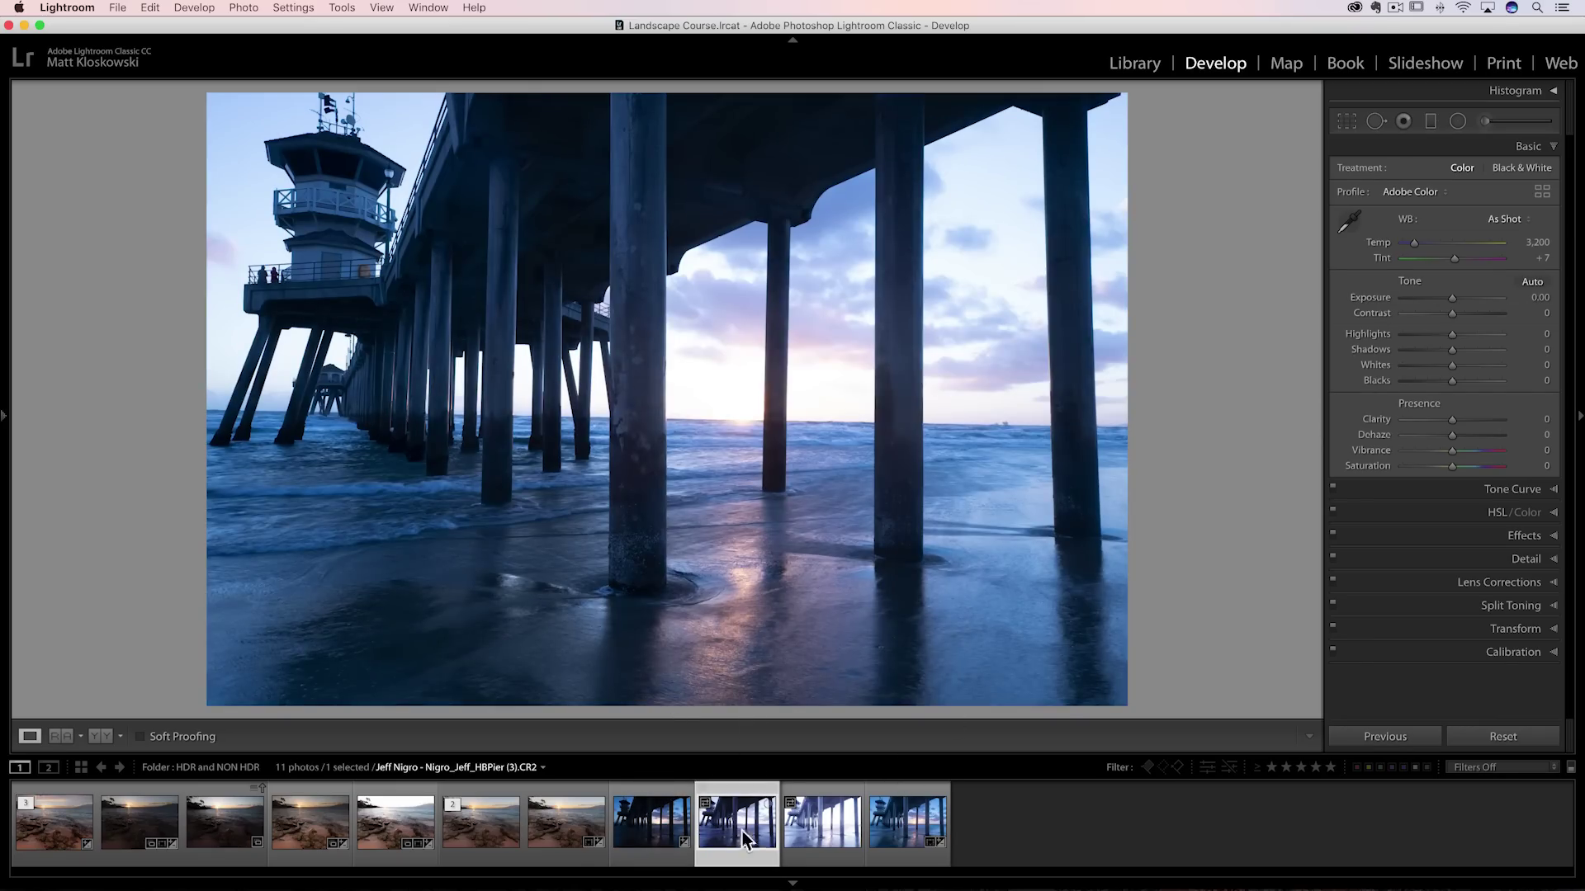
left_click(812, 824)
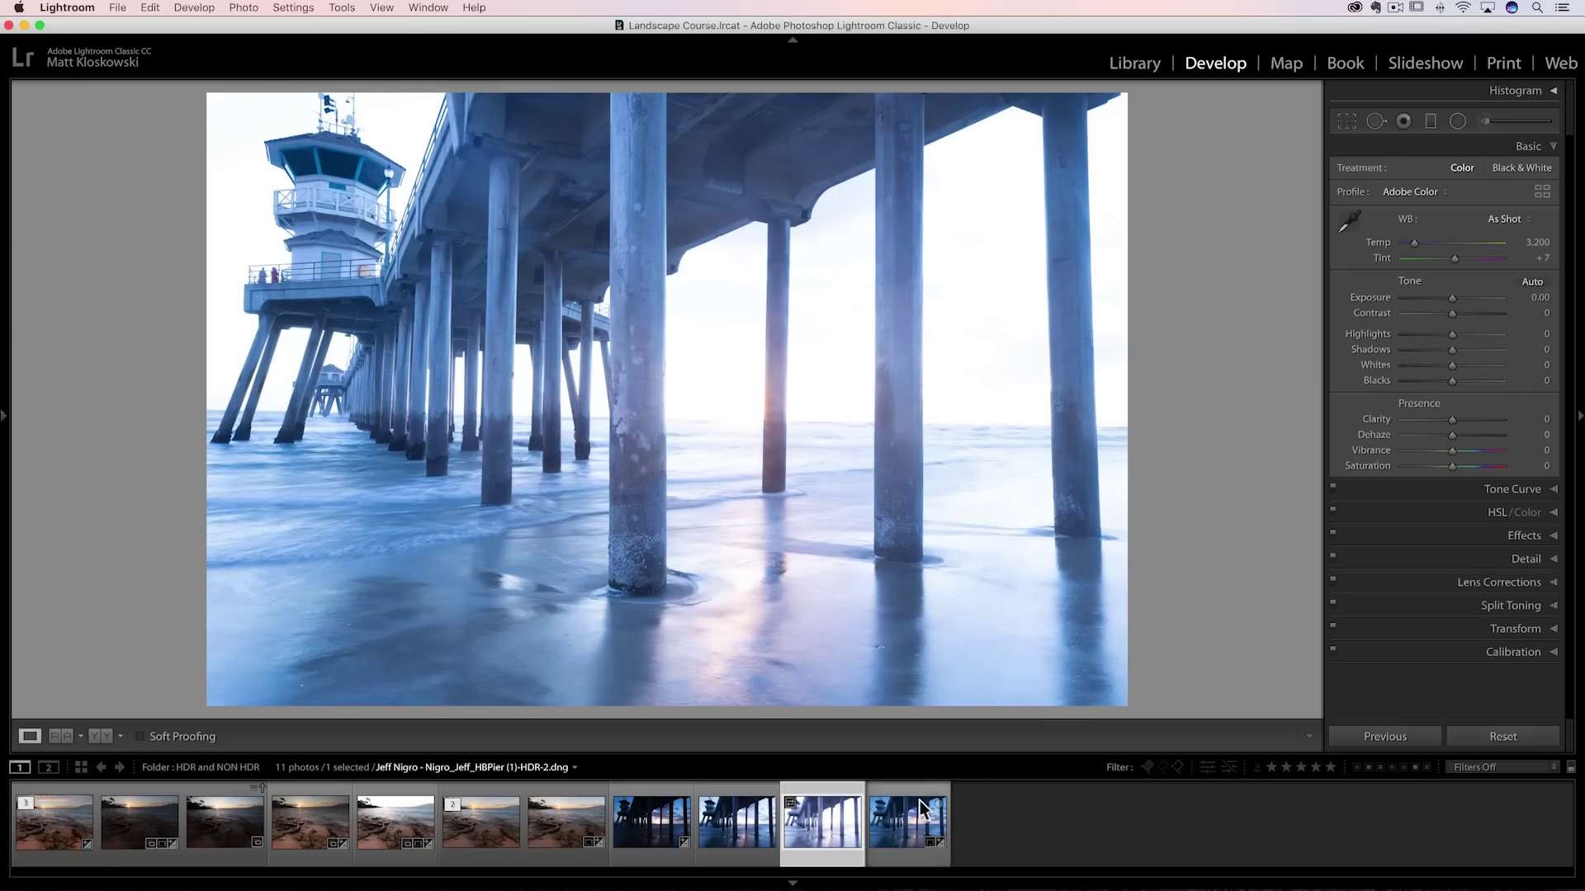
left_click(908, 823)
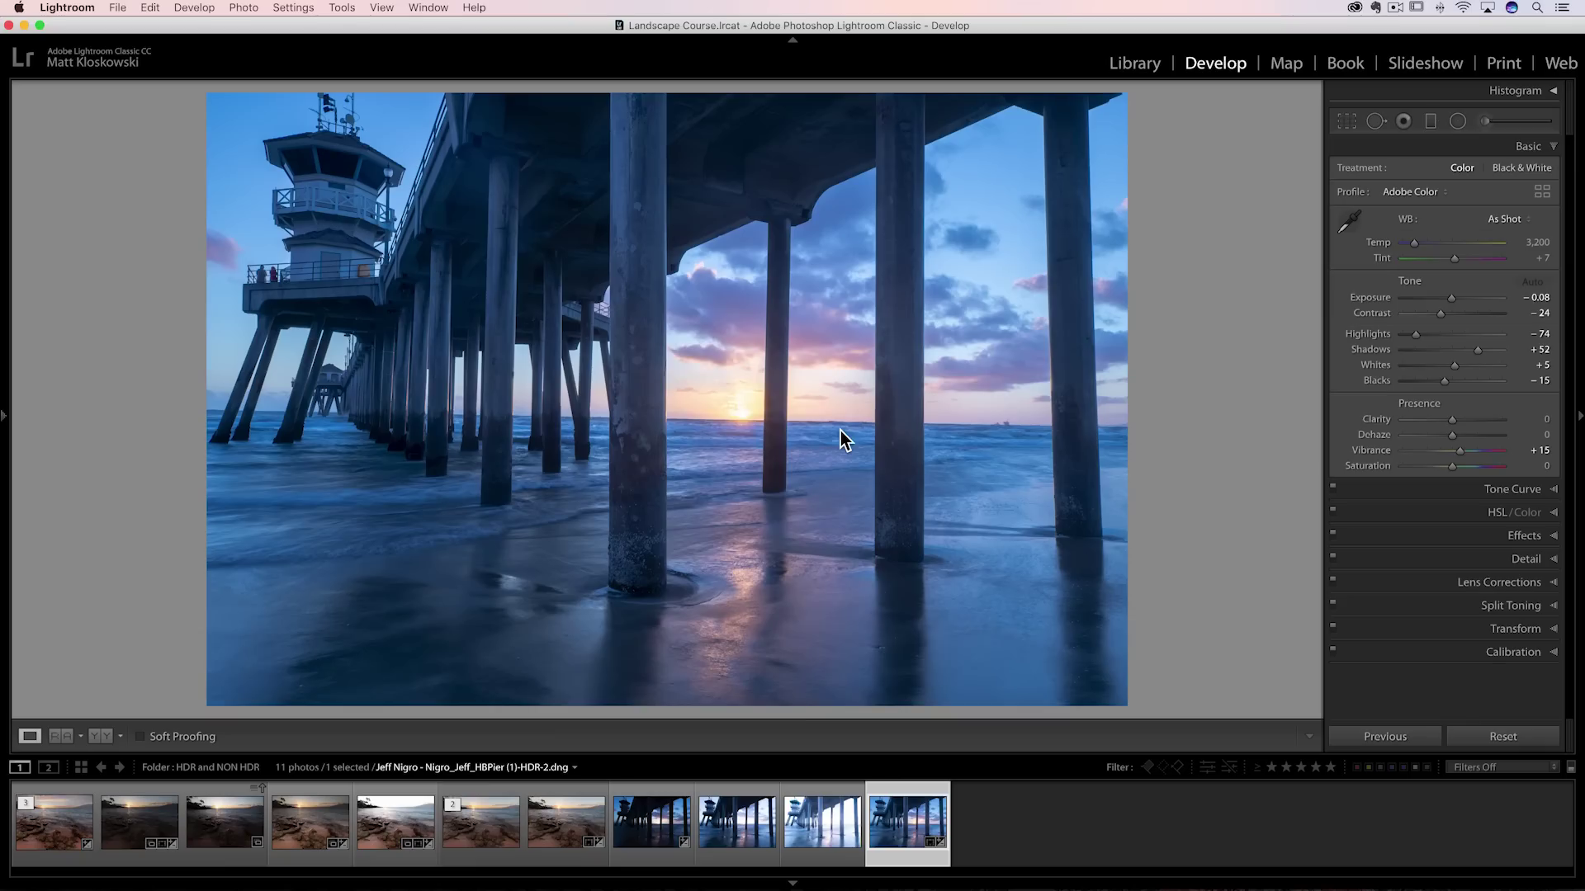
- Raise the merged HDR's Clarity to +37 and straighten the photo along the horizon by about -1.07 degrees
left_click_drag(1457, 419, 1477, 420)
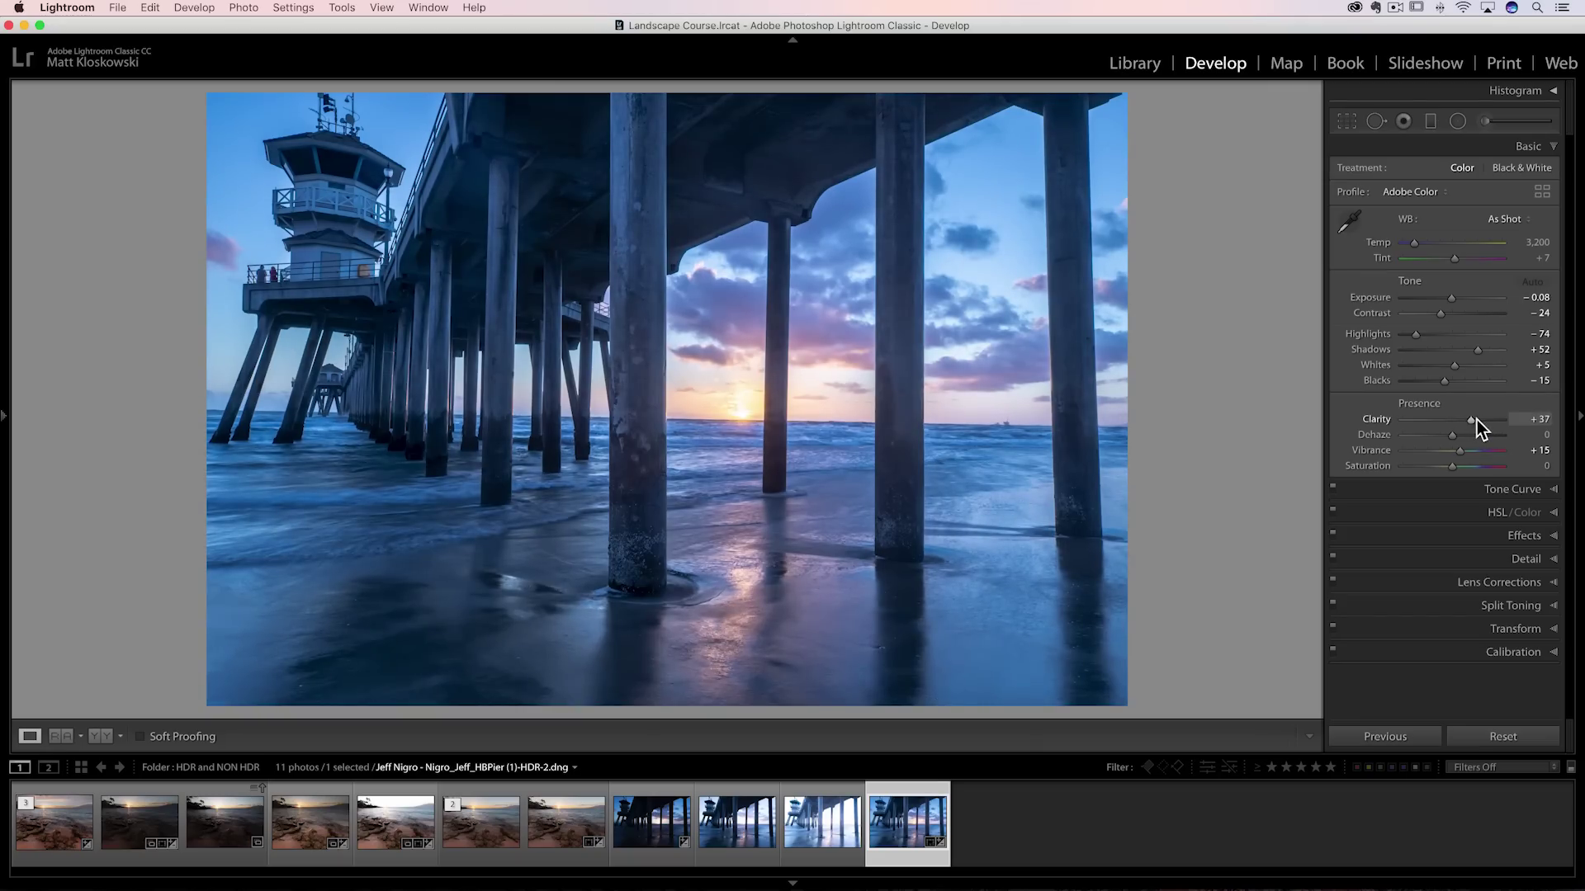
left_click(1347, 121)
left_click(1344, 216)
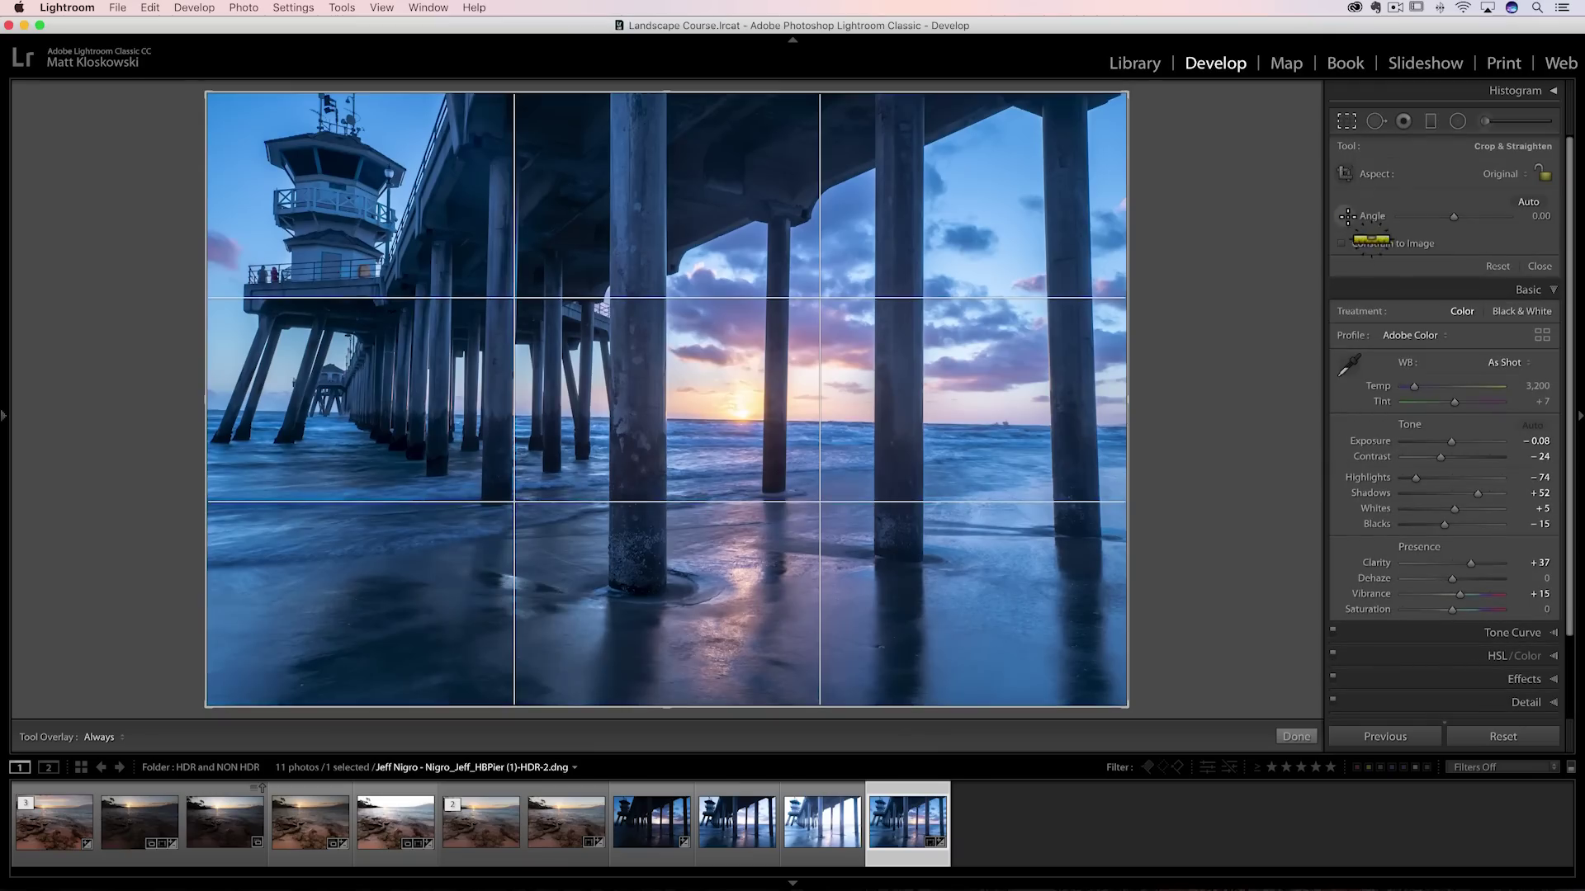
left_click_drag(984, 424, 195, 409)
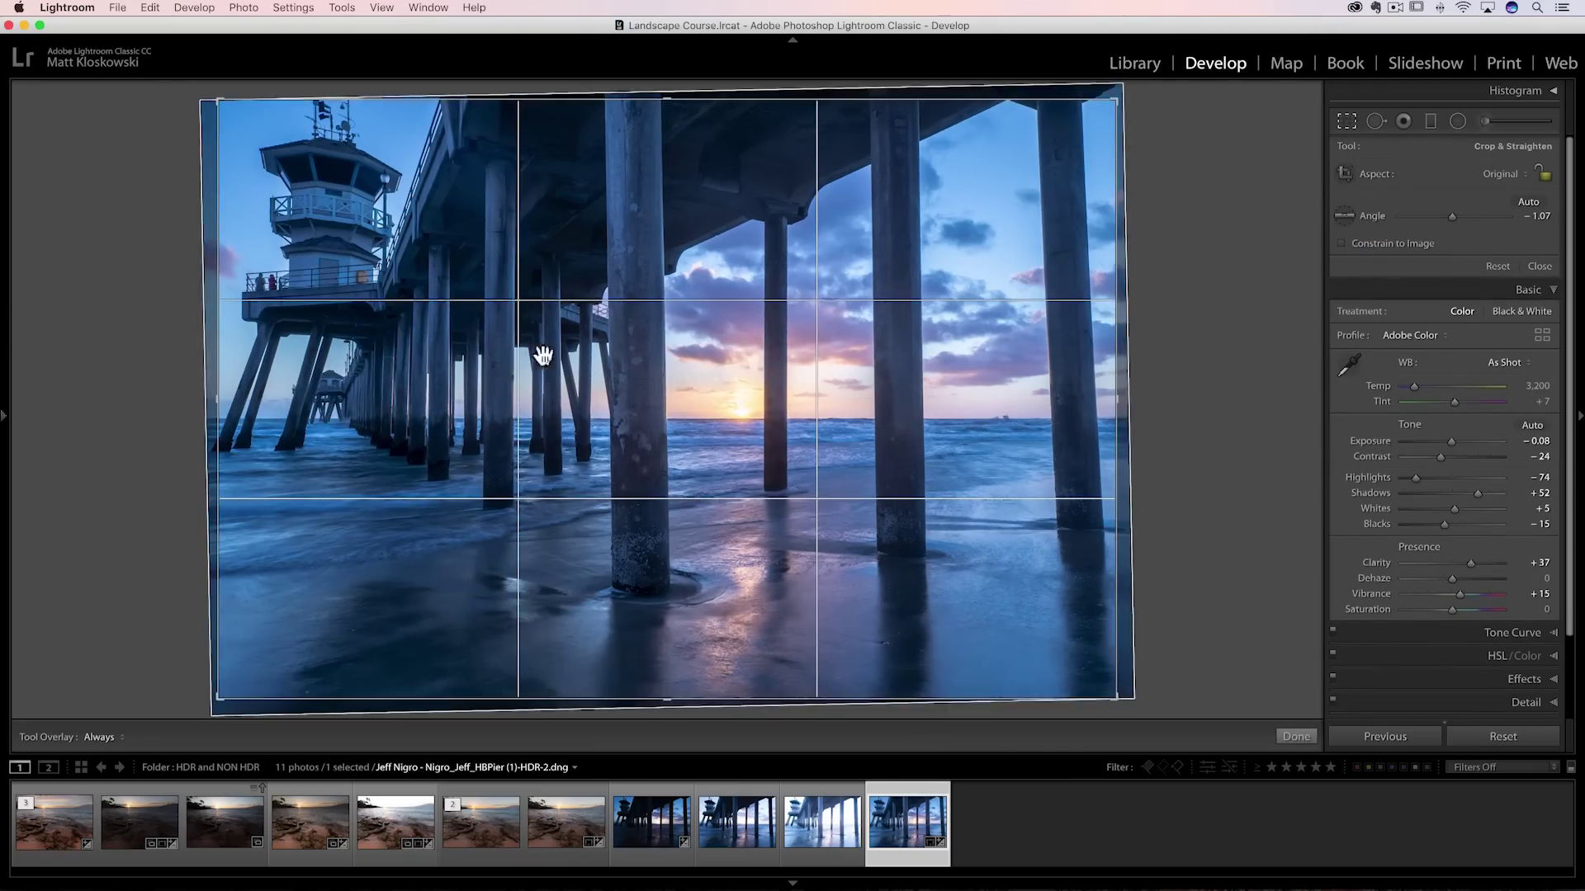
left_click(1540, 267)
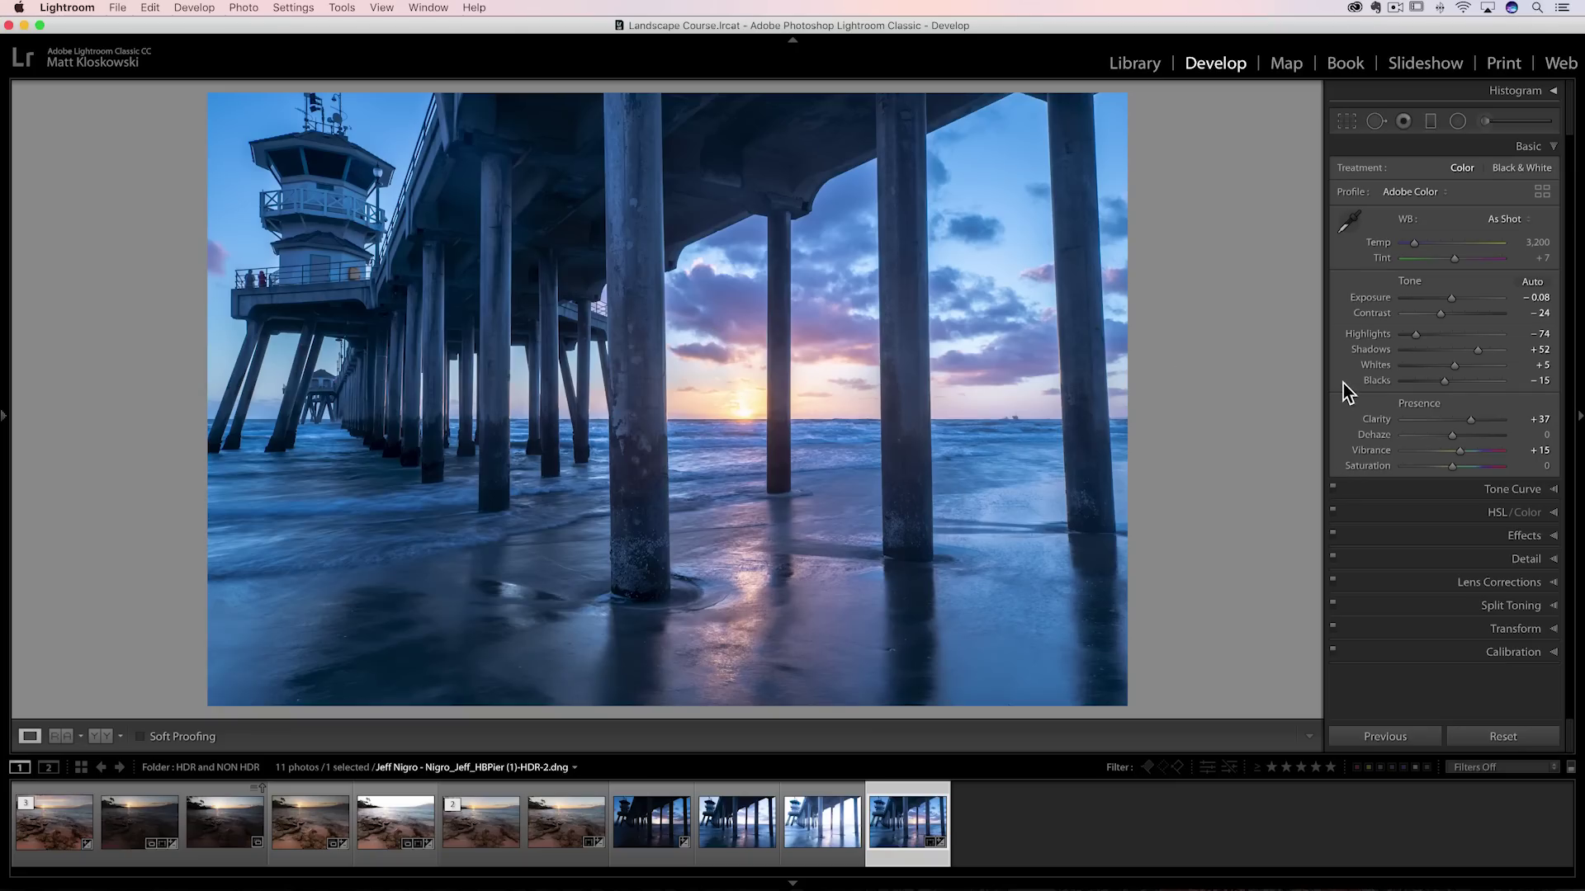
- Warm the Temp to 4,843 and add a dark post-crop vignette with Midpoint 0 and Feather 100
left_click_drag(1417, 241, 1438, 243)
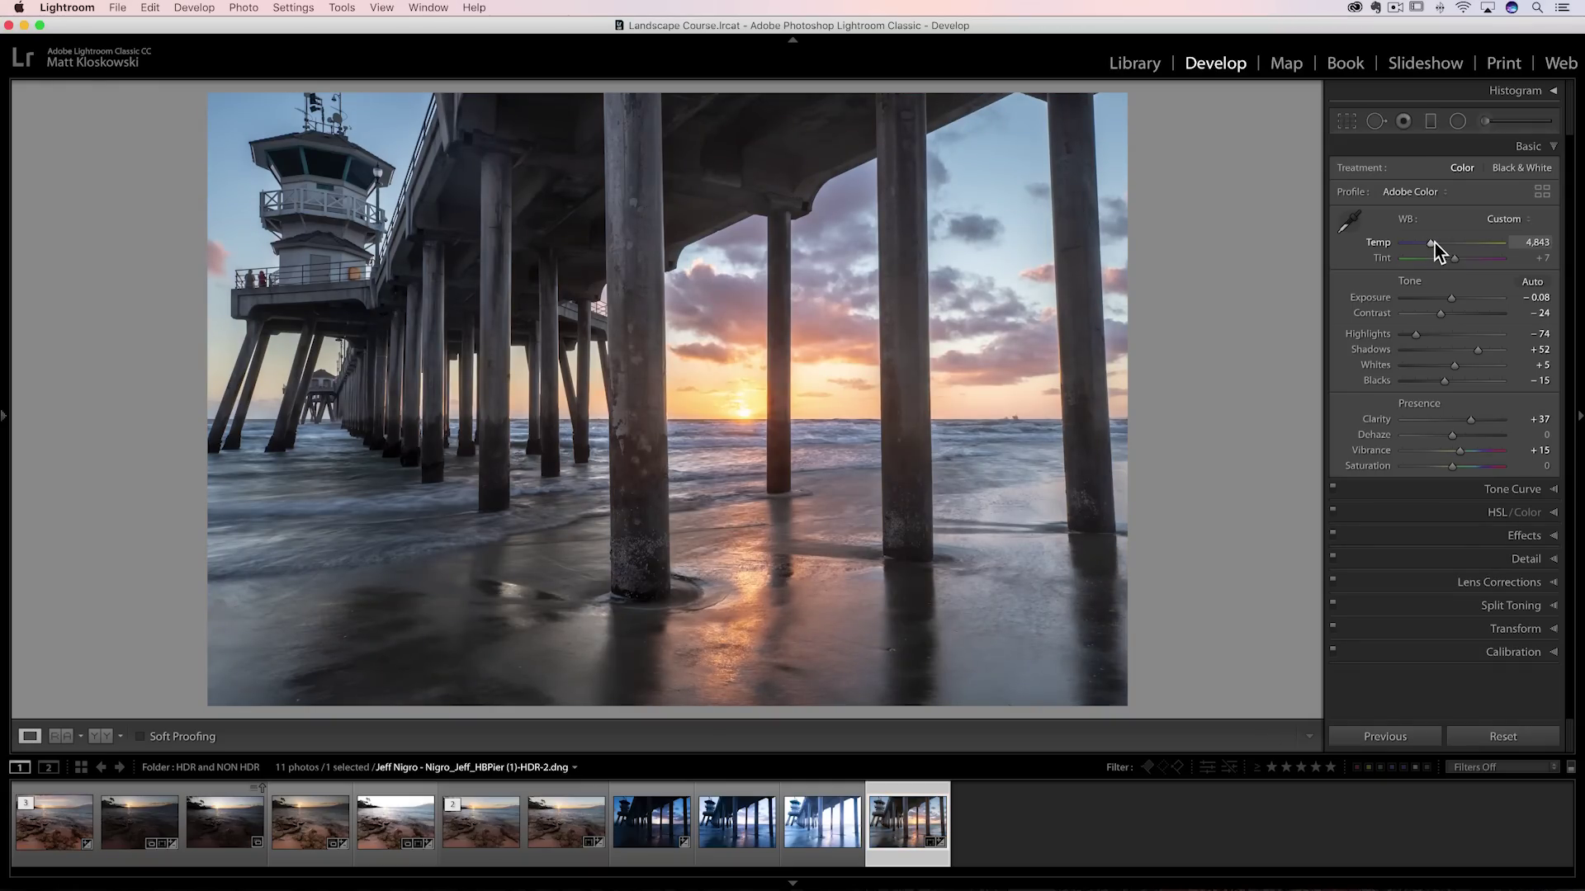
left_click(1516, 538)
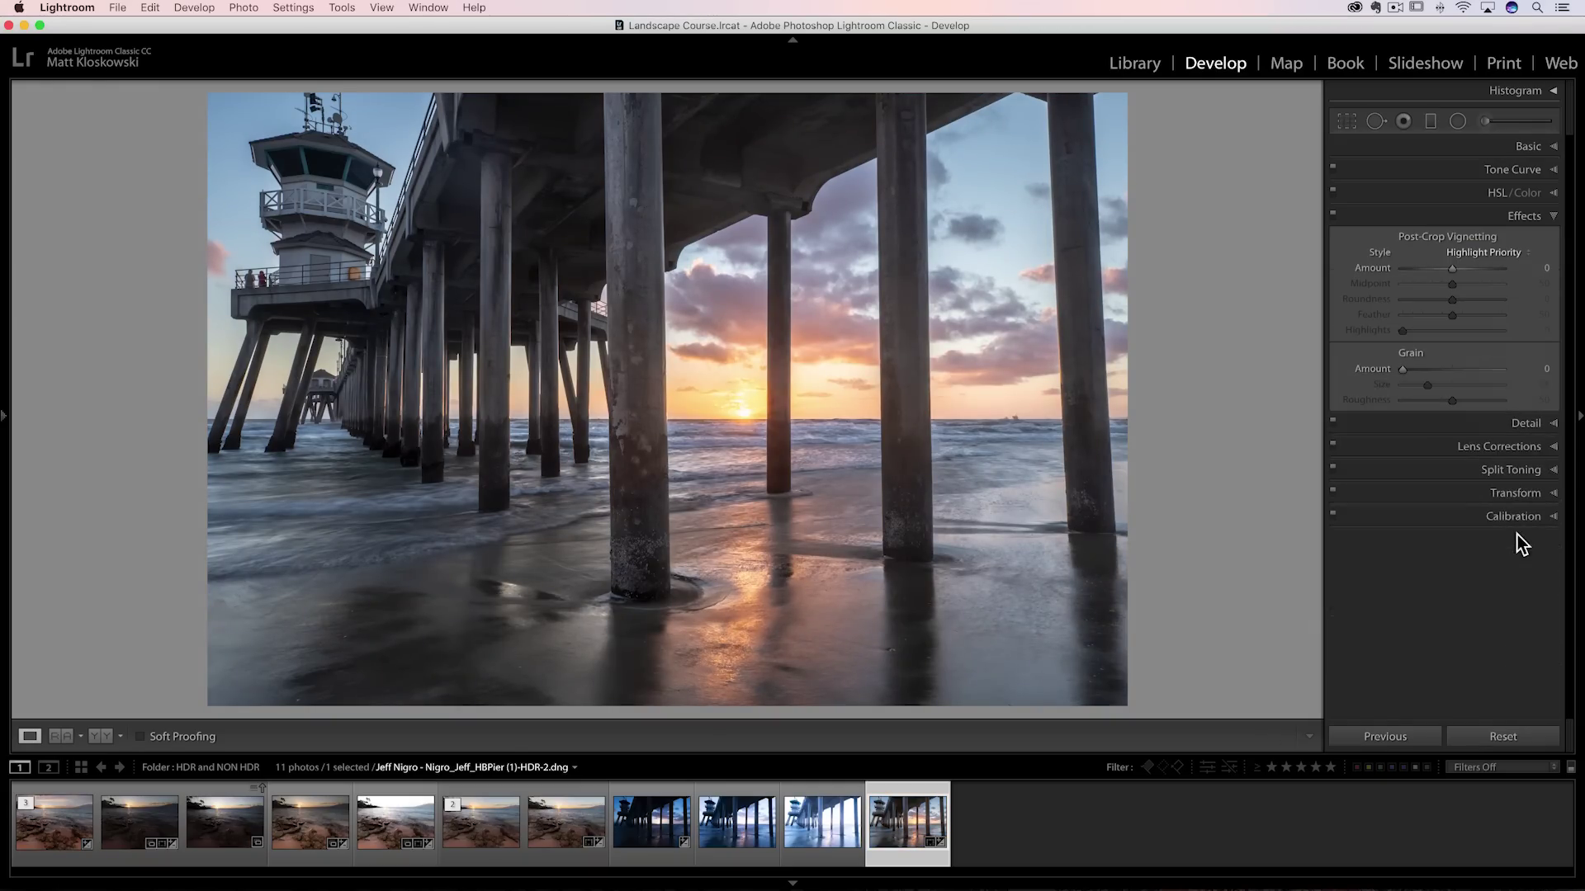
left_click_drag(1452, 269, 1402, 283)
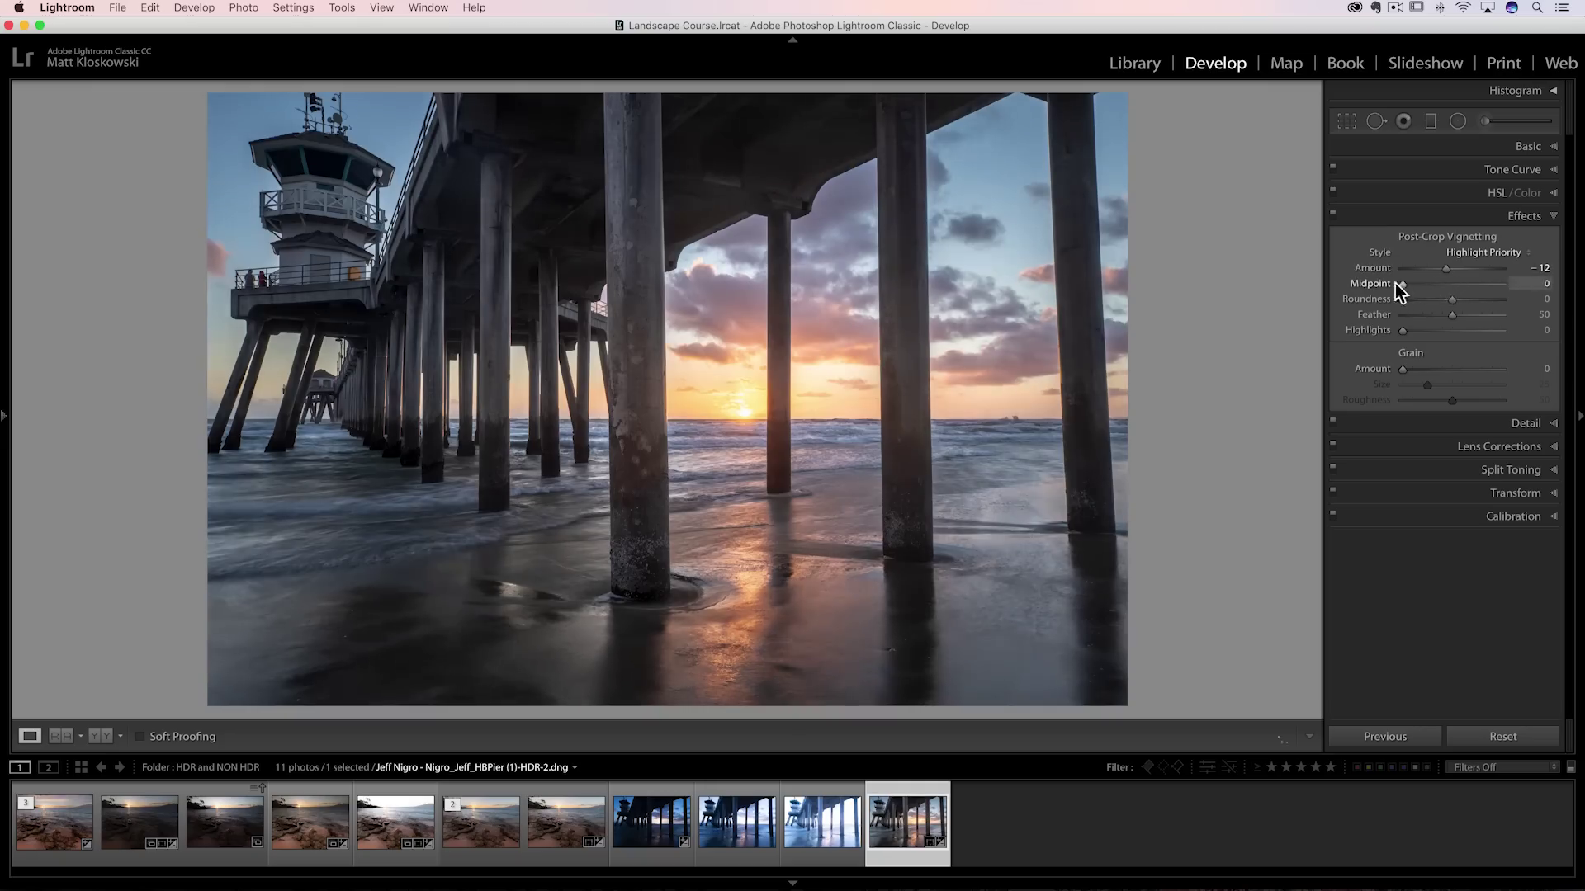
left_click_drag(1492, 318, 1503, 317)
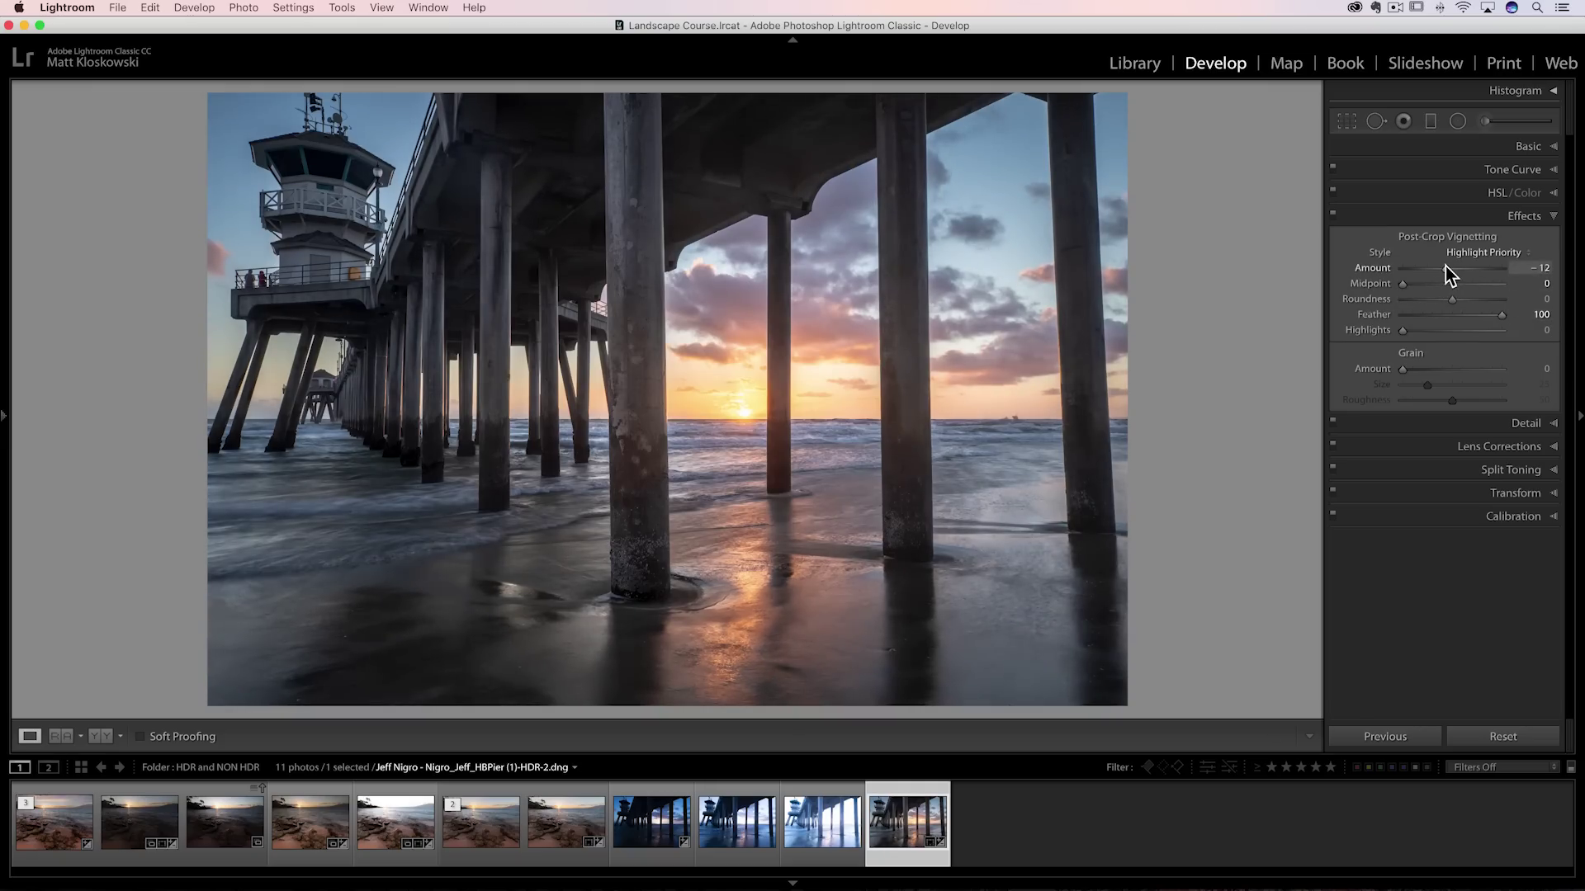
left_click_drag(1445, 266, 1441, 266)
- Raise Shadows to +72, try a much brighter Exposure, and bring Exposure back to about 0
left_click(1526, 146)
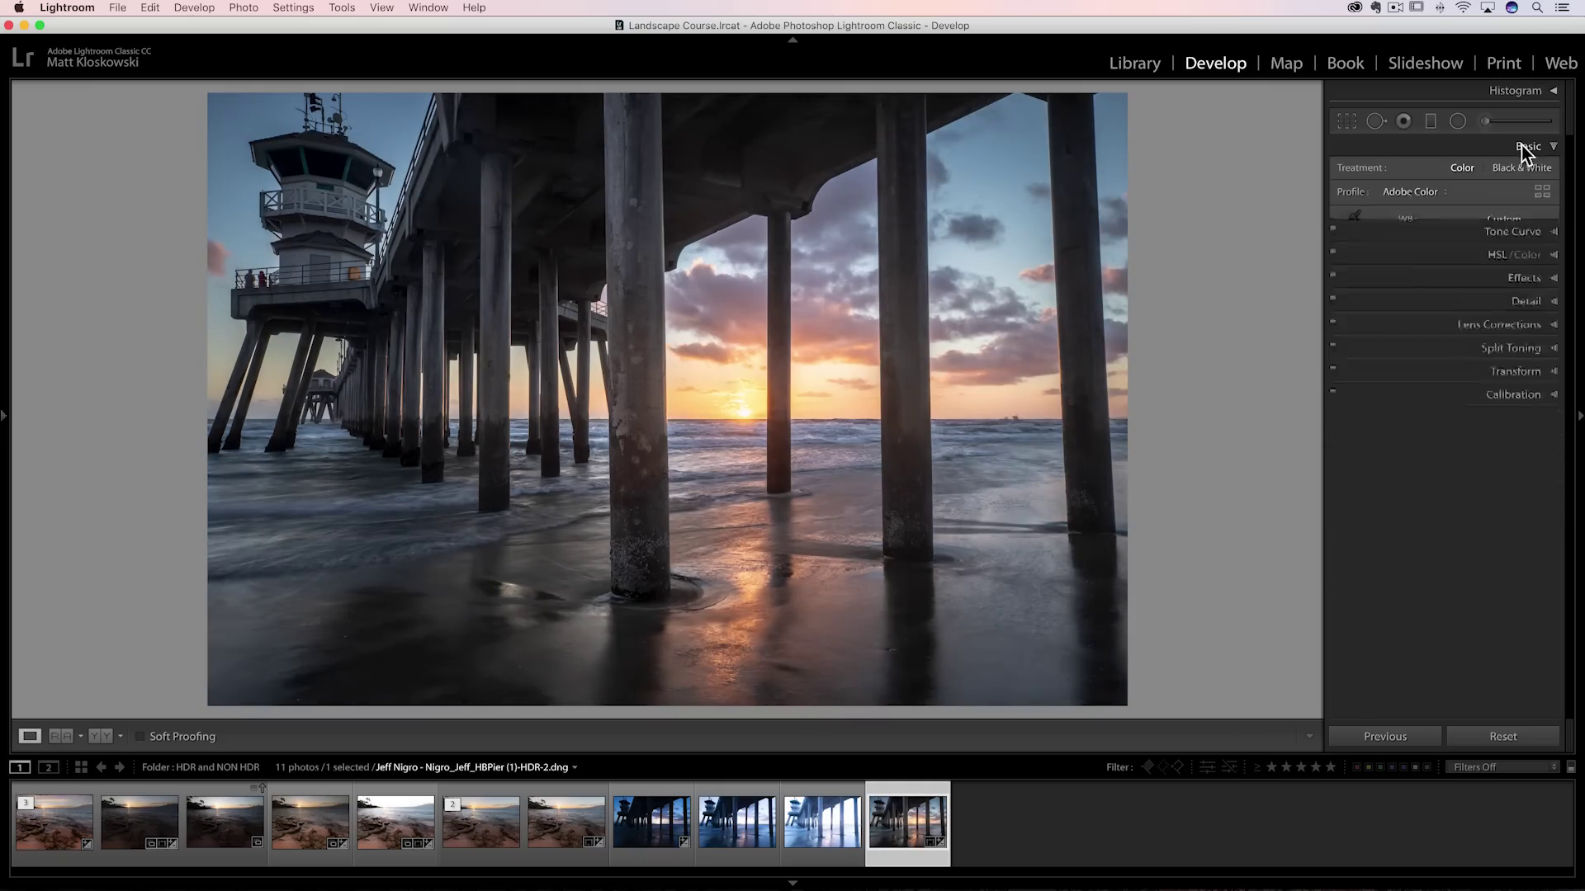
left_click_drag(1478, 350, 1412, 331)
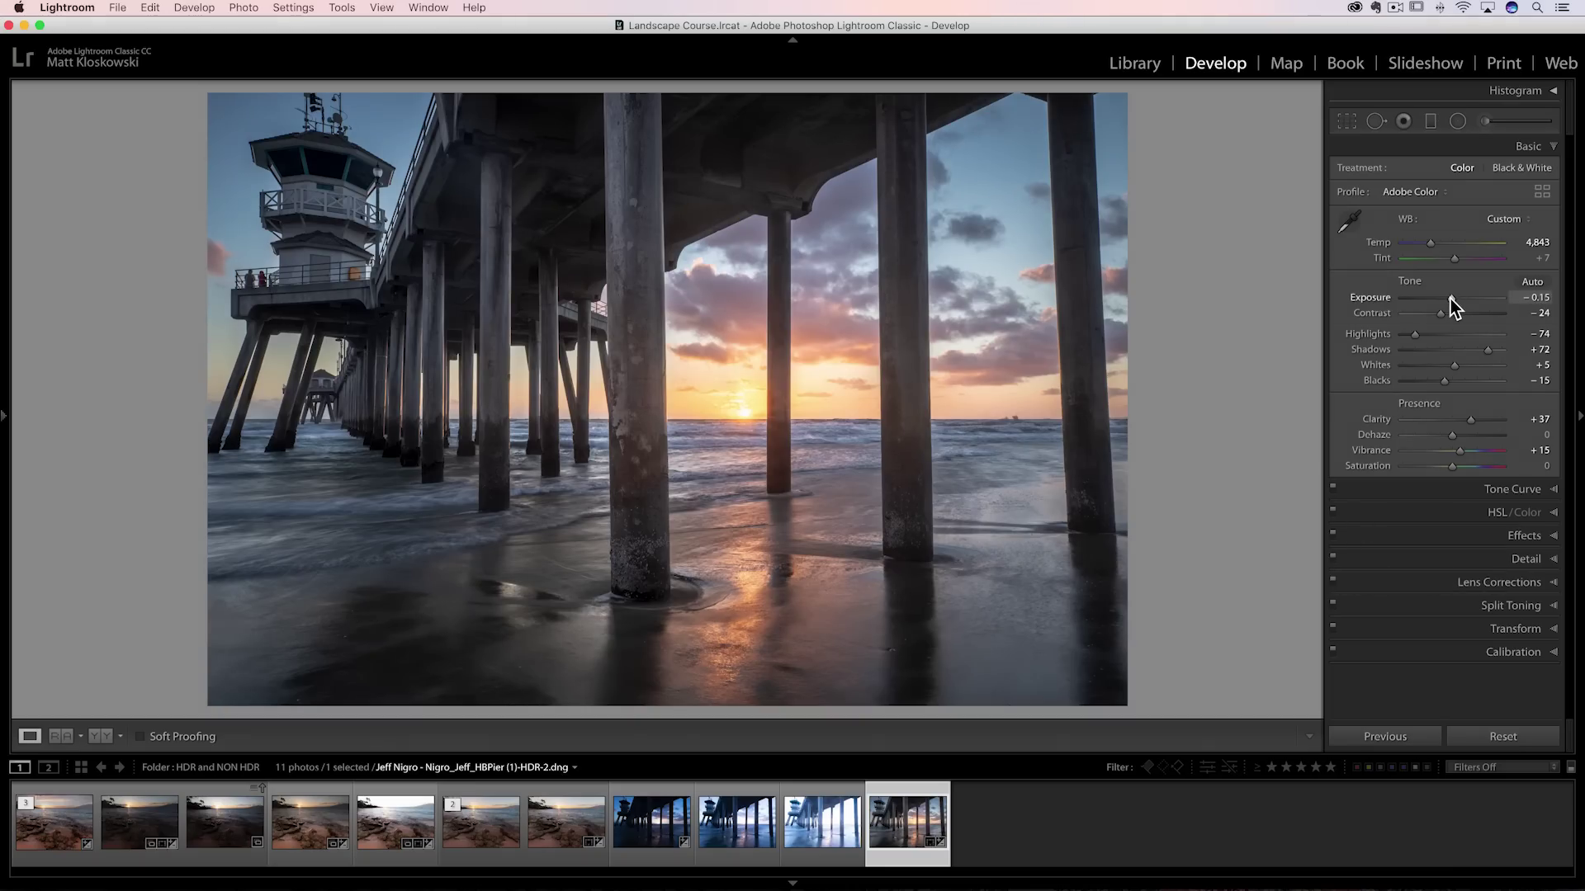
mouse_move(1449, 299)
left_mouse_down()
mouse_move(1406, 299)
mouse_move(1481, 299)
left_mouse_up()
double_click(1488, 297)
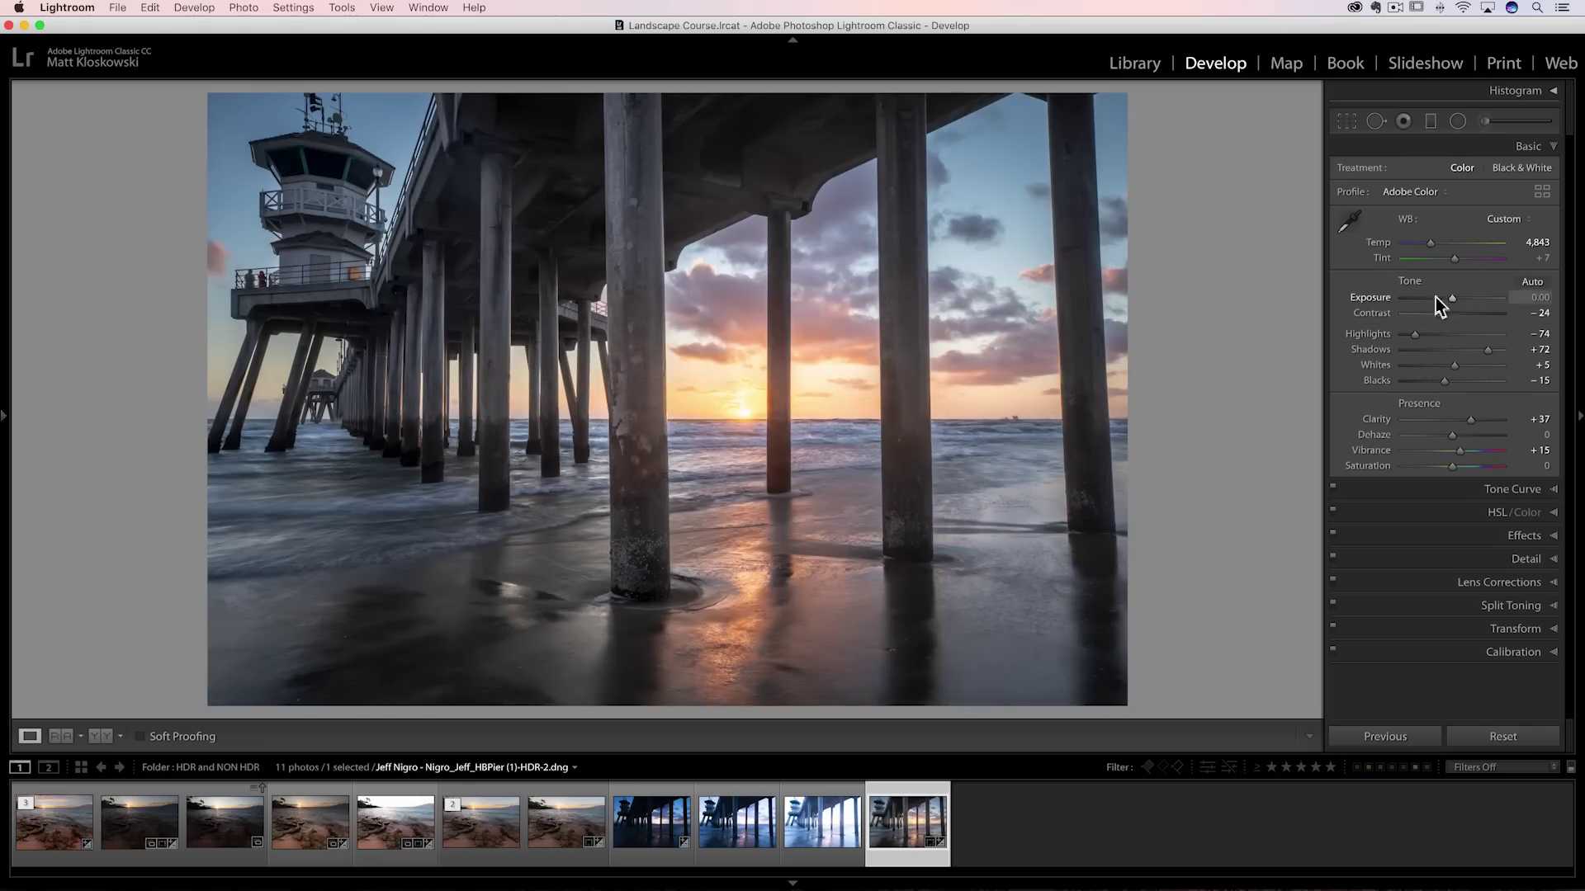
left_click_drag(1453, 301, 1451, 300)
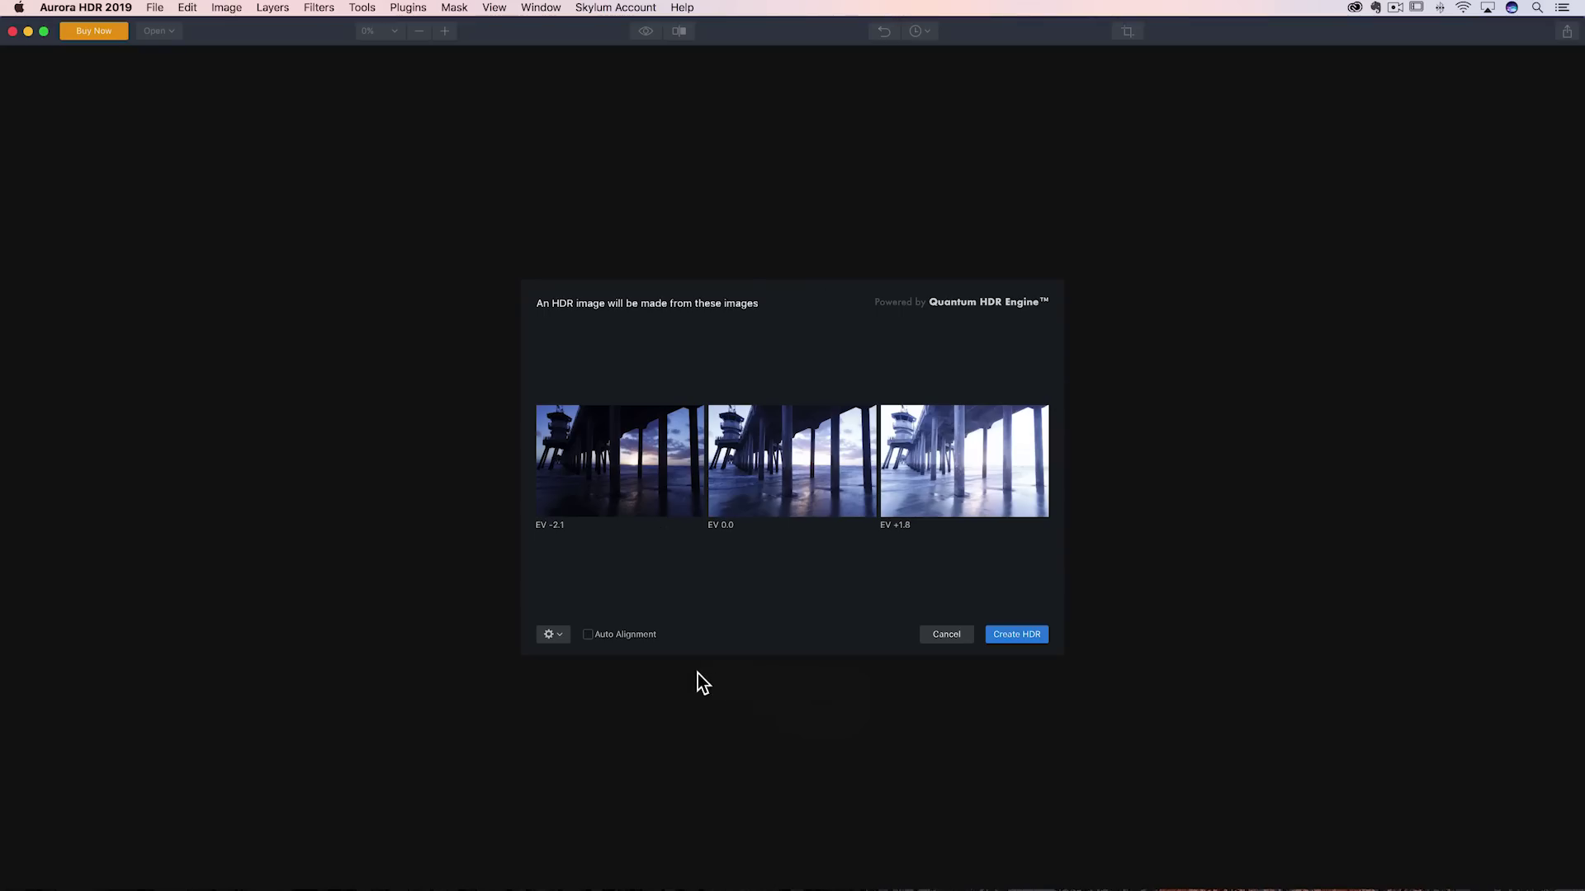
- Turn on Auto Alignment, check the additional merge options, and create the HDR from the three pier exposures
left_click(587, 635)
left_click(560, 634)
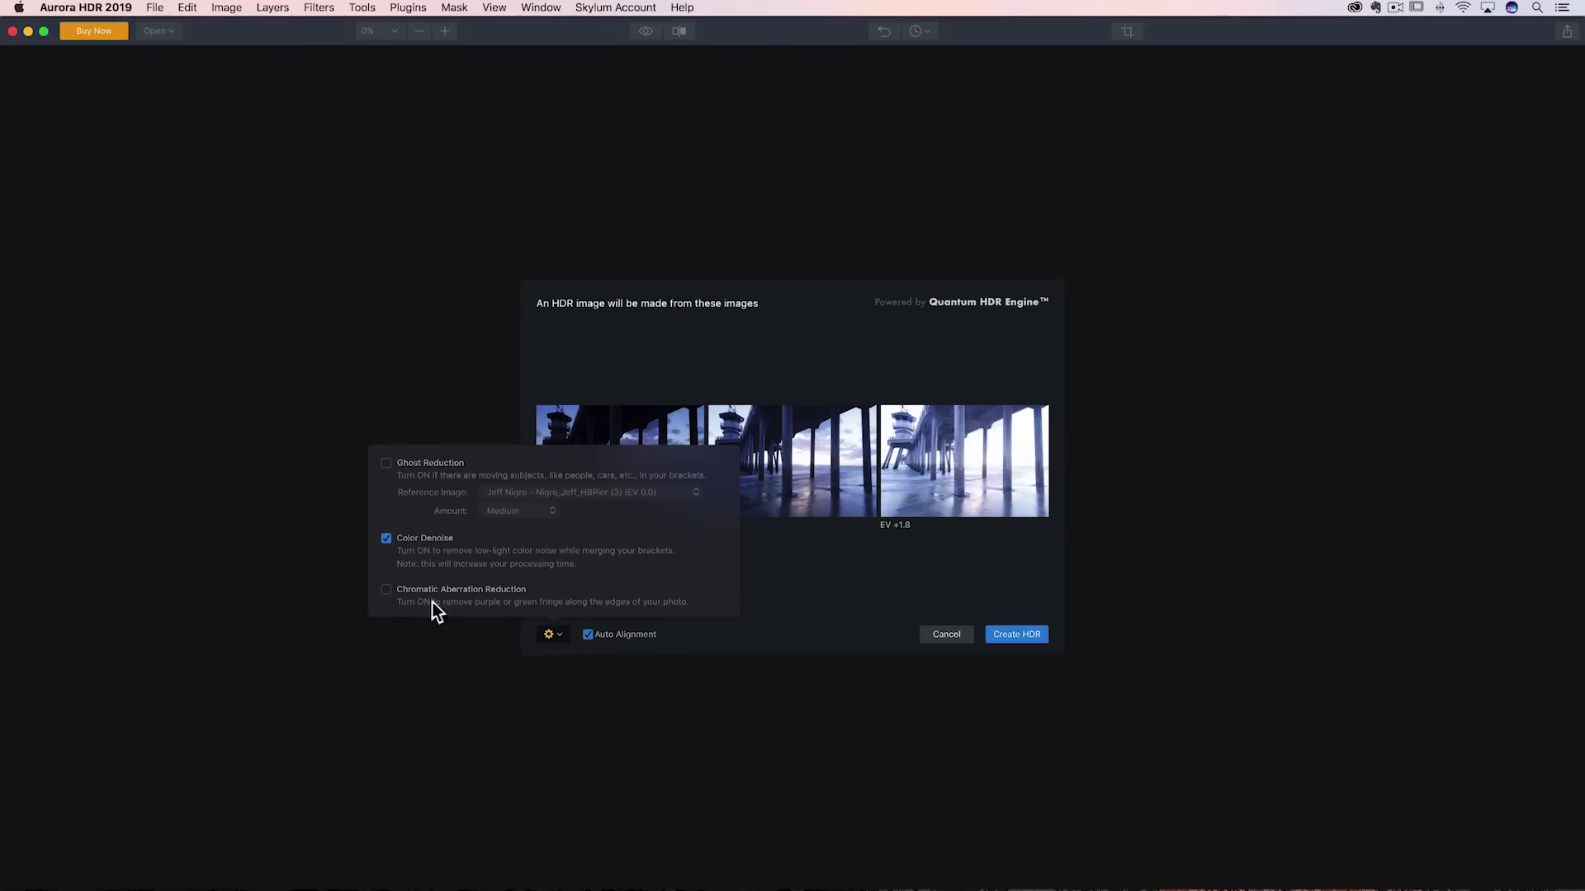
left_click(520, 711)
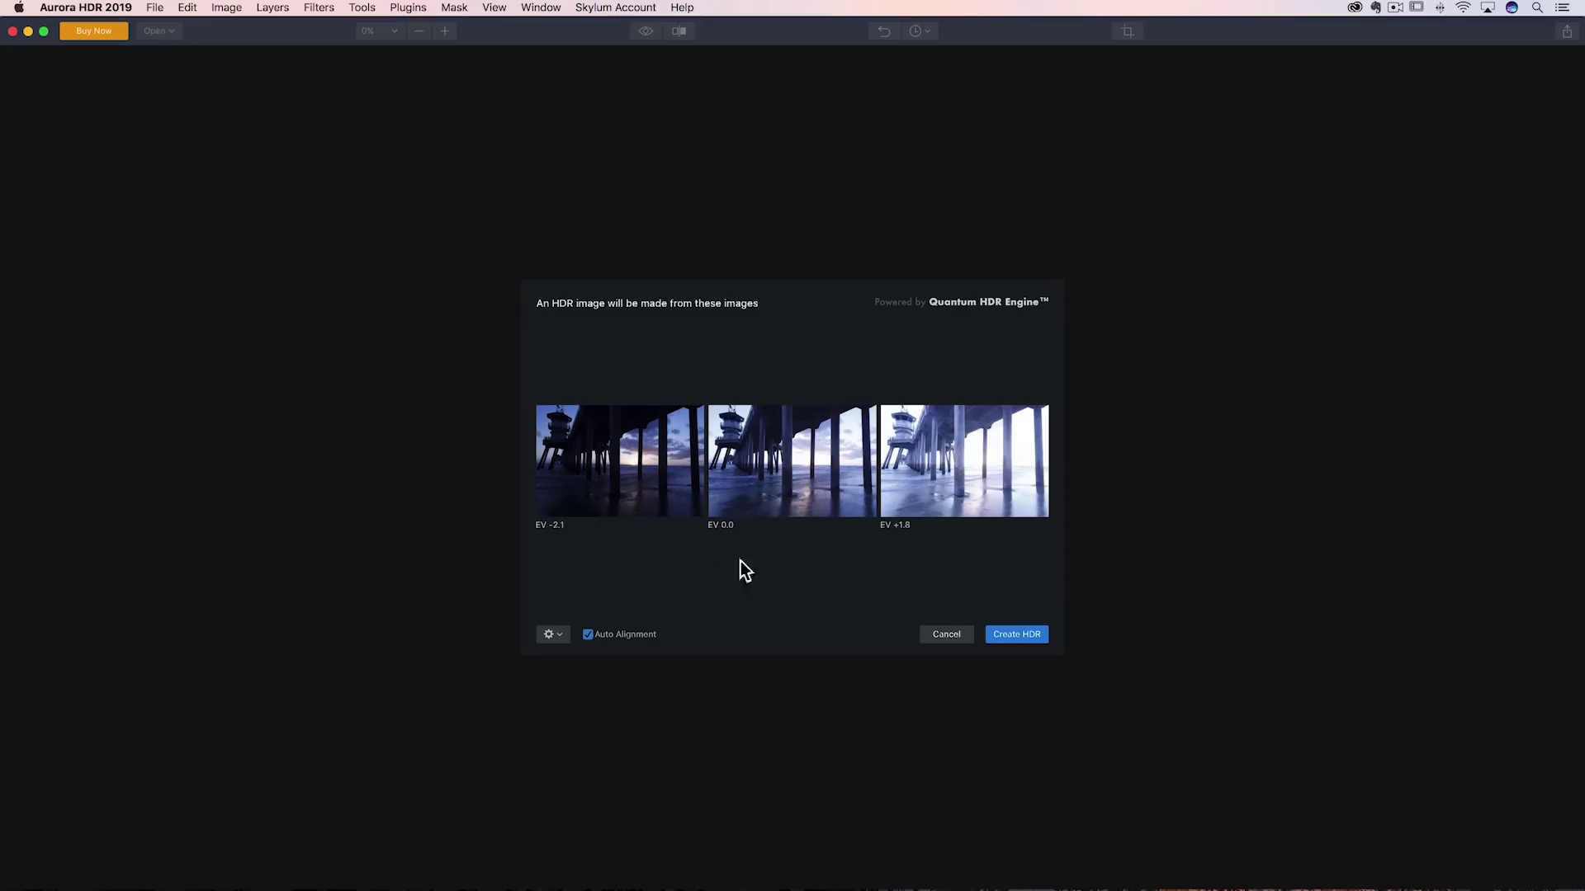
left_click(1015, 634)
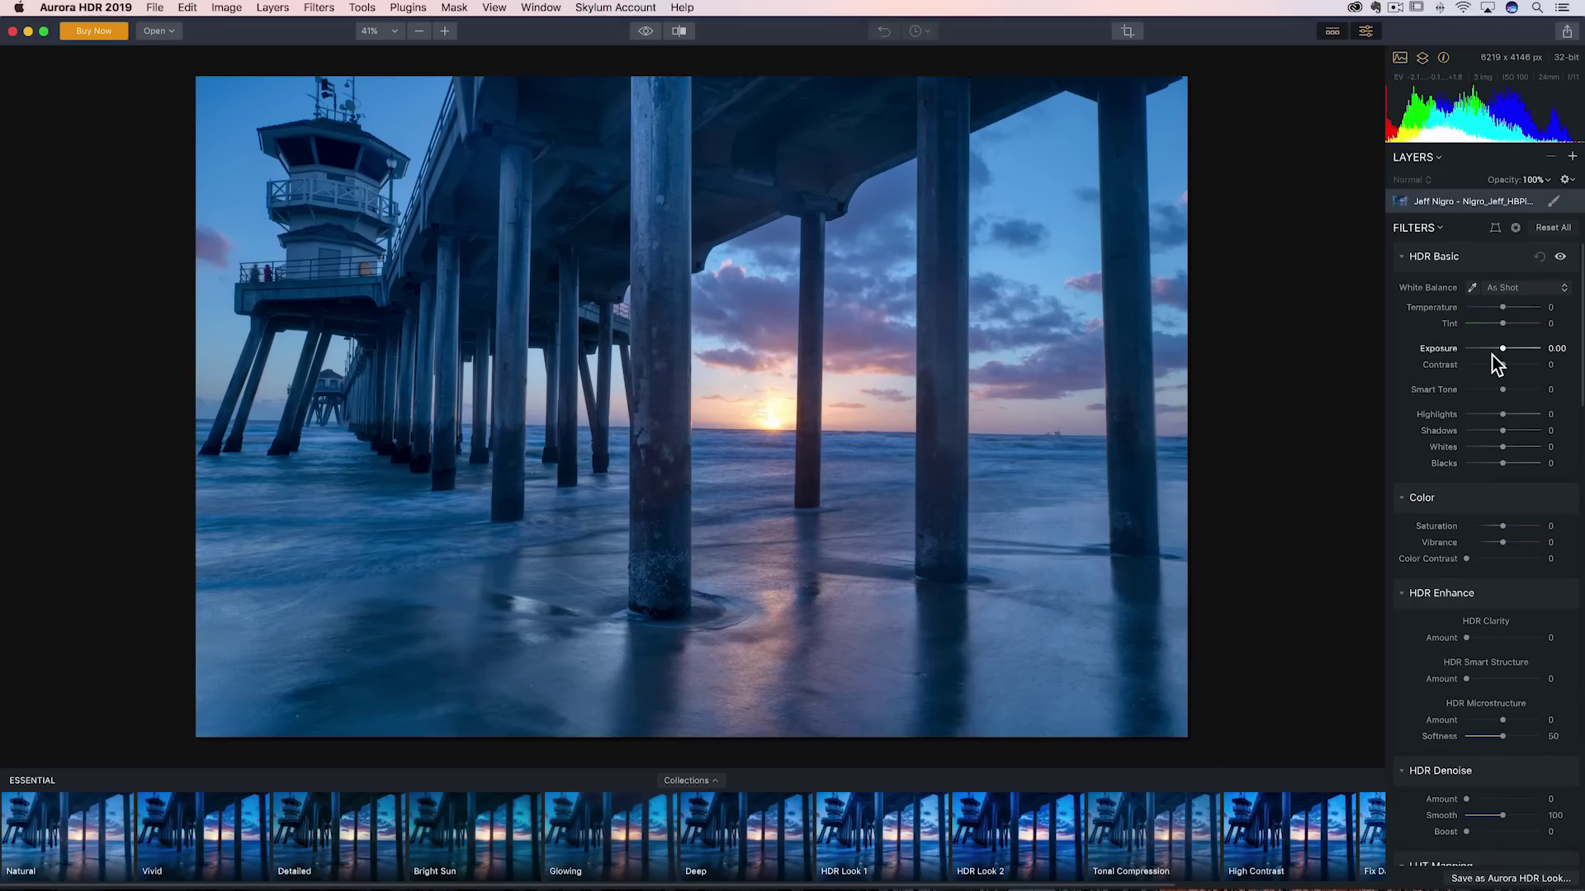
- Switch back and forth between Lightroom and Aurora HDR to compare their merged pier images
key("super+Tab")
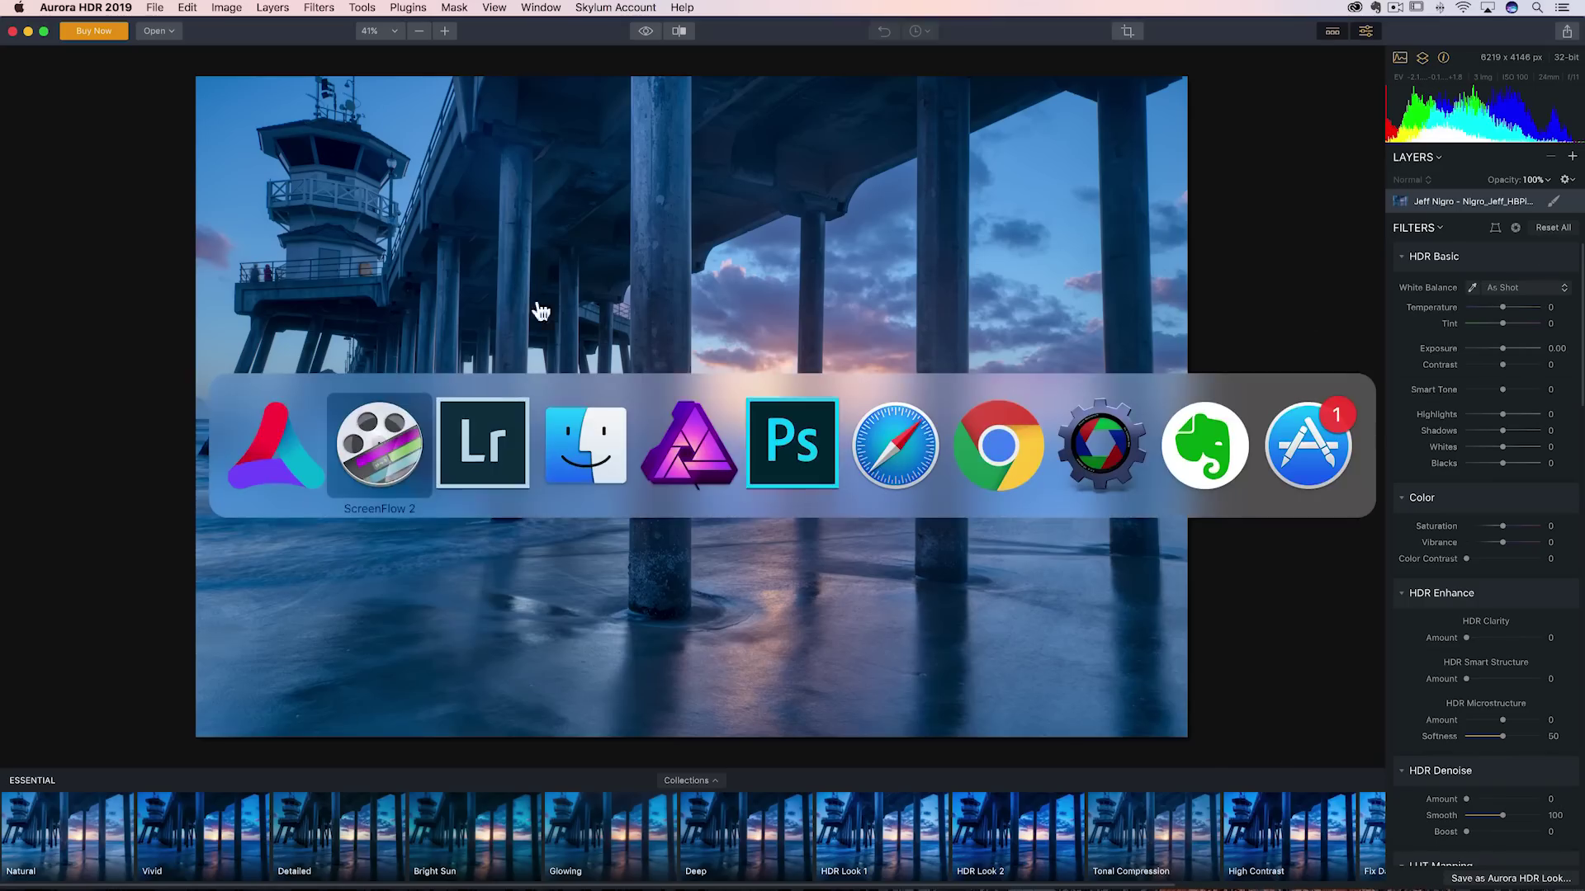
left_click(470, 446)
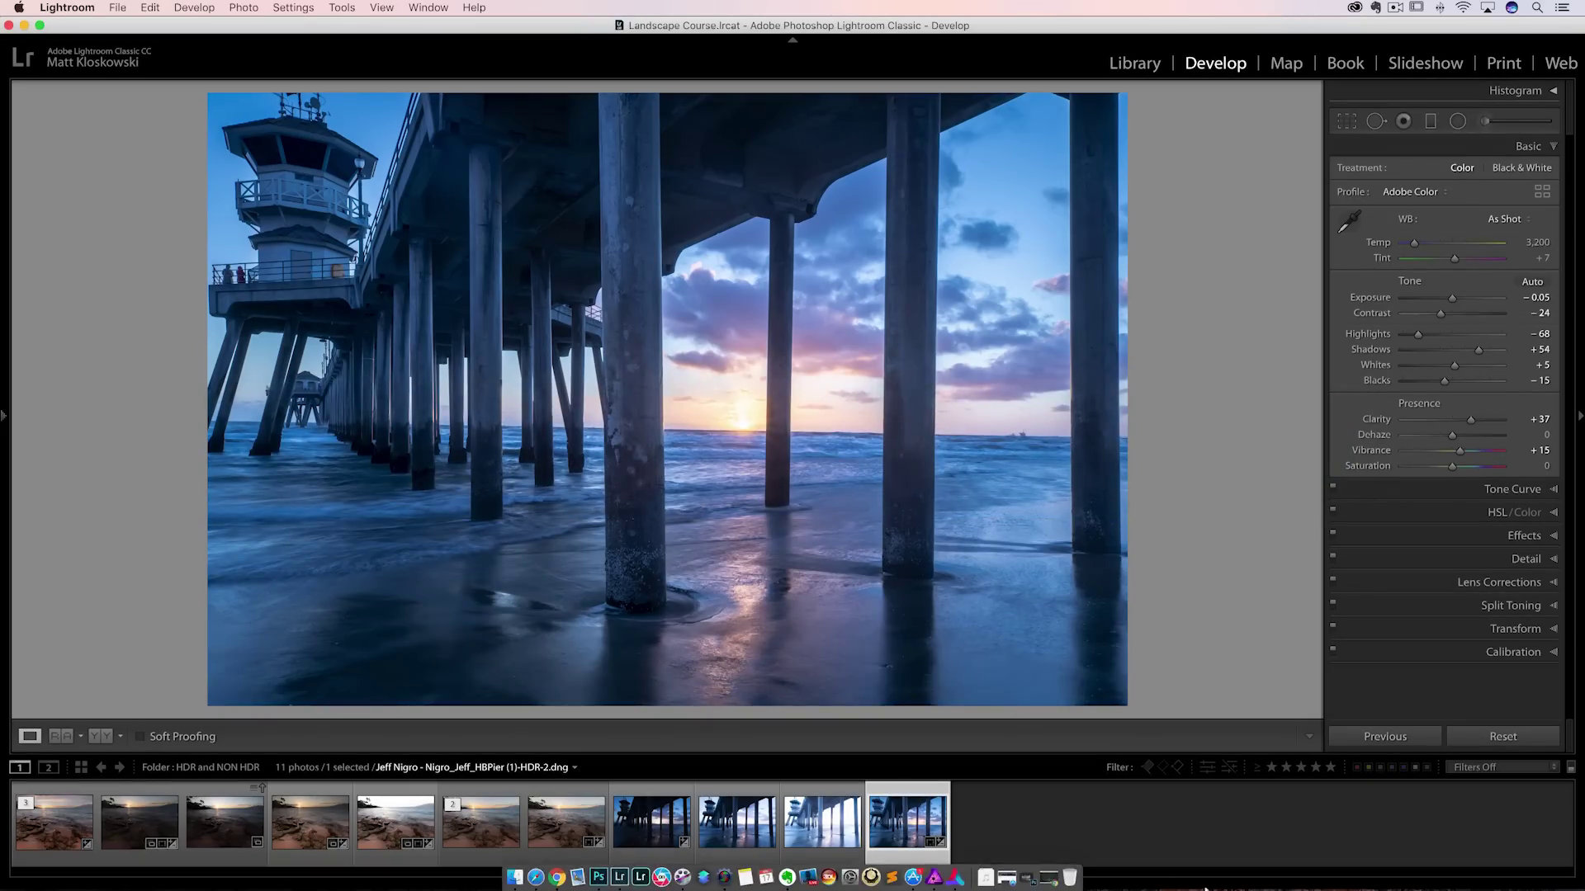
key("super+Tab")
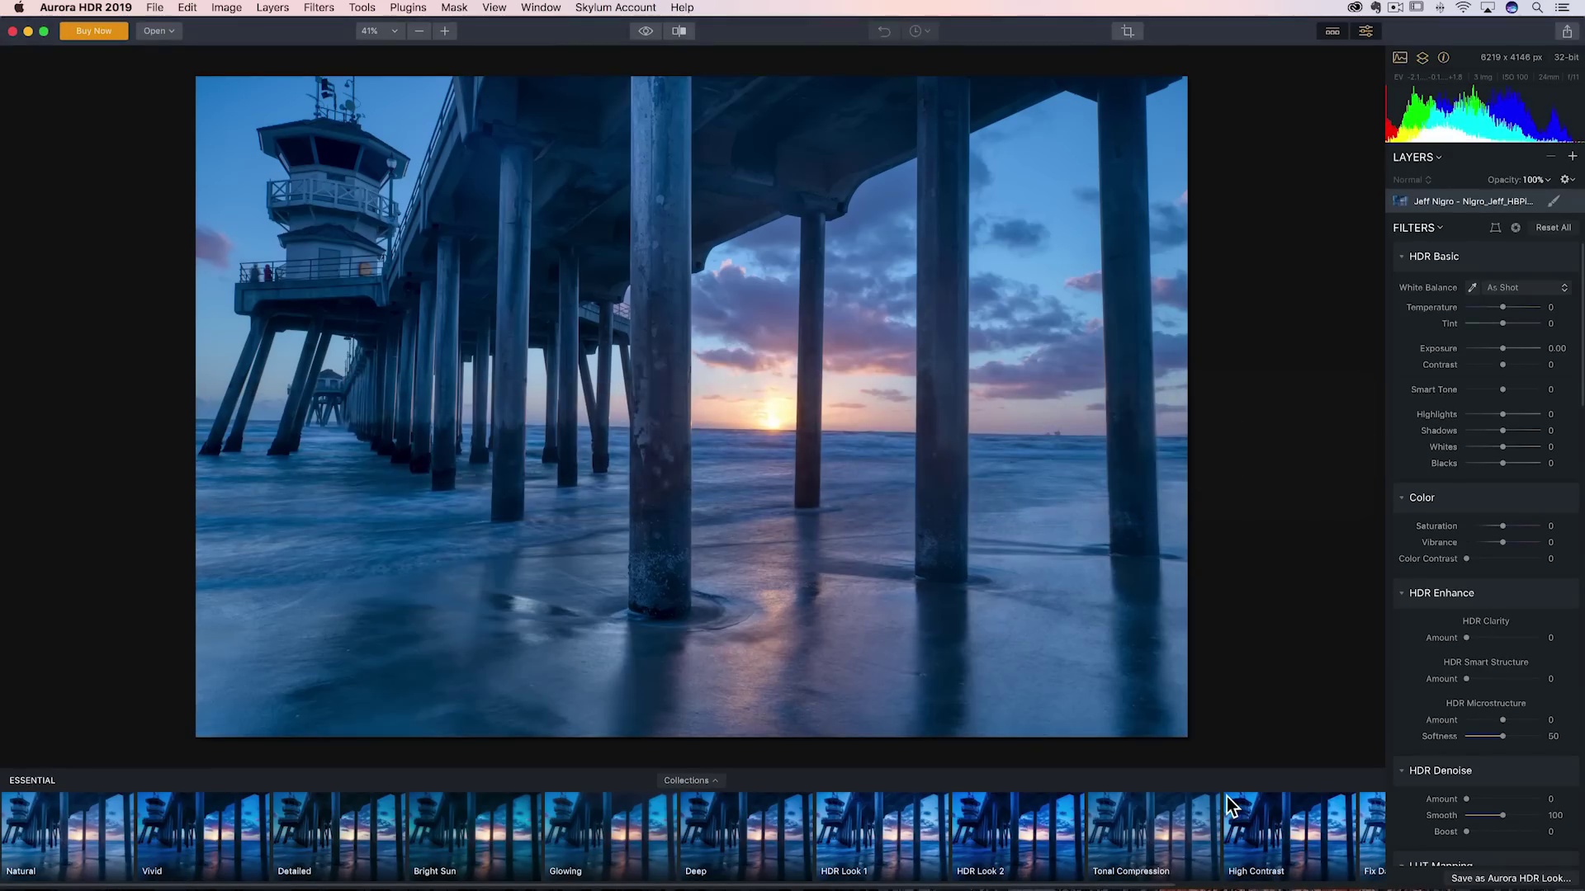
key("super+Tab")
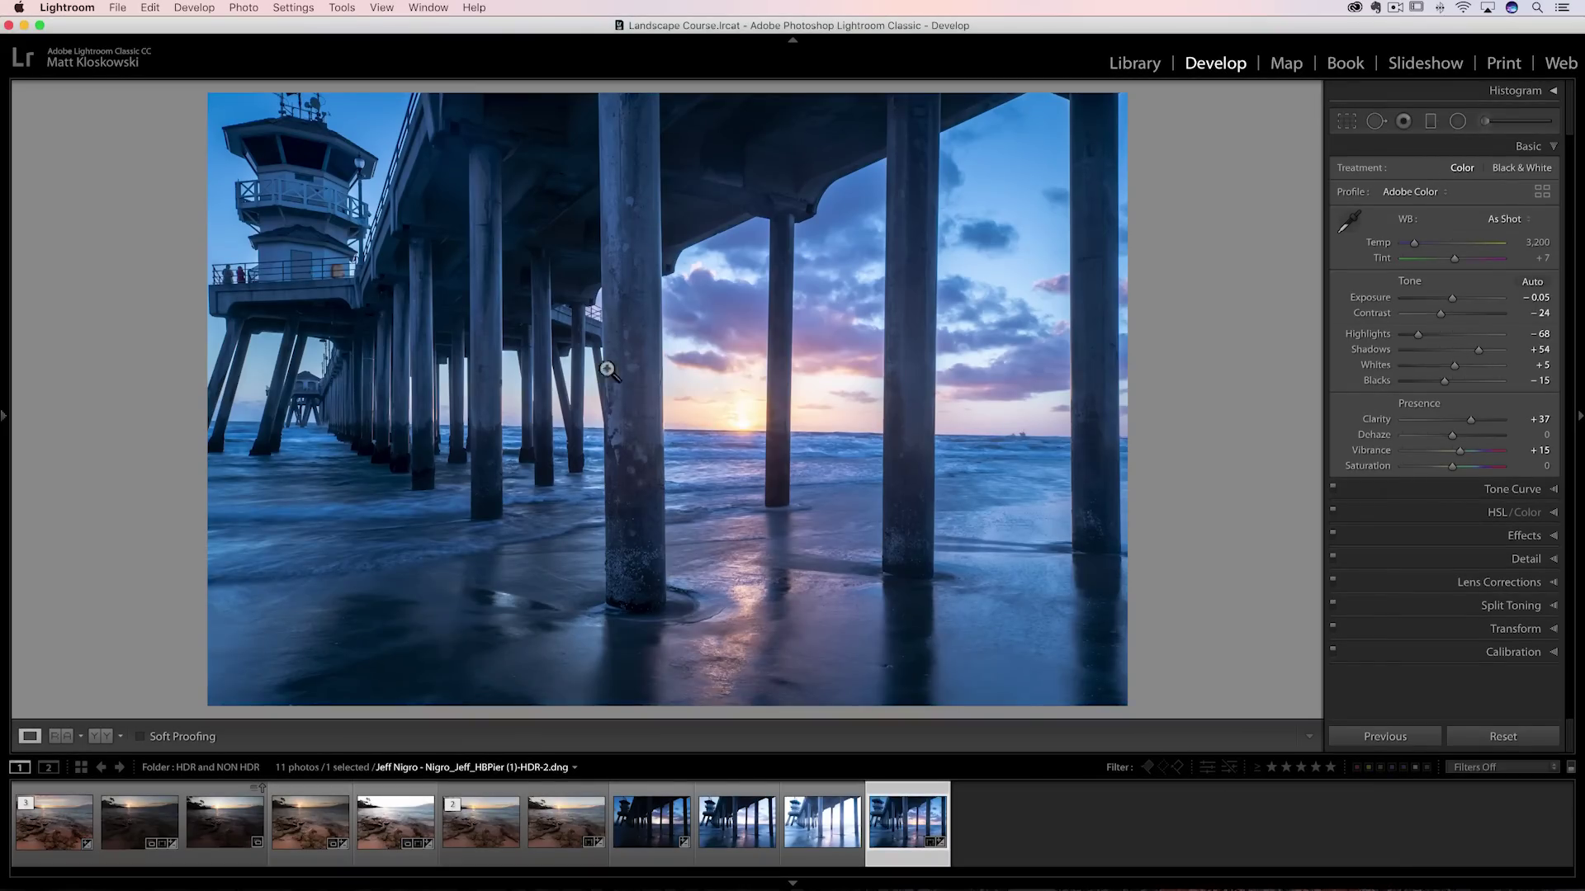
key("super+Tab")
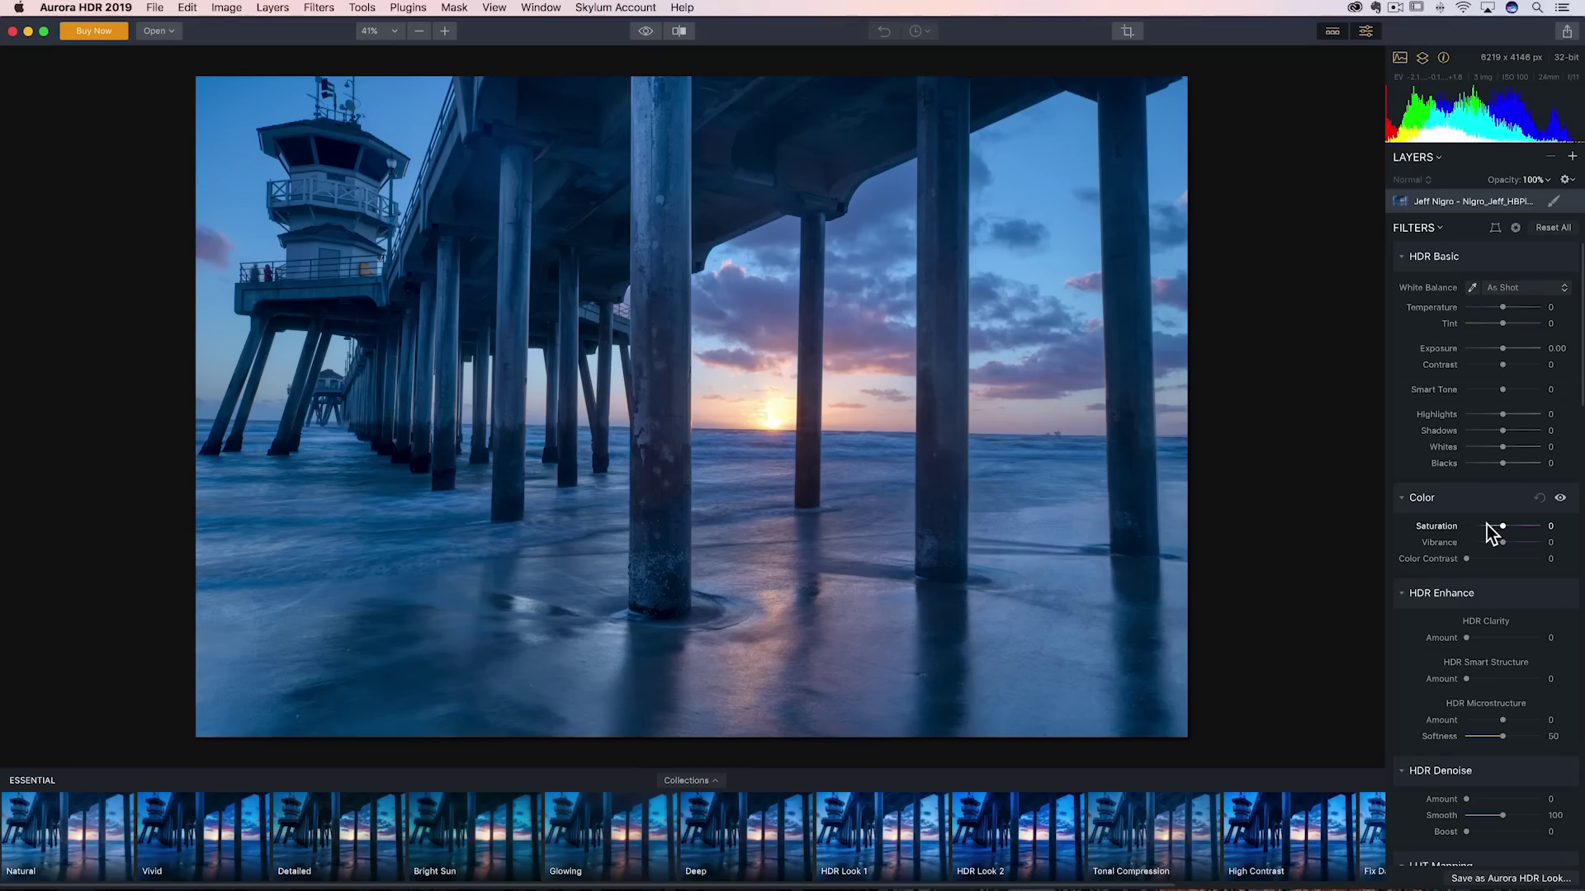
- Look through the available filter groups, from HDR Basic and Color down to Adjustable Gradient and Tone Curve
scroll(1489, 528, "down", 5)
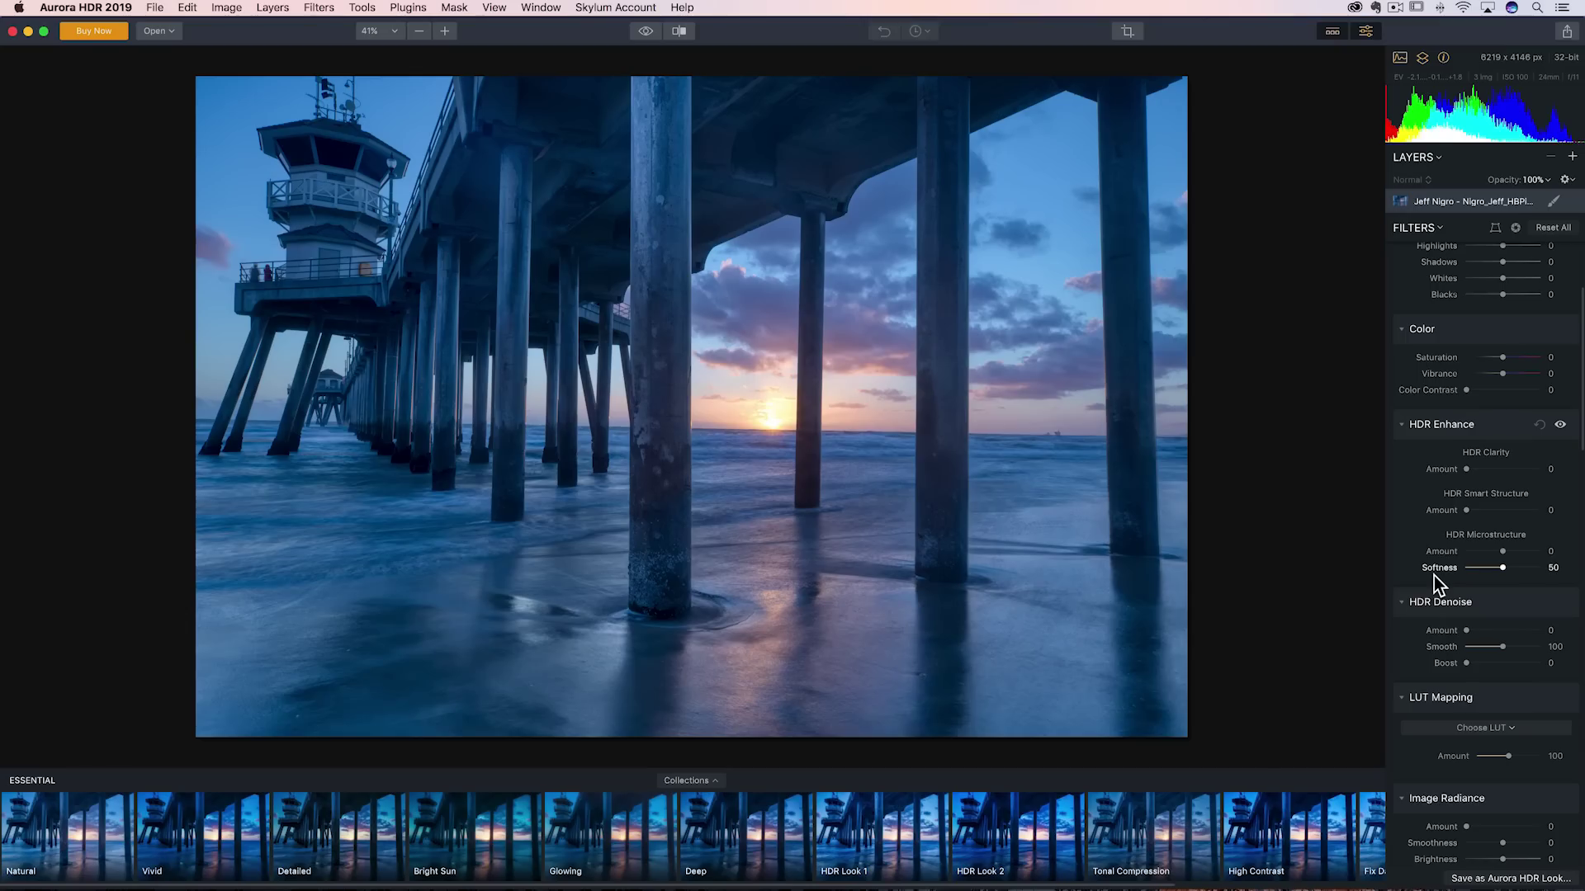
scroll(1466, 505, "up", 3)
scroll(1509, 272, "down", 10)
scroll(1508, 273, "up", 10)
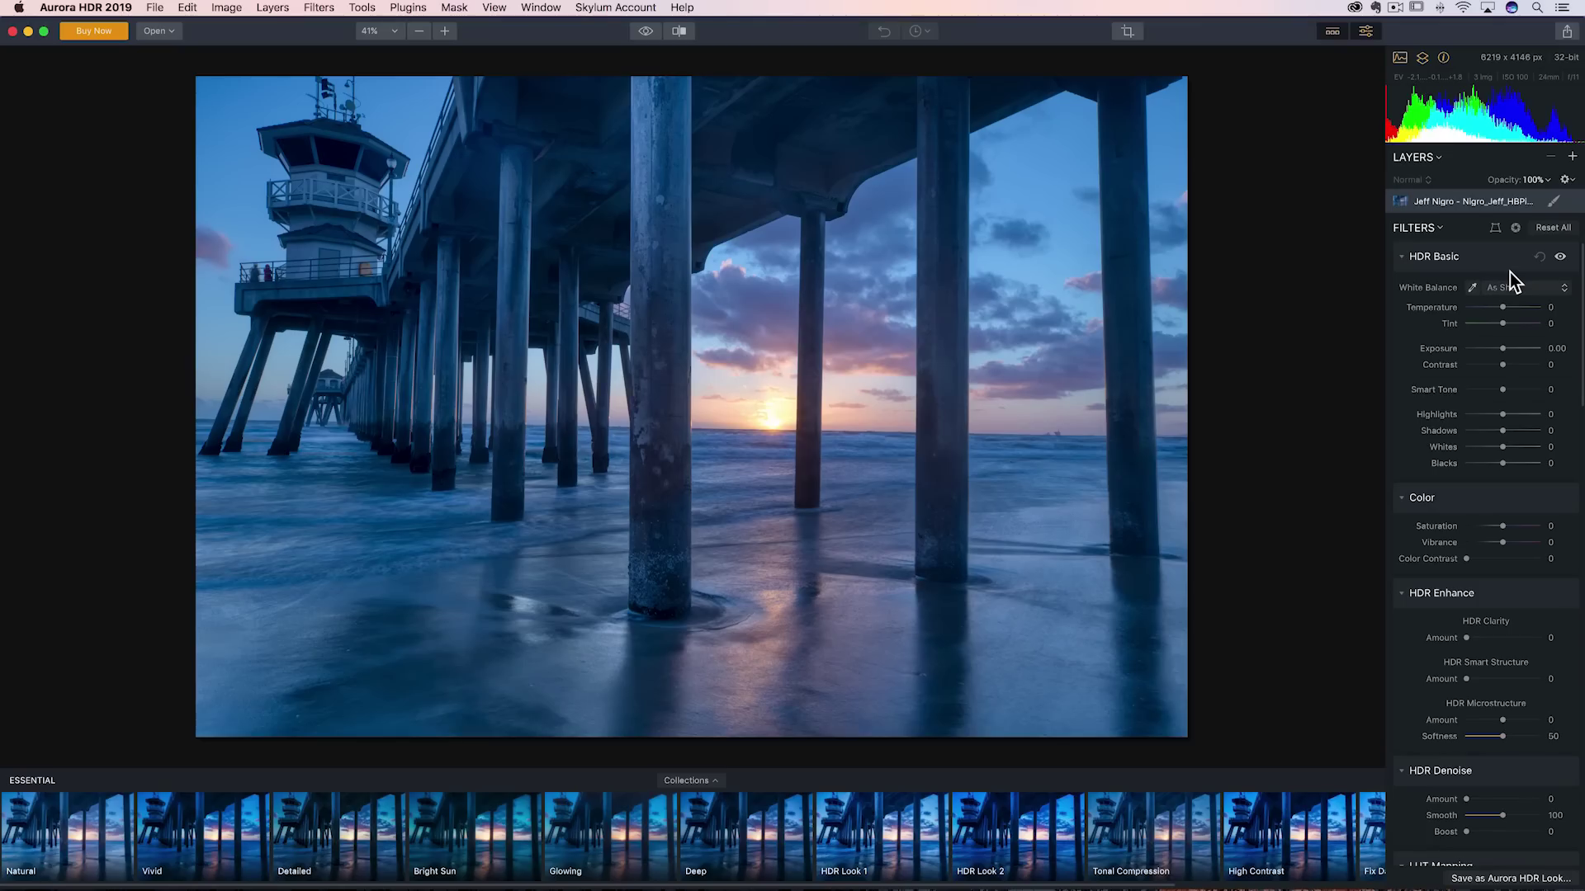
scroll(1499, 524, "down", 5)
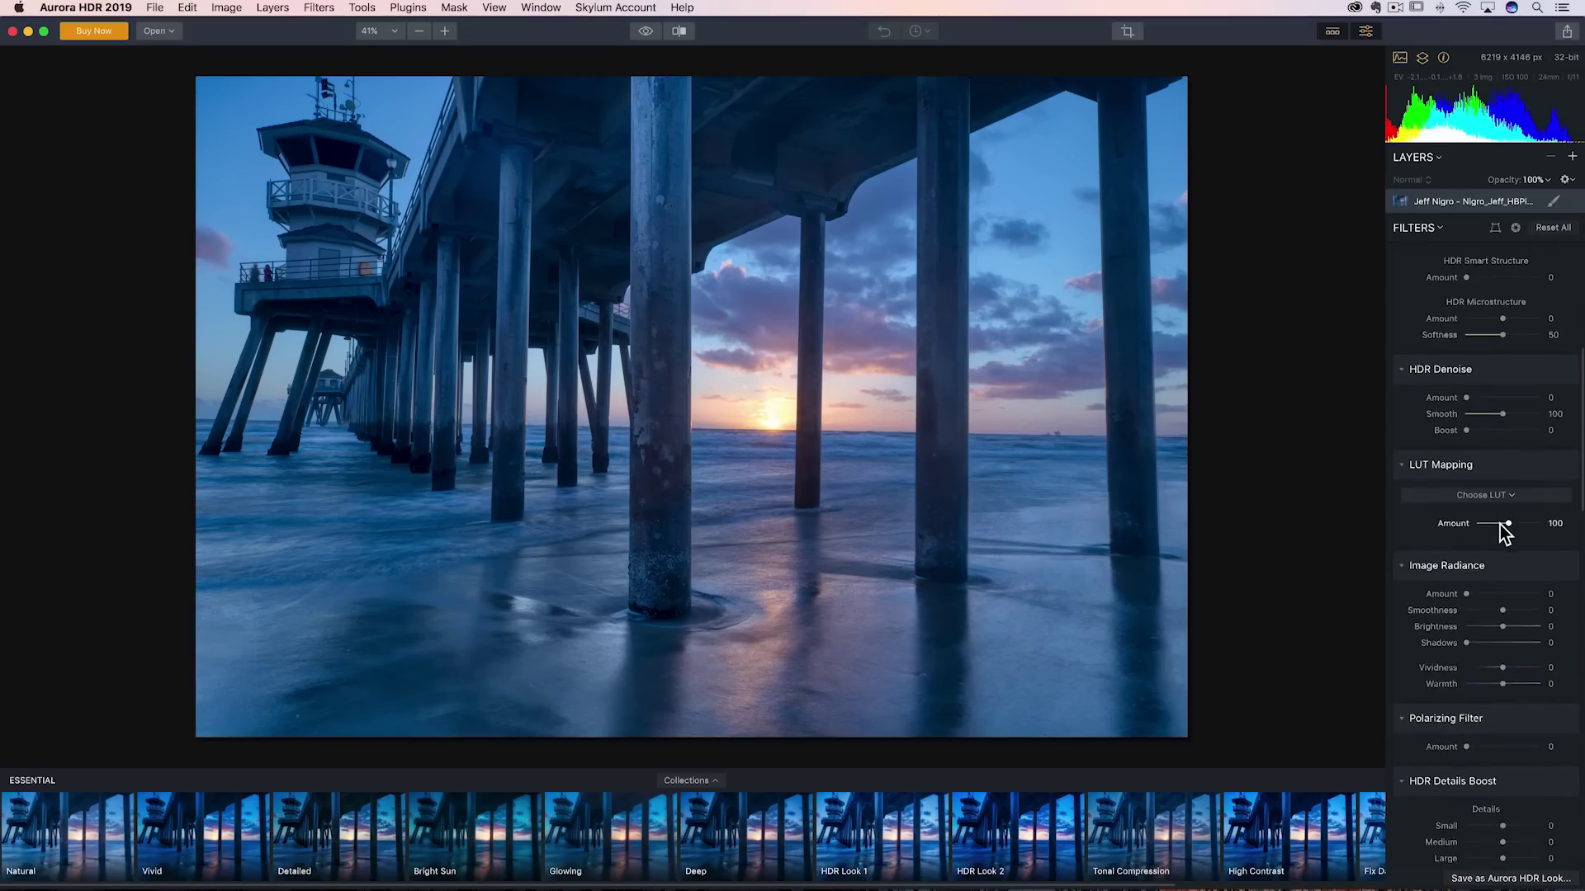
scroll(1499, 523, "down", 4)
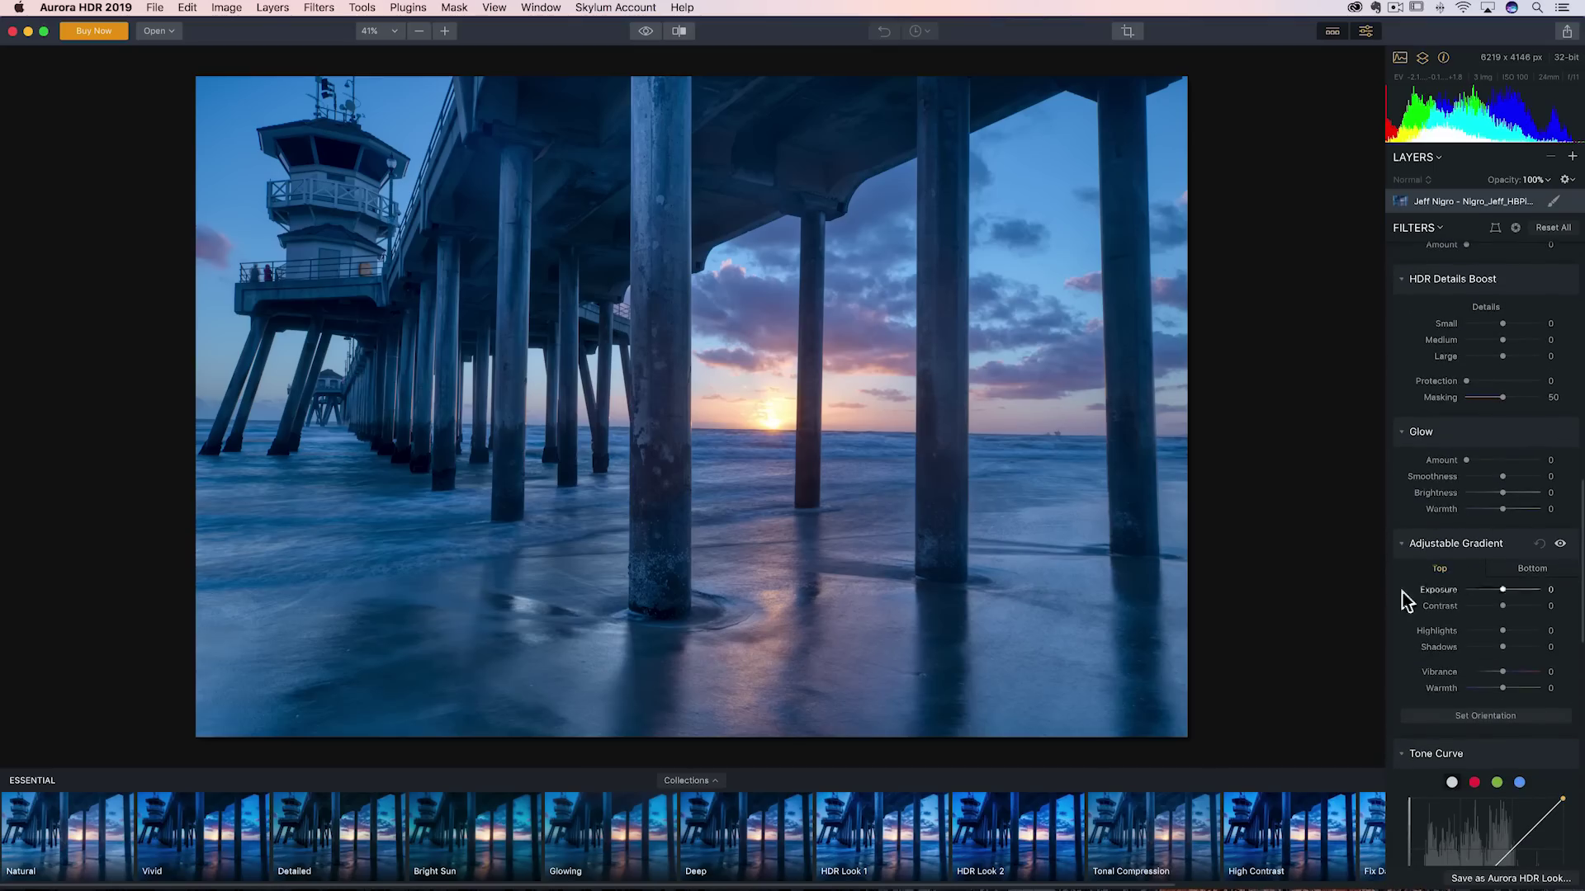
scroll(1469, 628, "up", 10)
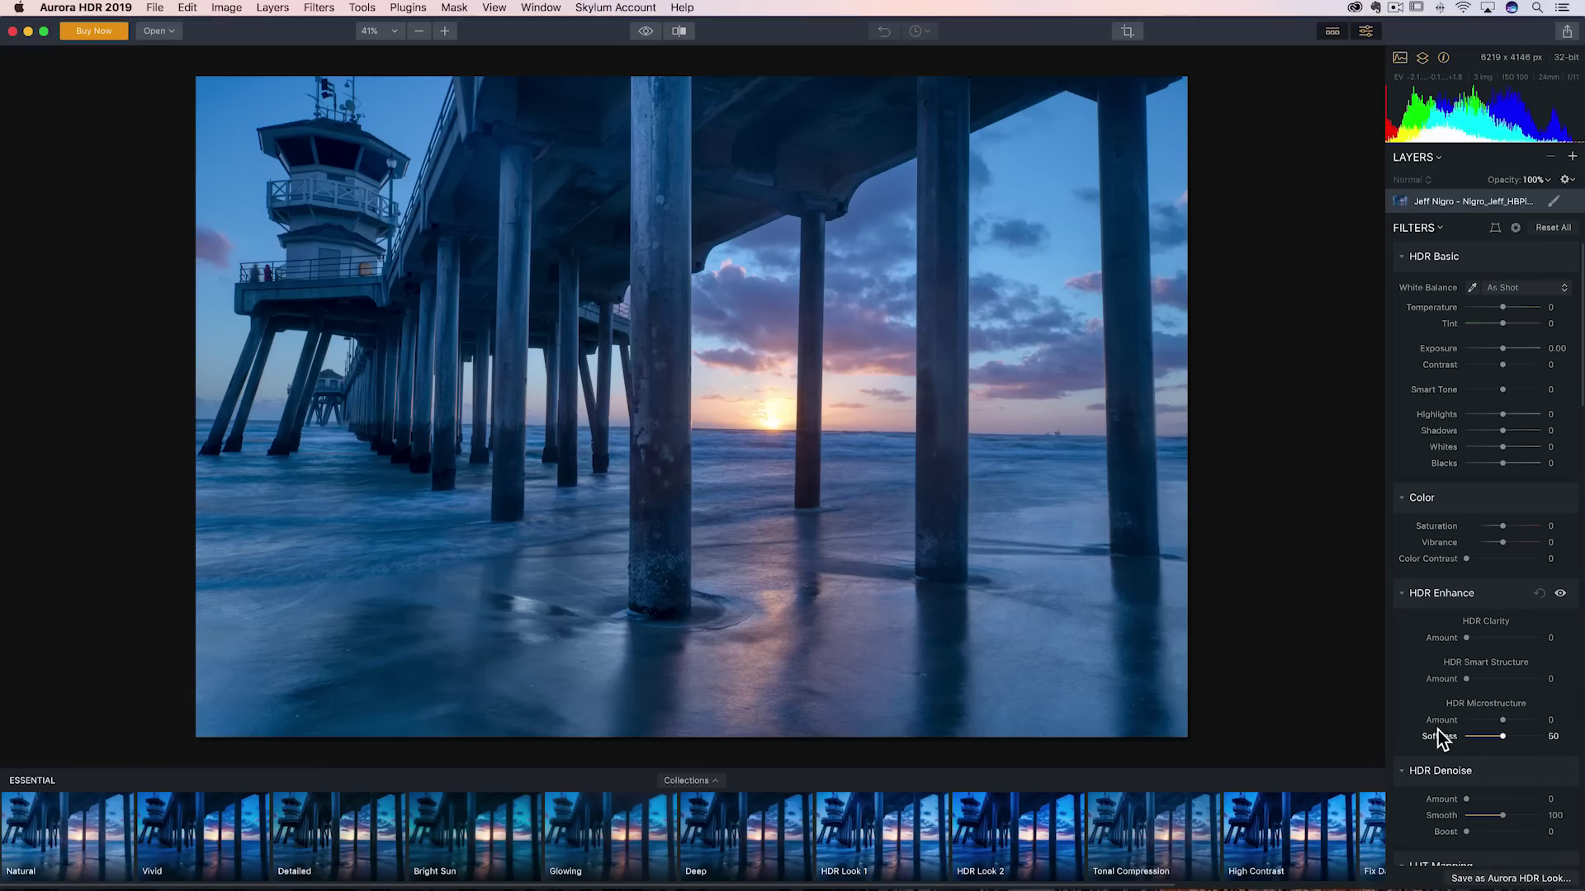
- Set the HDR Clarity Amount to 16 and try the HDR Smart Structure Amount at 28, 70 and 100
scroll(1437, 730, "down", 3)
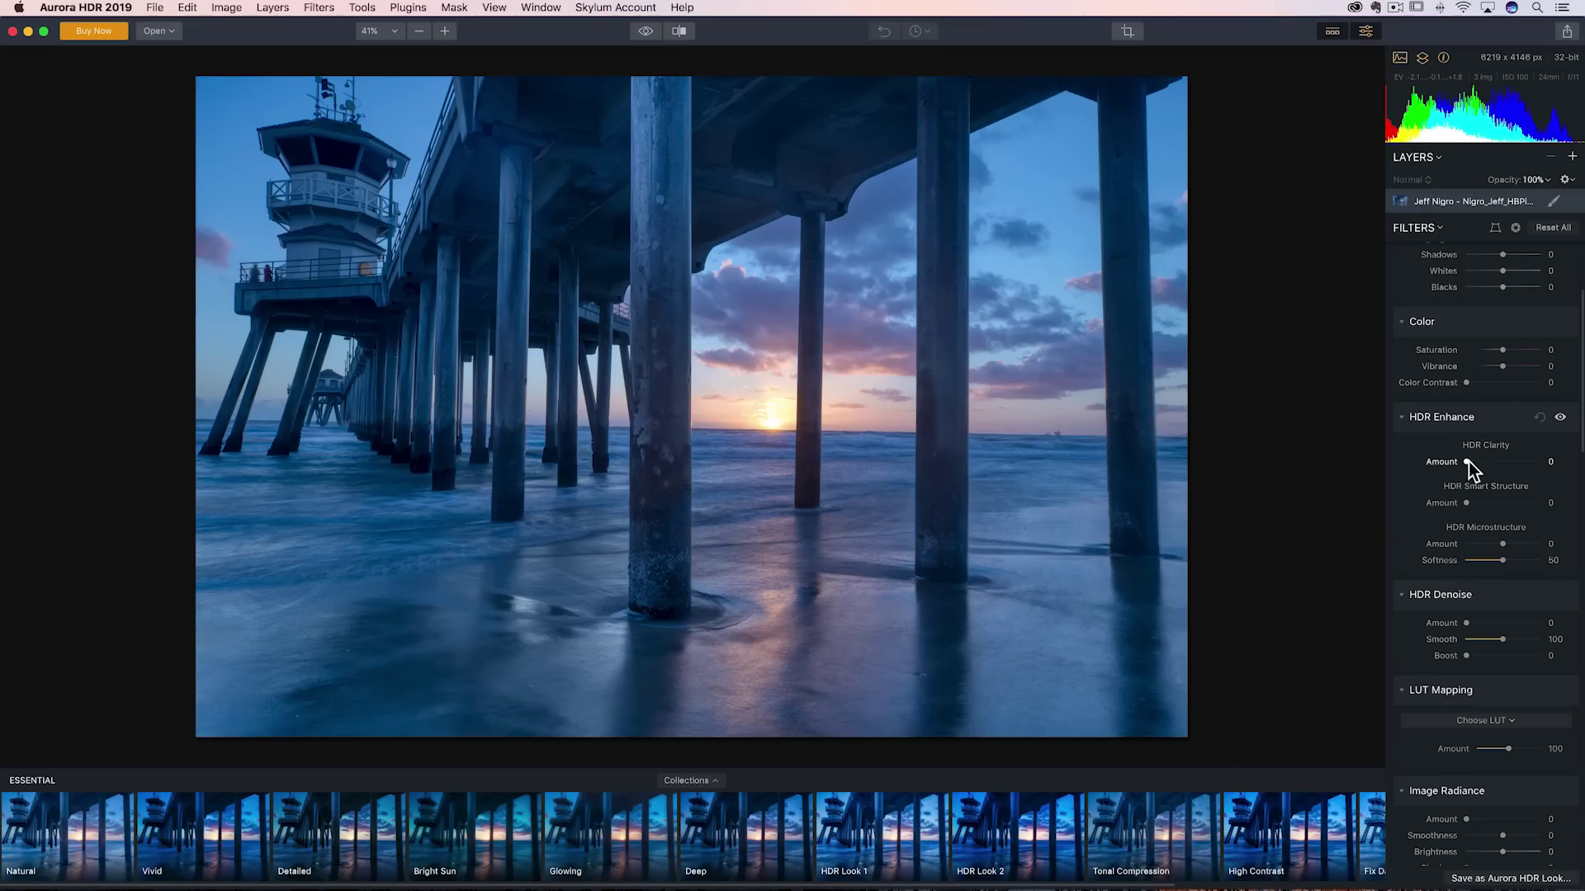
mouse_move(1472, 462)
left_mouse_down()
mouse_move(1527, 463)
mouse_move(1497, 463)
left_mouse_up()
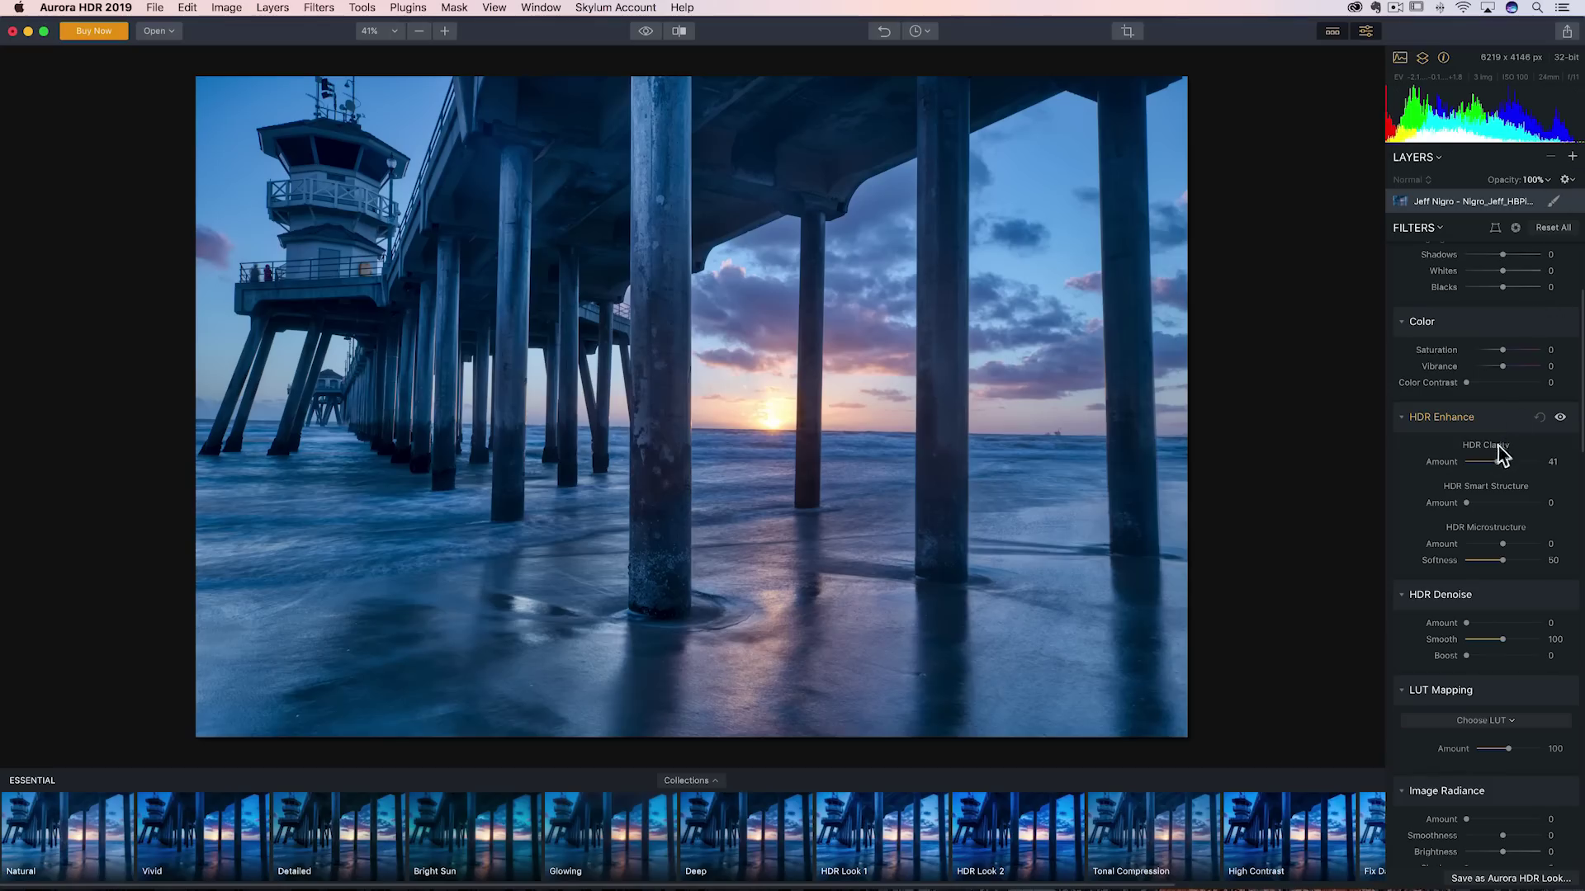
left_click_drag(1494, 464, 1484, 503)
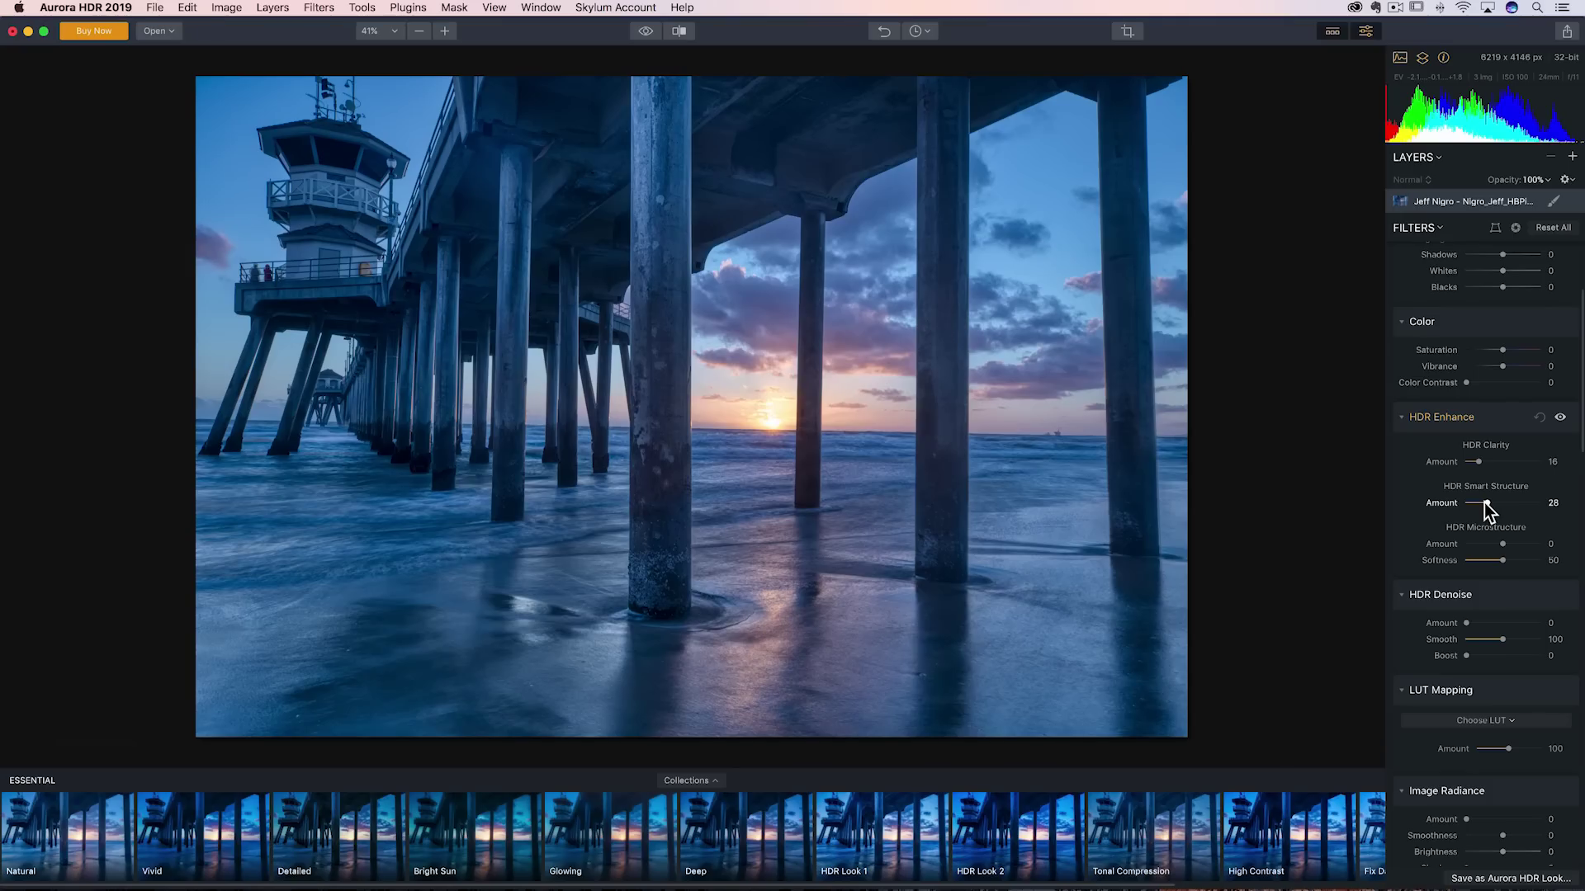
left_click_drag(1484, 503, 1520, 505)
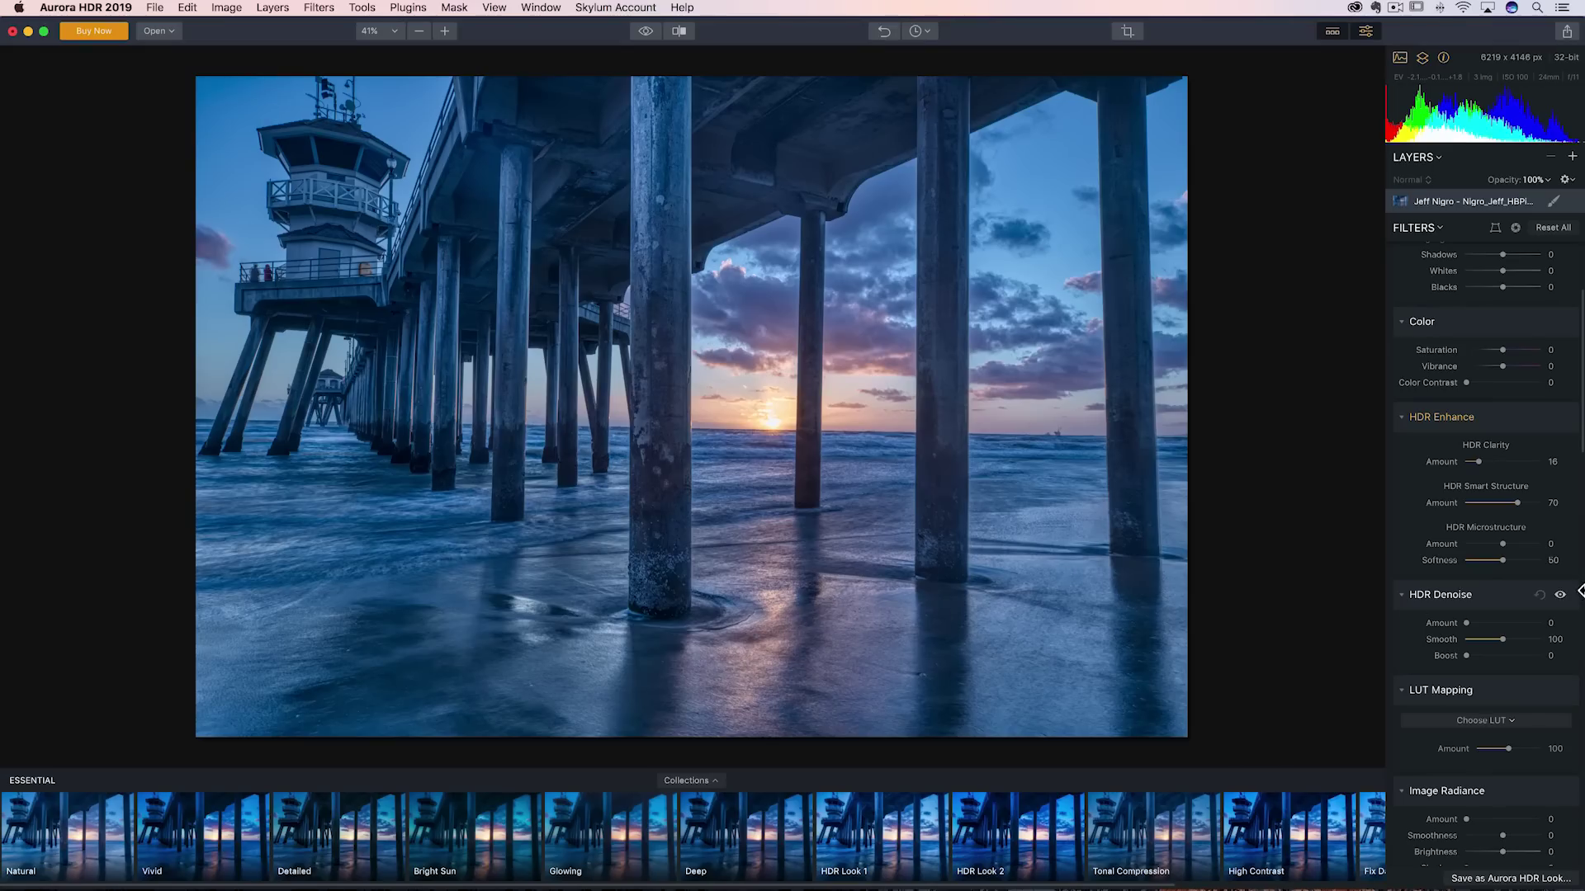
left_click_drag(1517, 502, 1579, 504)
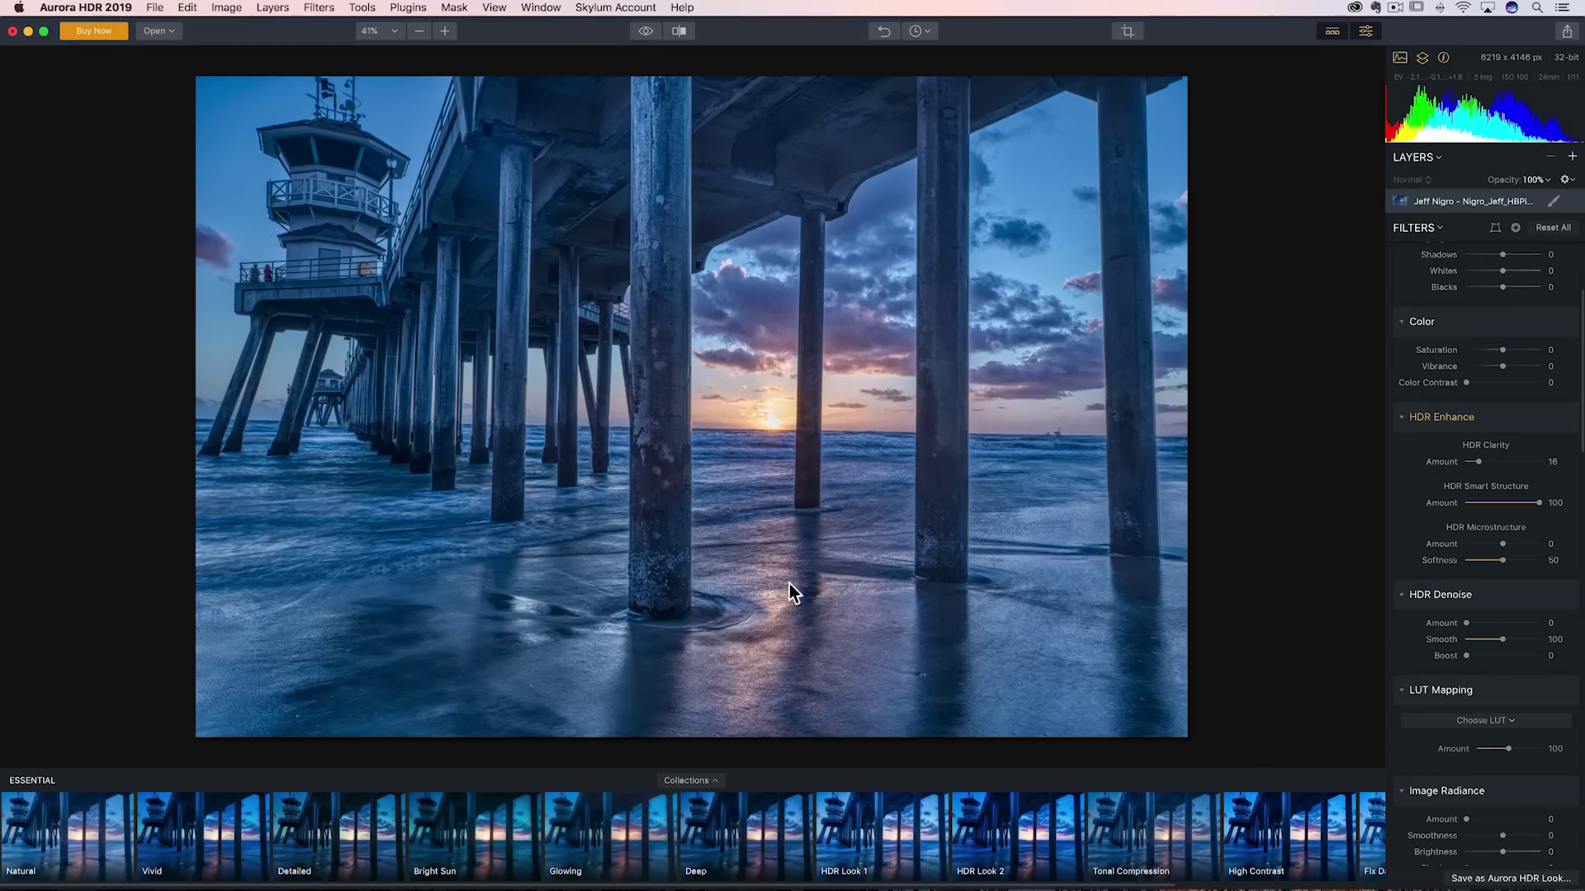
- Reduce HDR Smart Structure to 22 and, after trying stronger settings, set HDR Microstructure to Amount 10 and Softness 18
left_click_drag(1532, 503, 1563, 542)
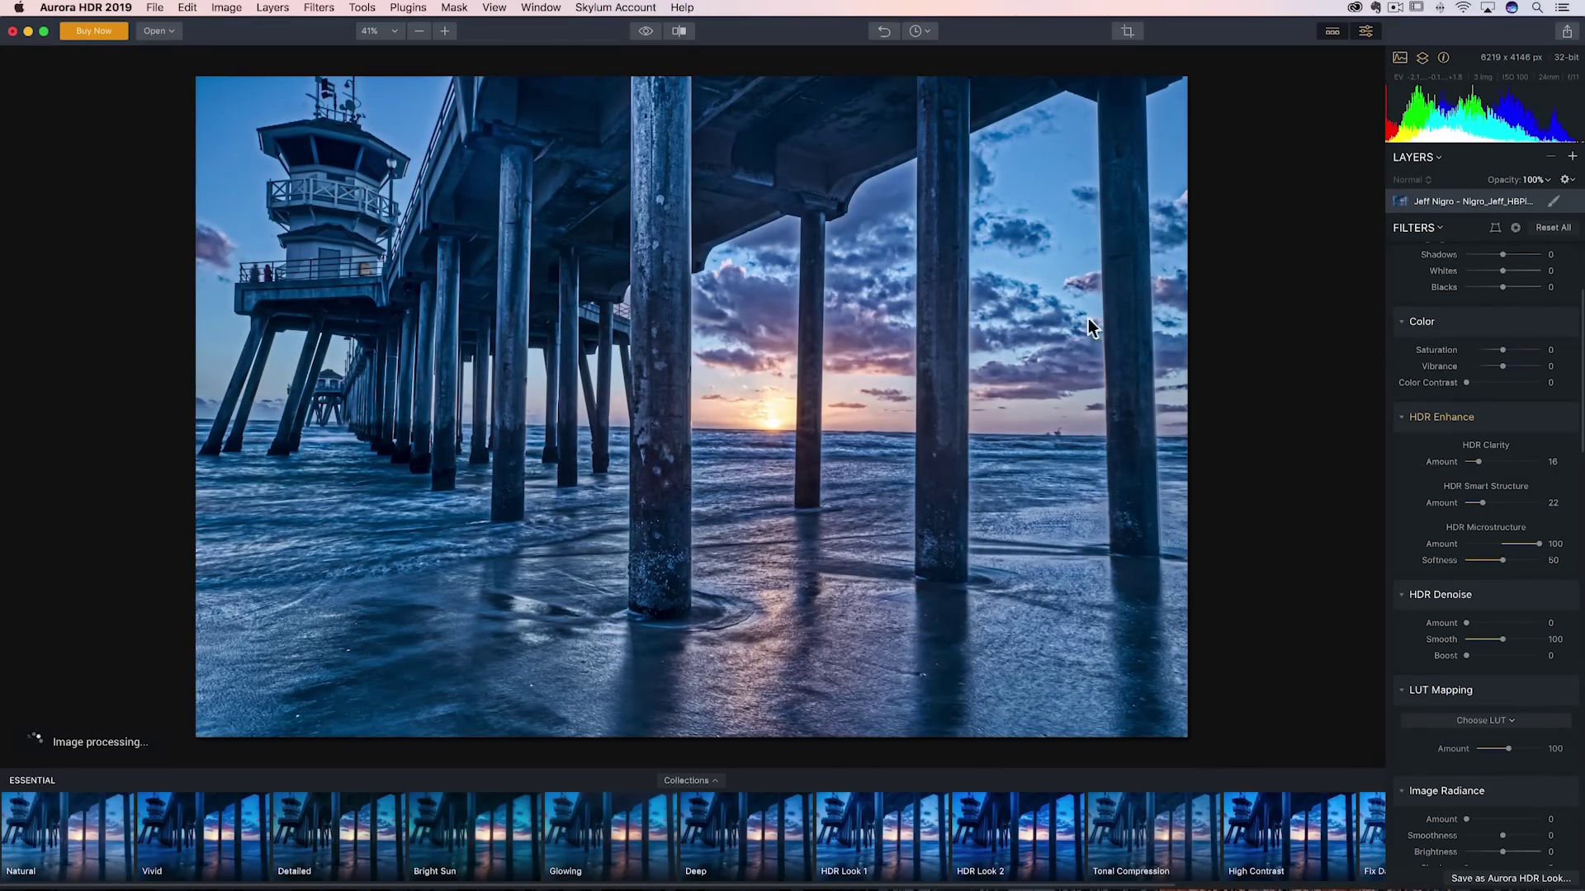
left_click_drag(1499, 560, 1538, 561)
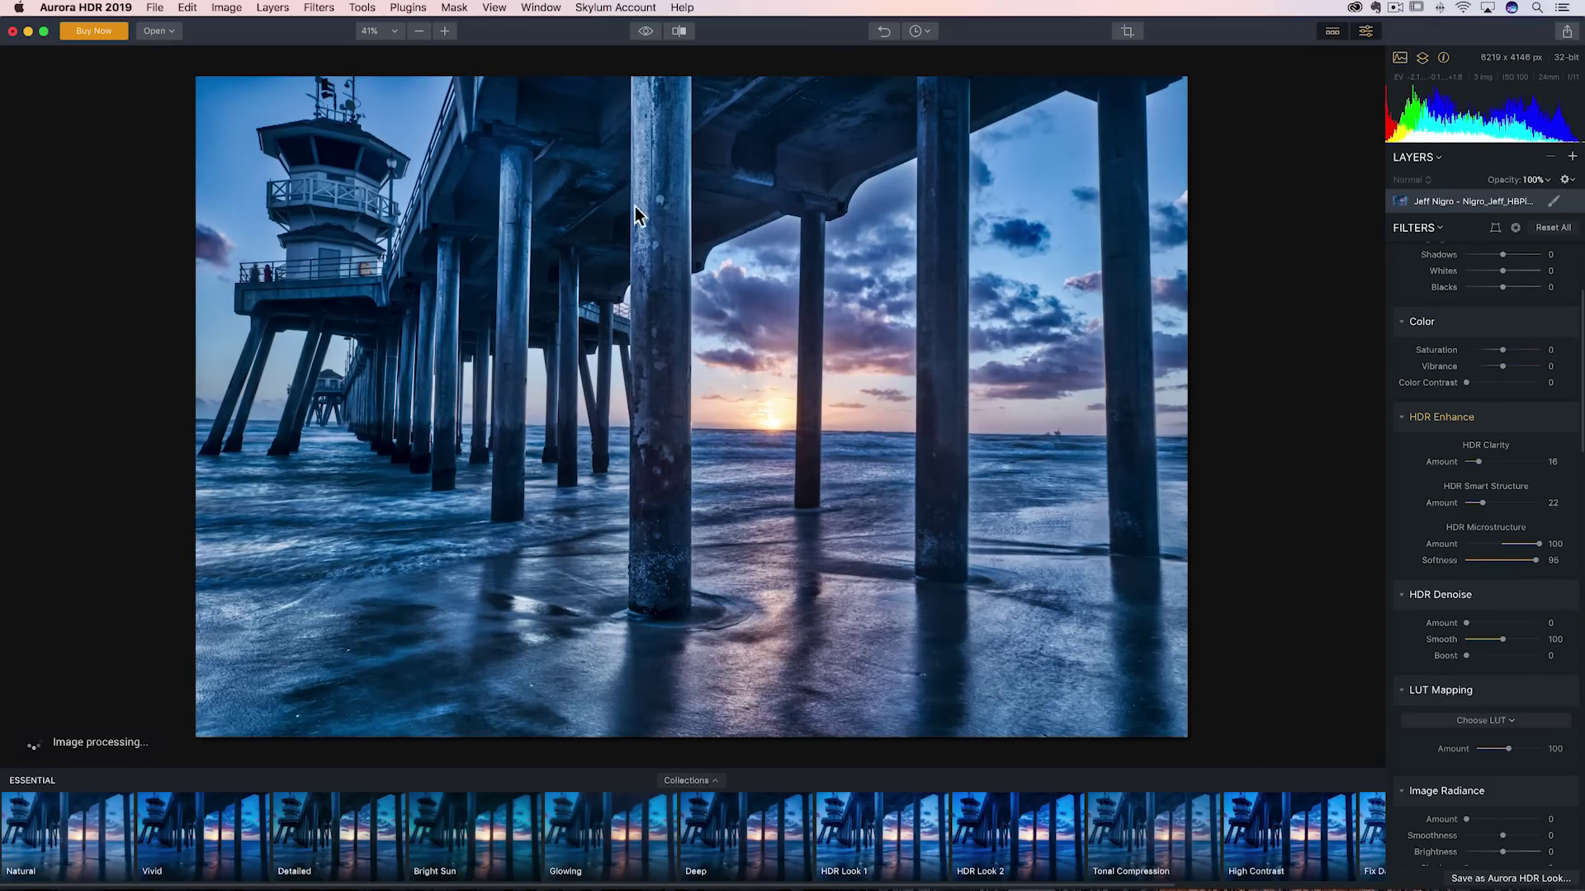
double_click(1493, 547)
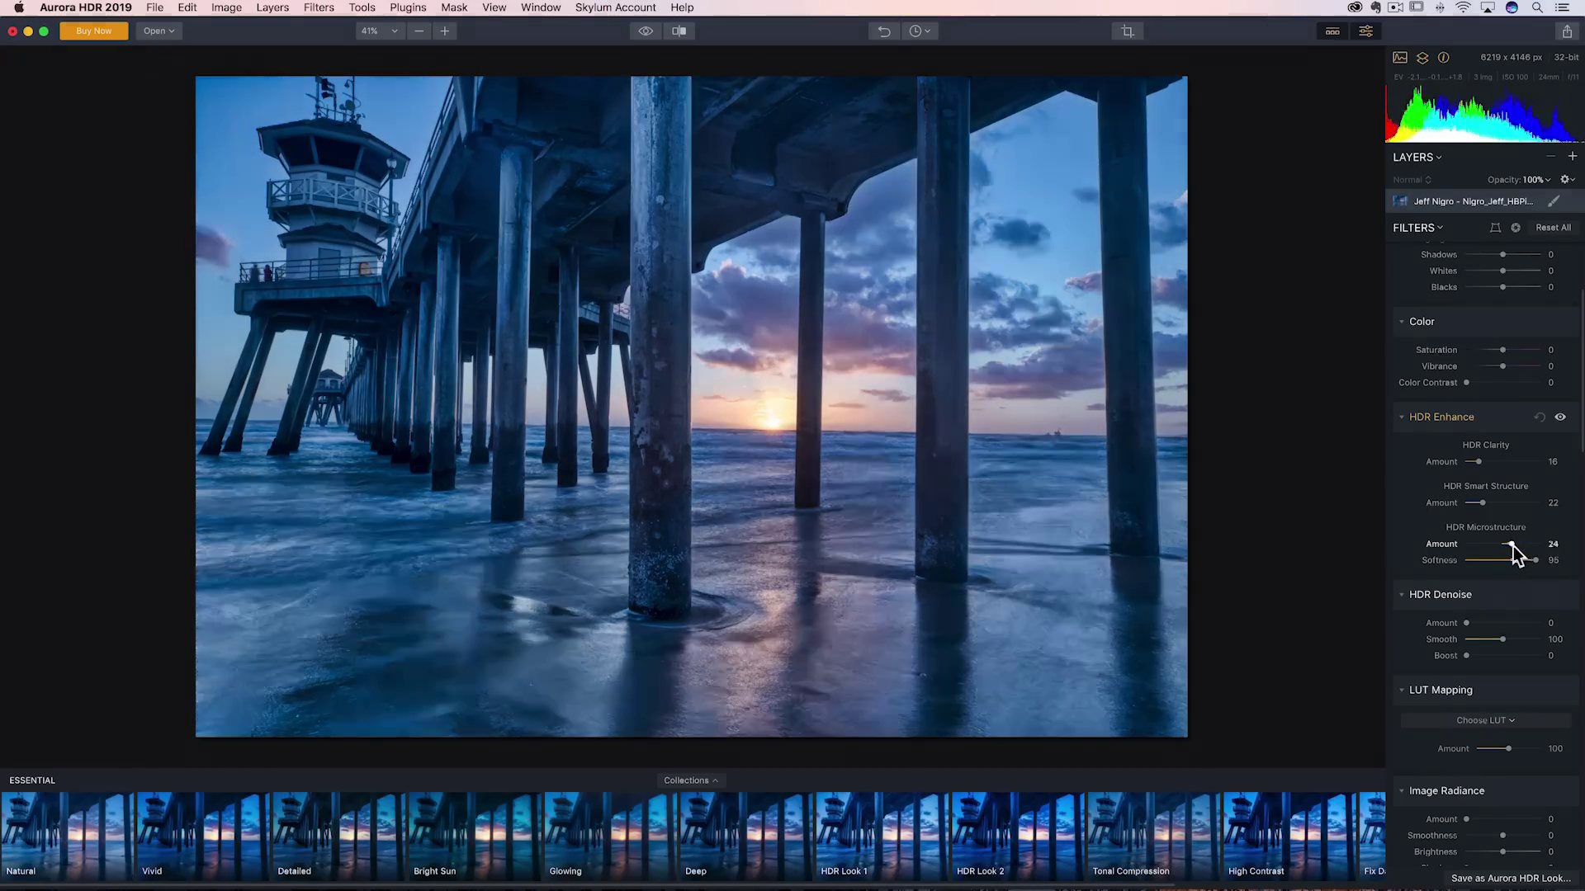
left_click_drag(1500, 561, 1479, 562)
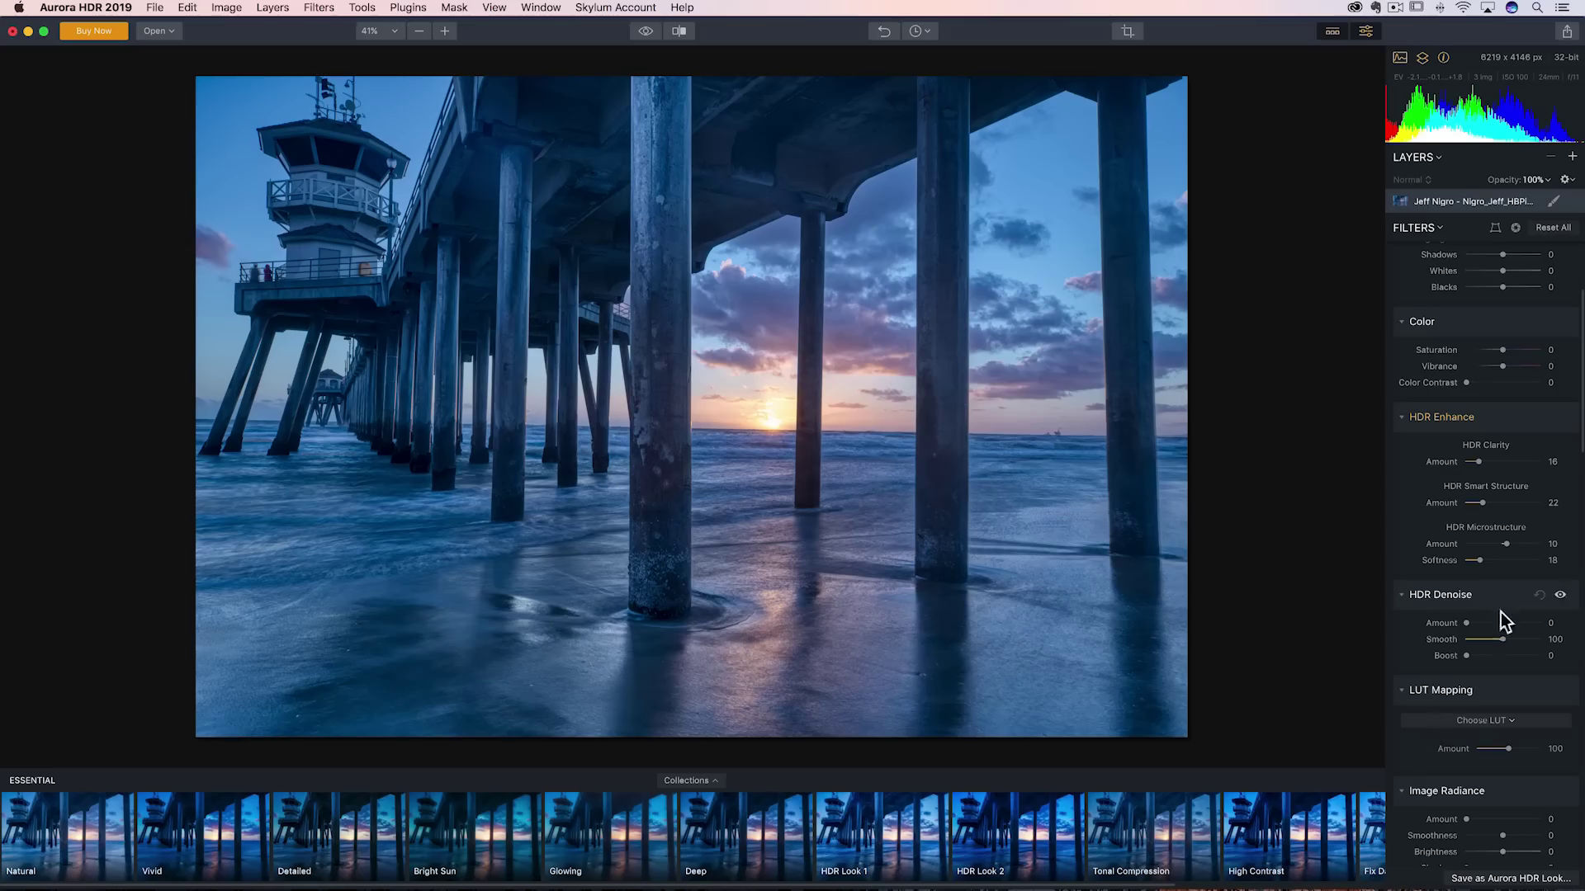
- Add a Glow to the pier image with Amount 30 and Smoothness 34
scroll(1499, 566, "down", 4)
scroll(1499, 566, "down", 10)
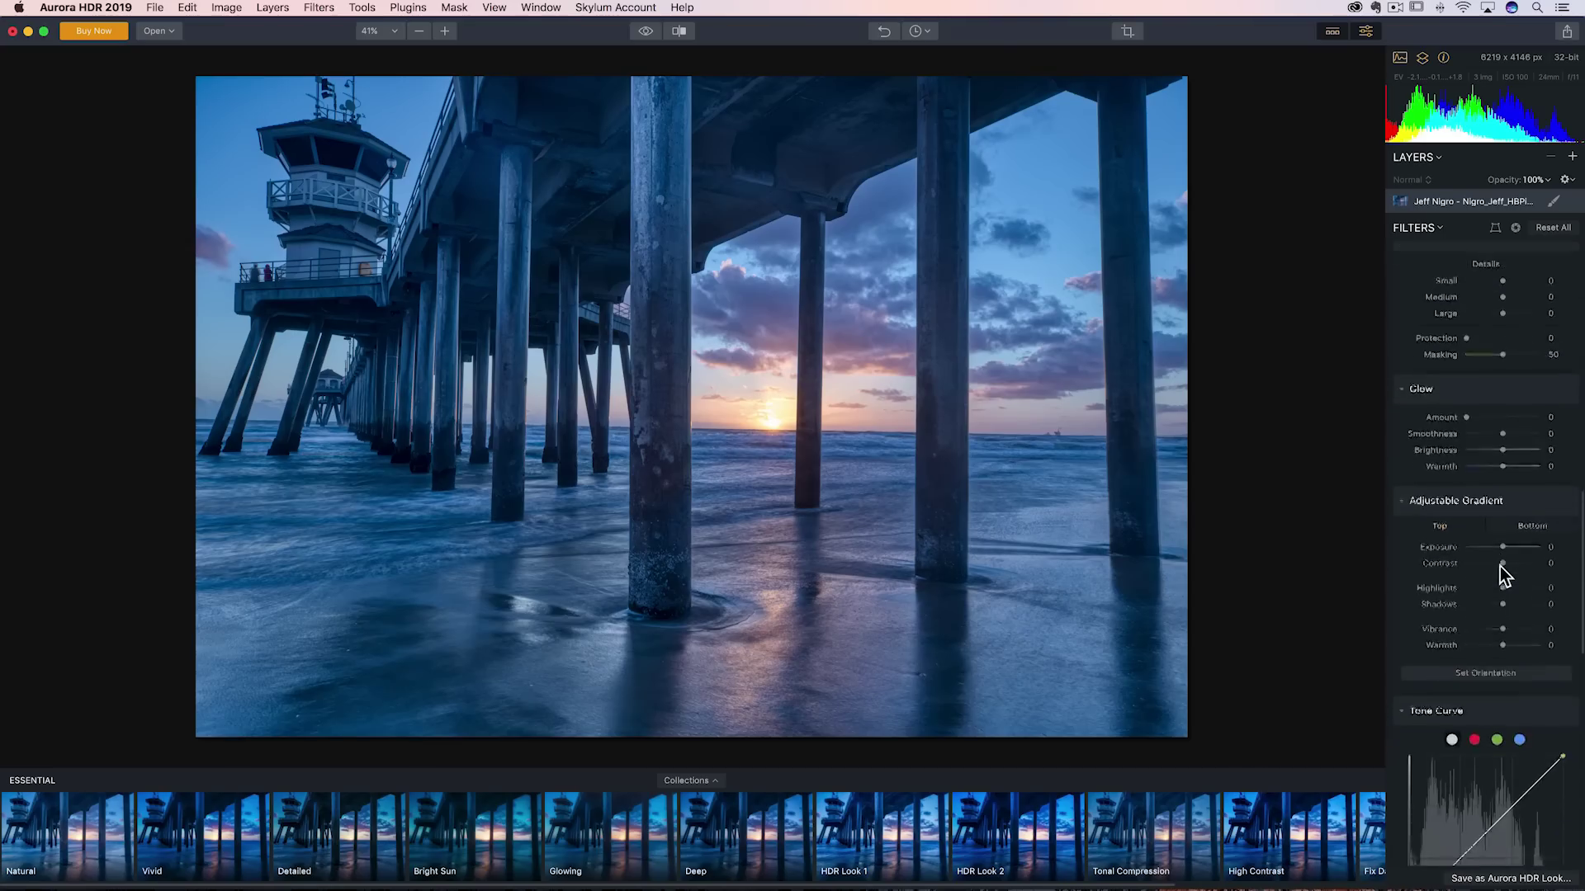
scroll(1499, 567, "down", 5)
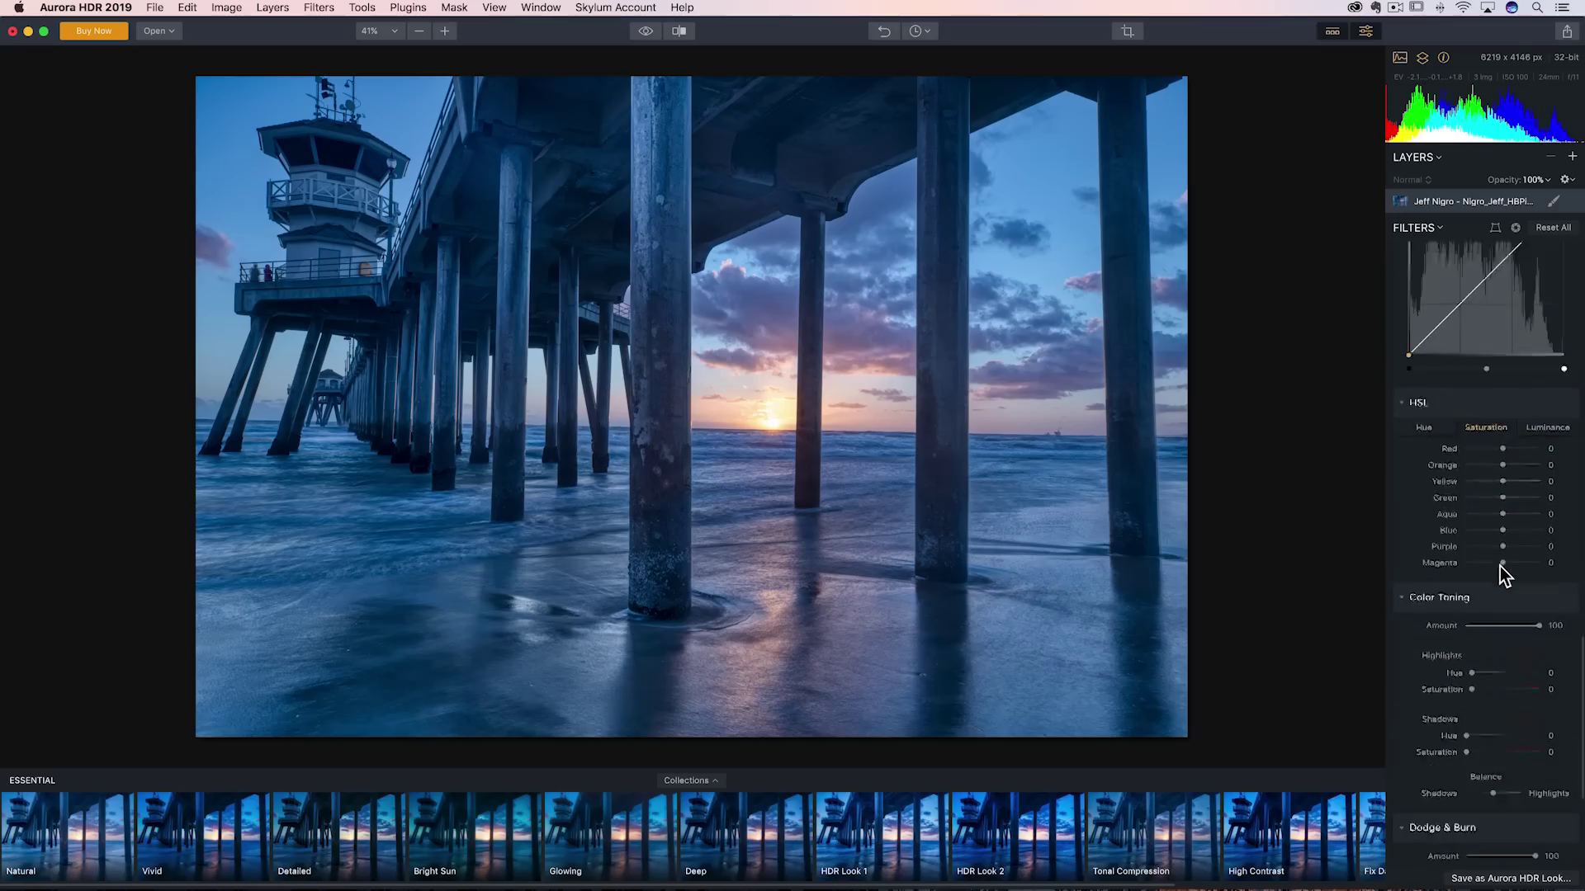
scroll(1499, 566, "up", 3)
scroll(1499, 567, "up", 5)
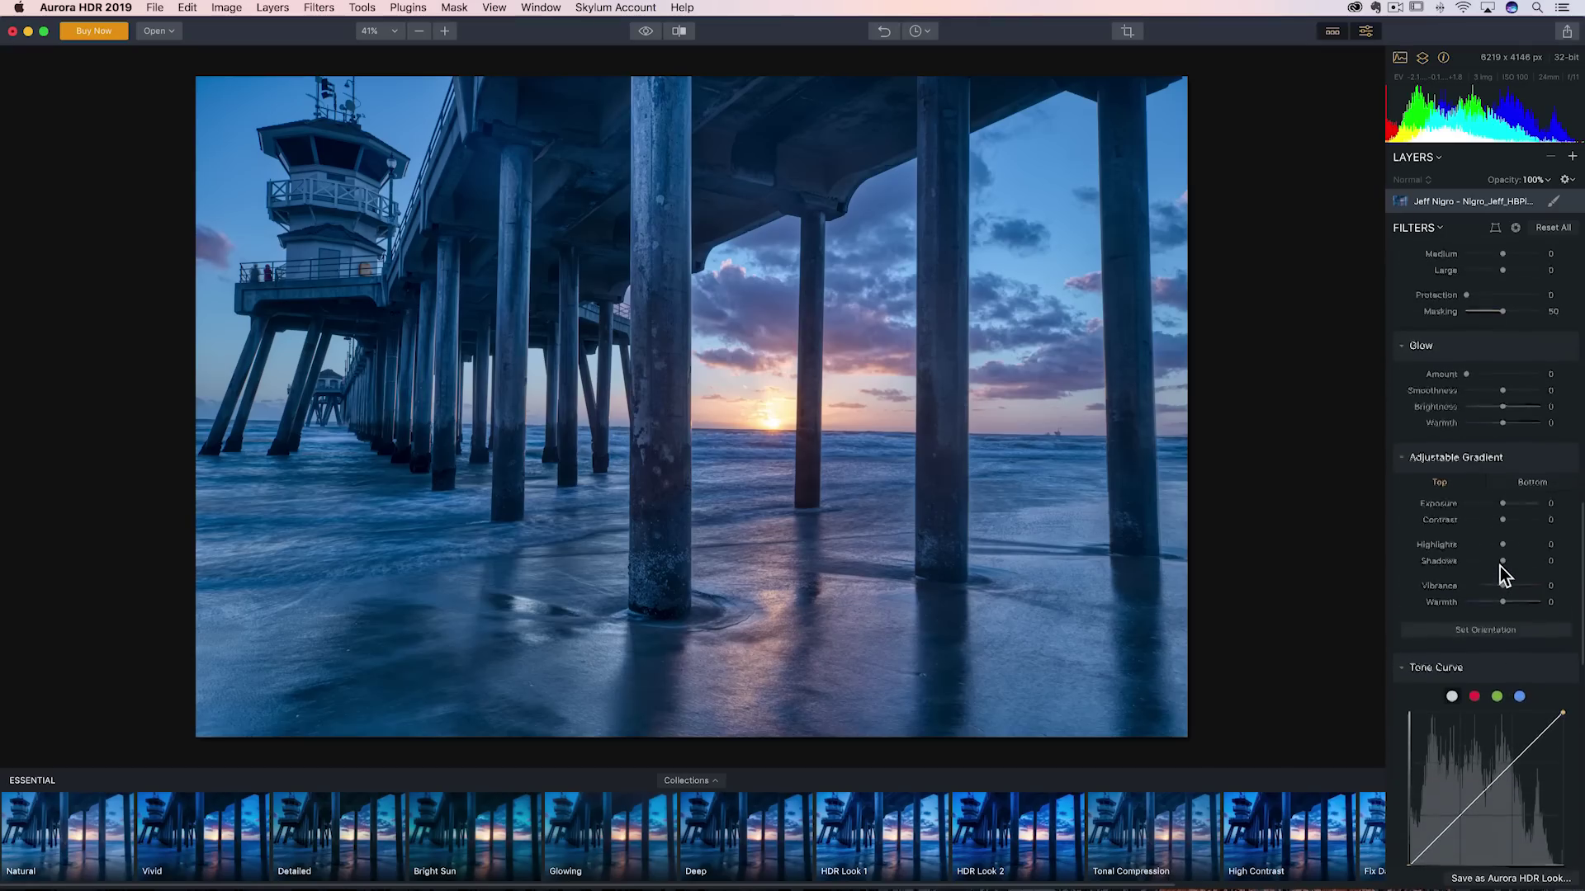
left_click_drag(1467, 374, 1518, 393)
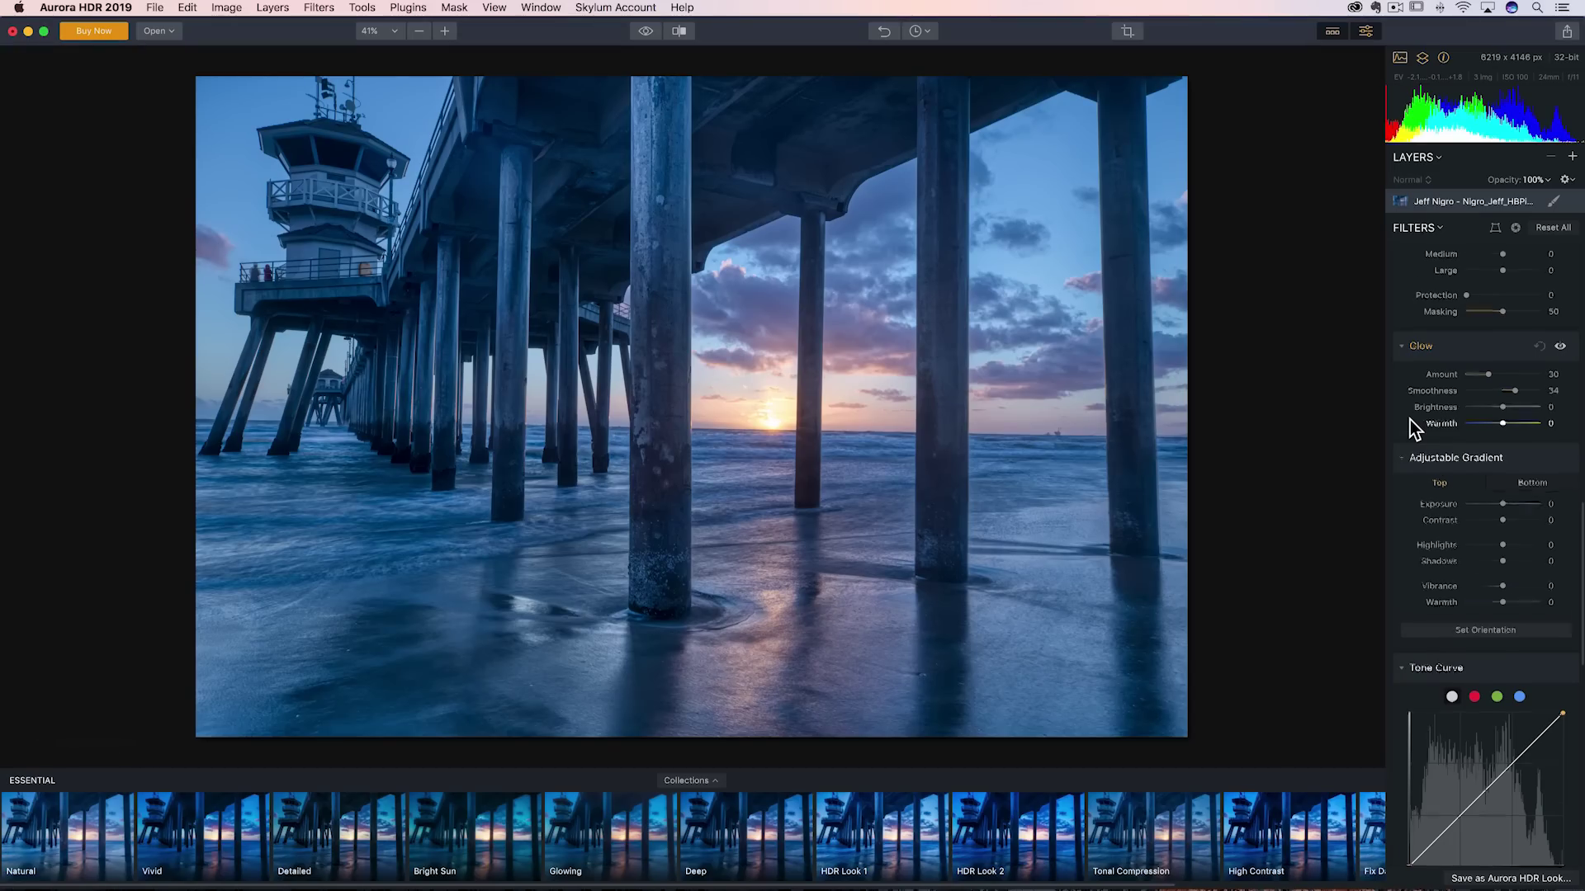
- Adjust the white balance Temperature slightly in the HDR Basic filter
scroll(1410, 419, "up", 10)
scroll(1410, 419, "up", 8)
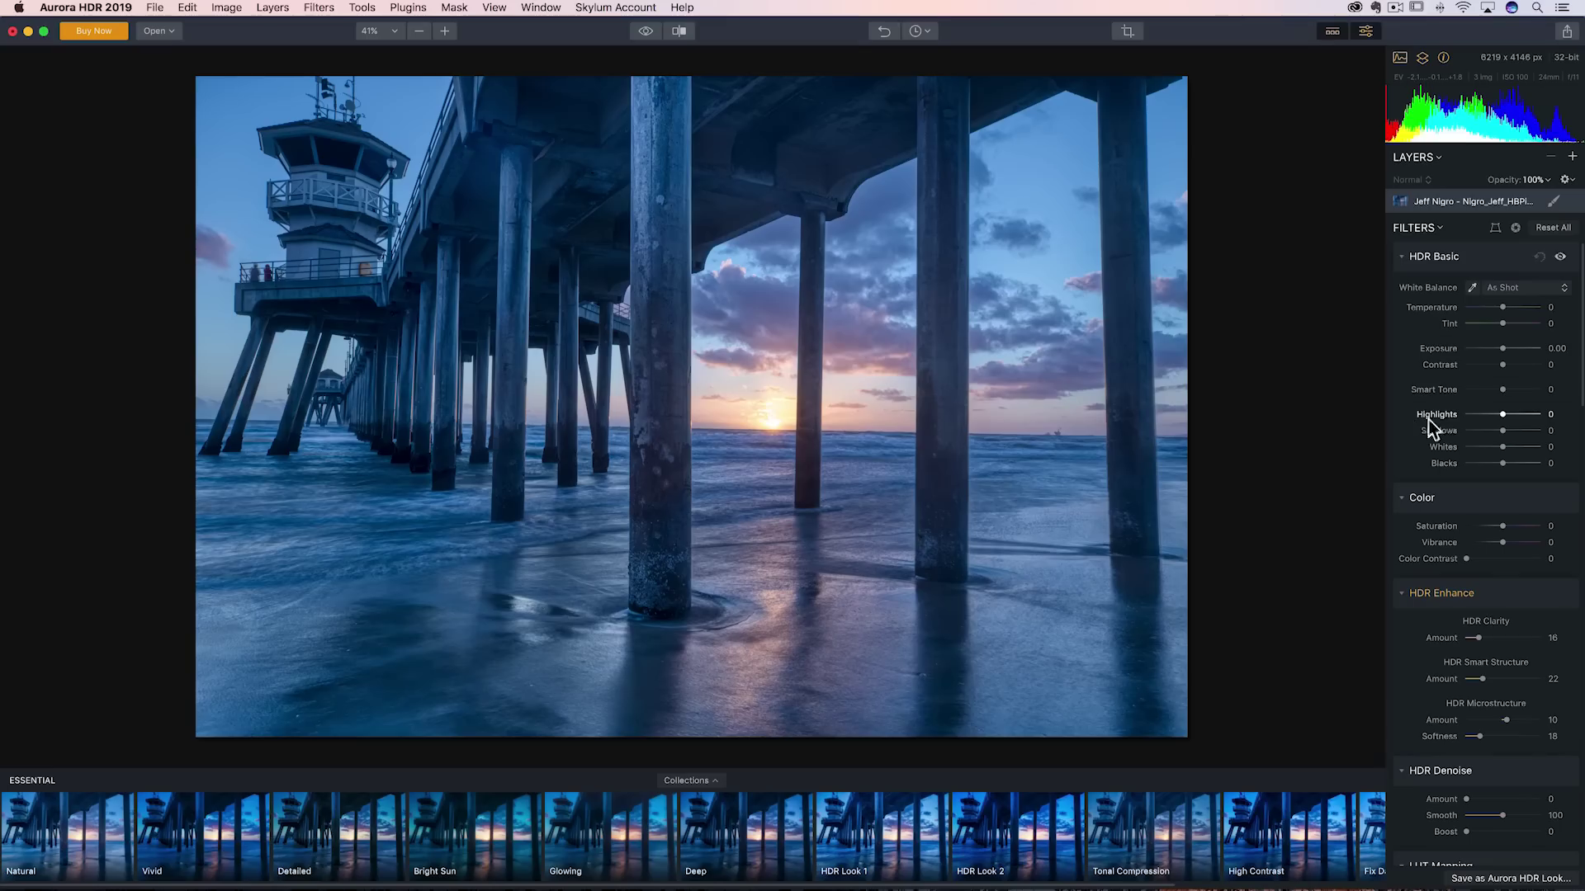
left_click_drag(1504, 309, 1506, 309)
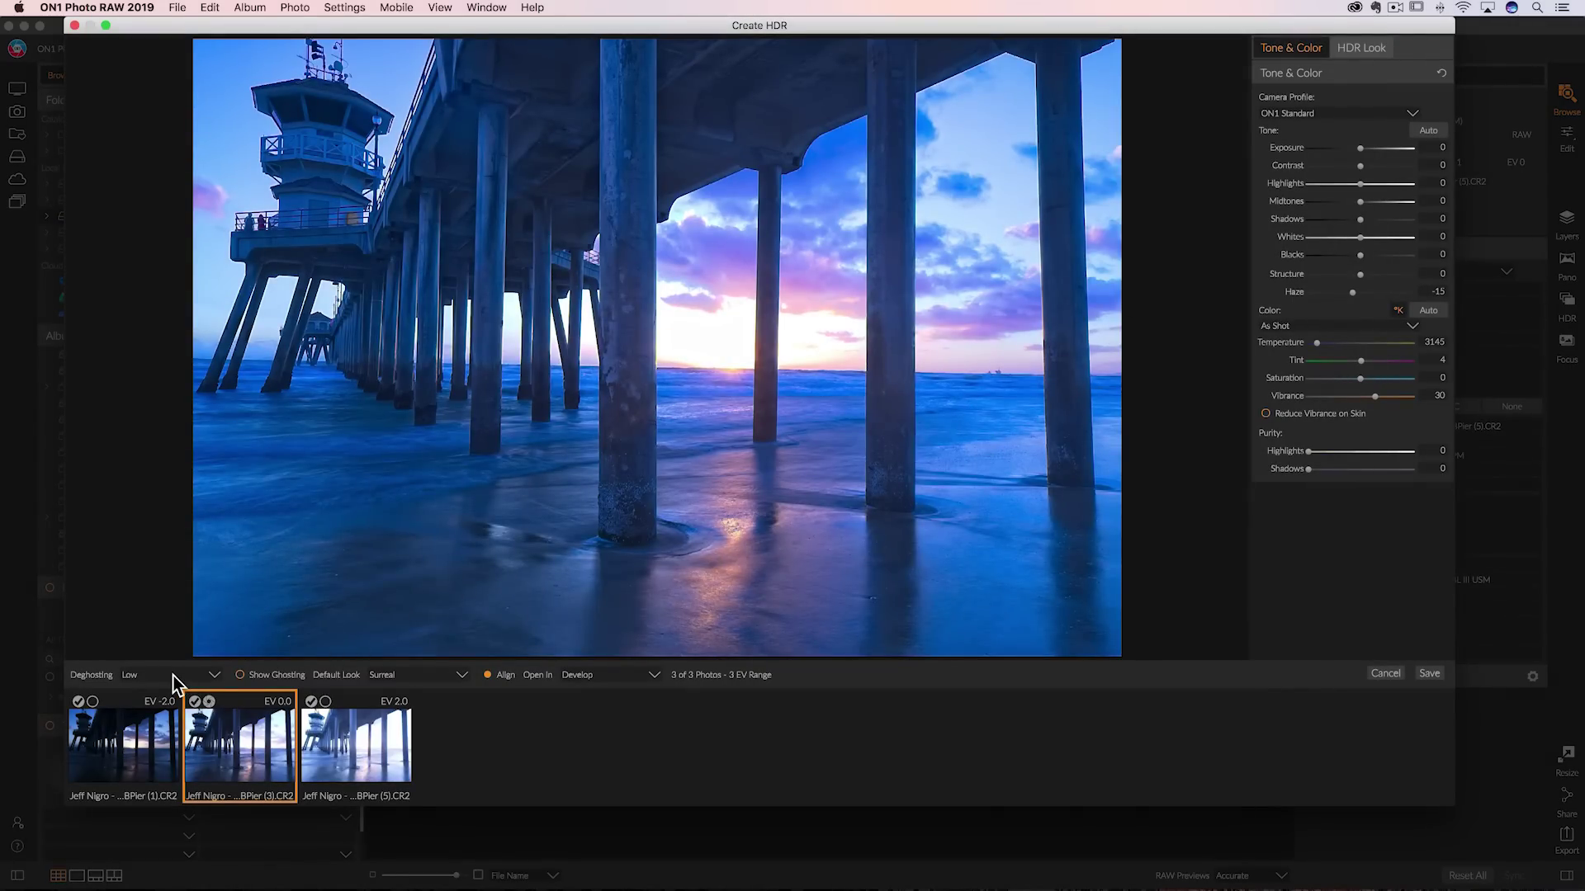
- Choose Natural as the HDR's Default Look and Develop as the Open In destination
left_click(392, 677)
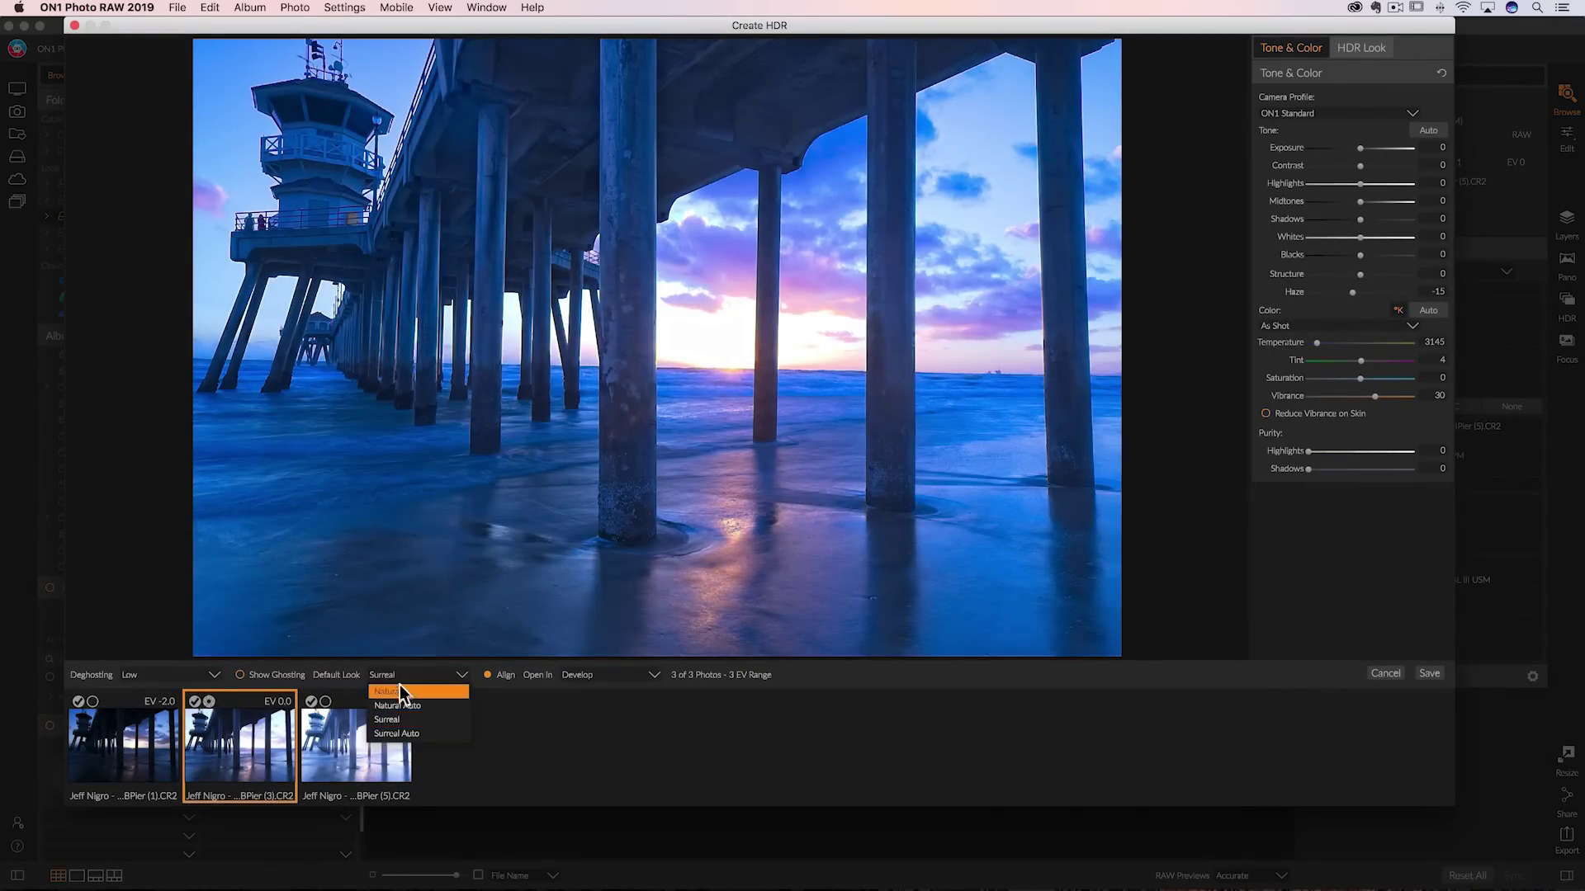
left_click(400, 694)
left_click(403, 679)
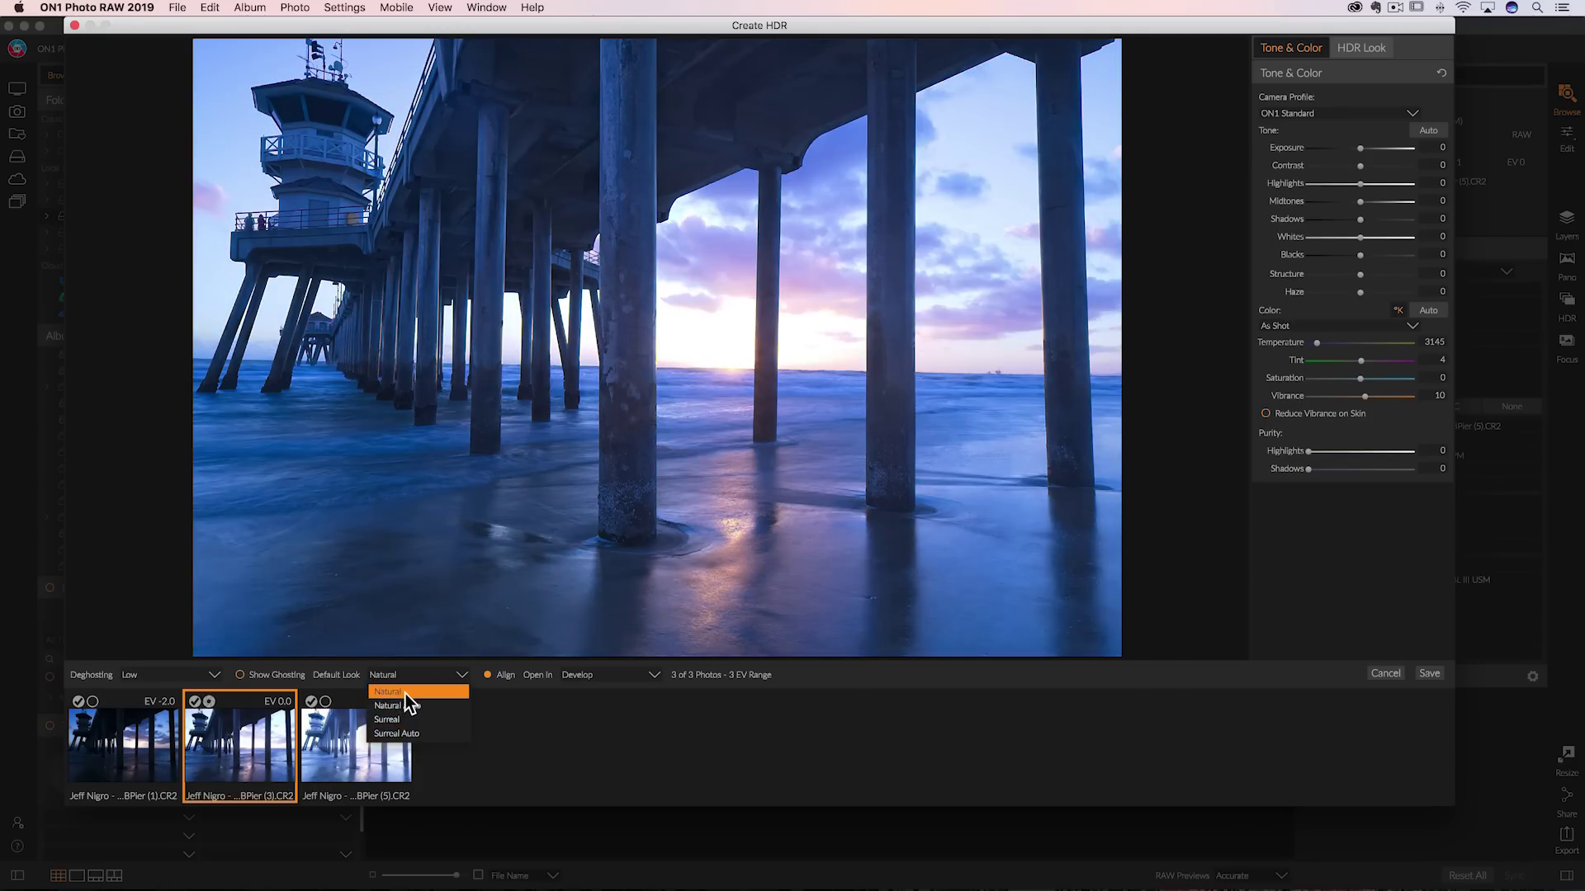
left_click(404, 694)
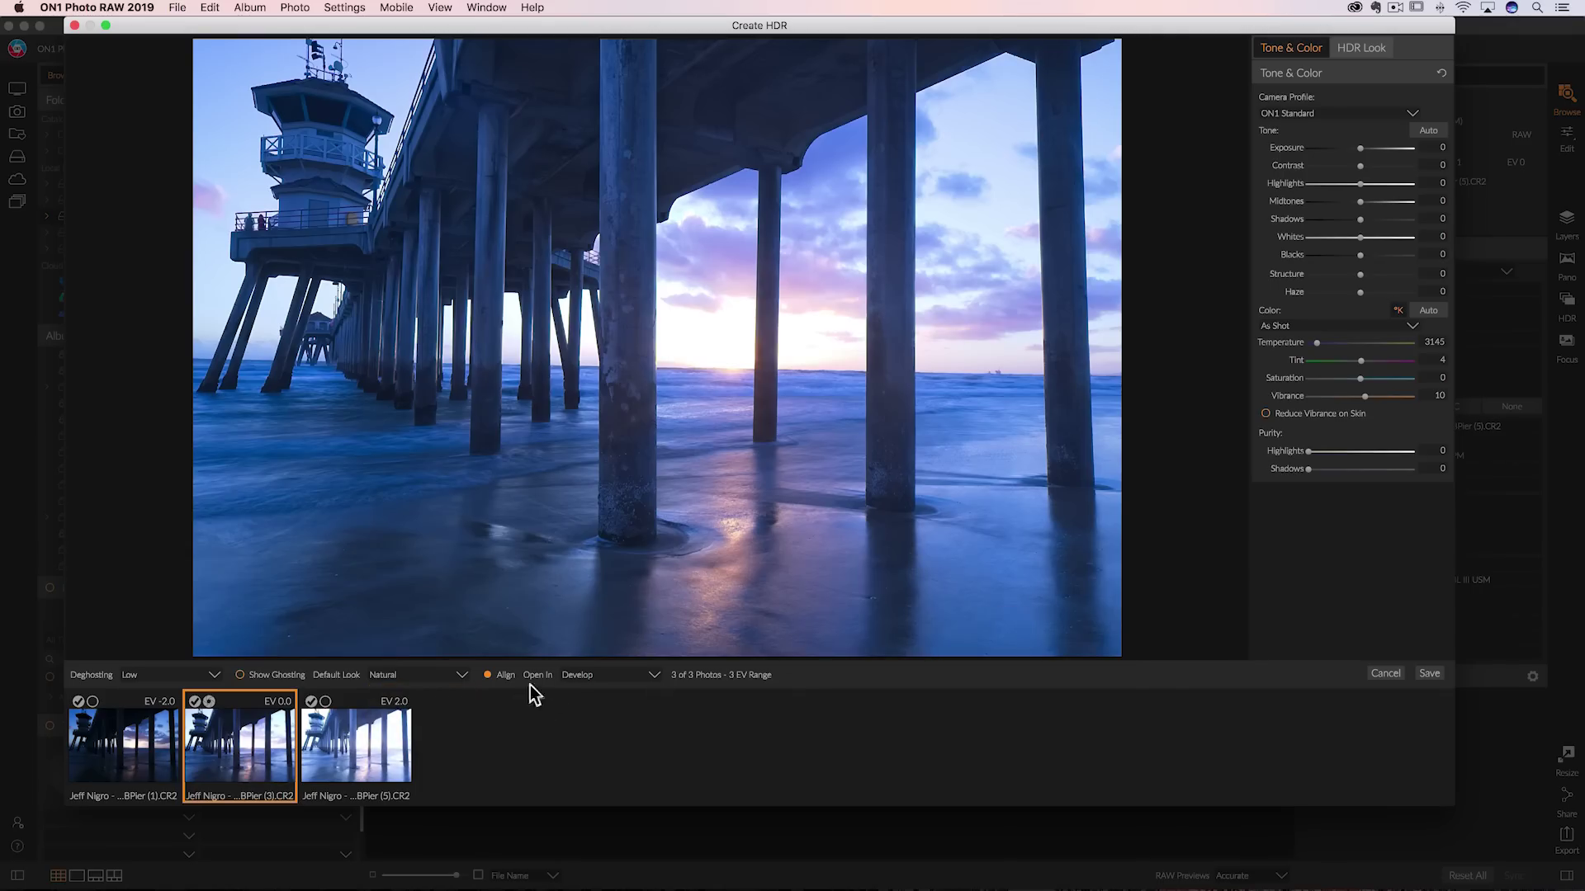
left_click(603, 675)
left_click(582, 691)
- Try the merge without the EV 2.0 photo and include that photo again
left_click(311, 702)
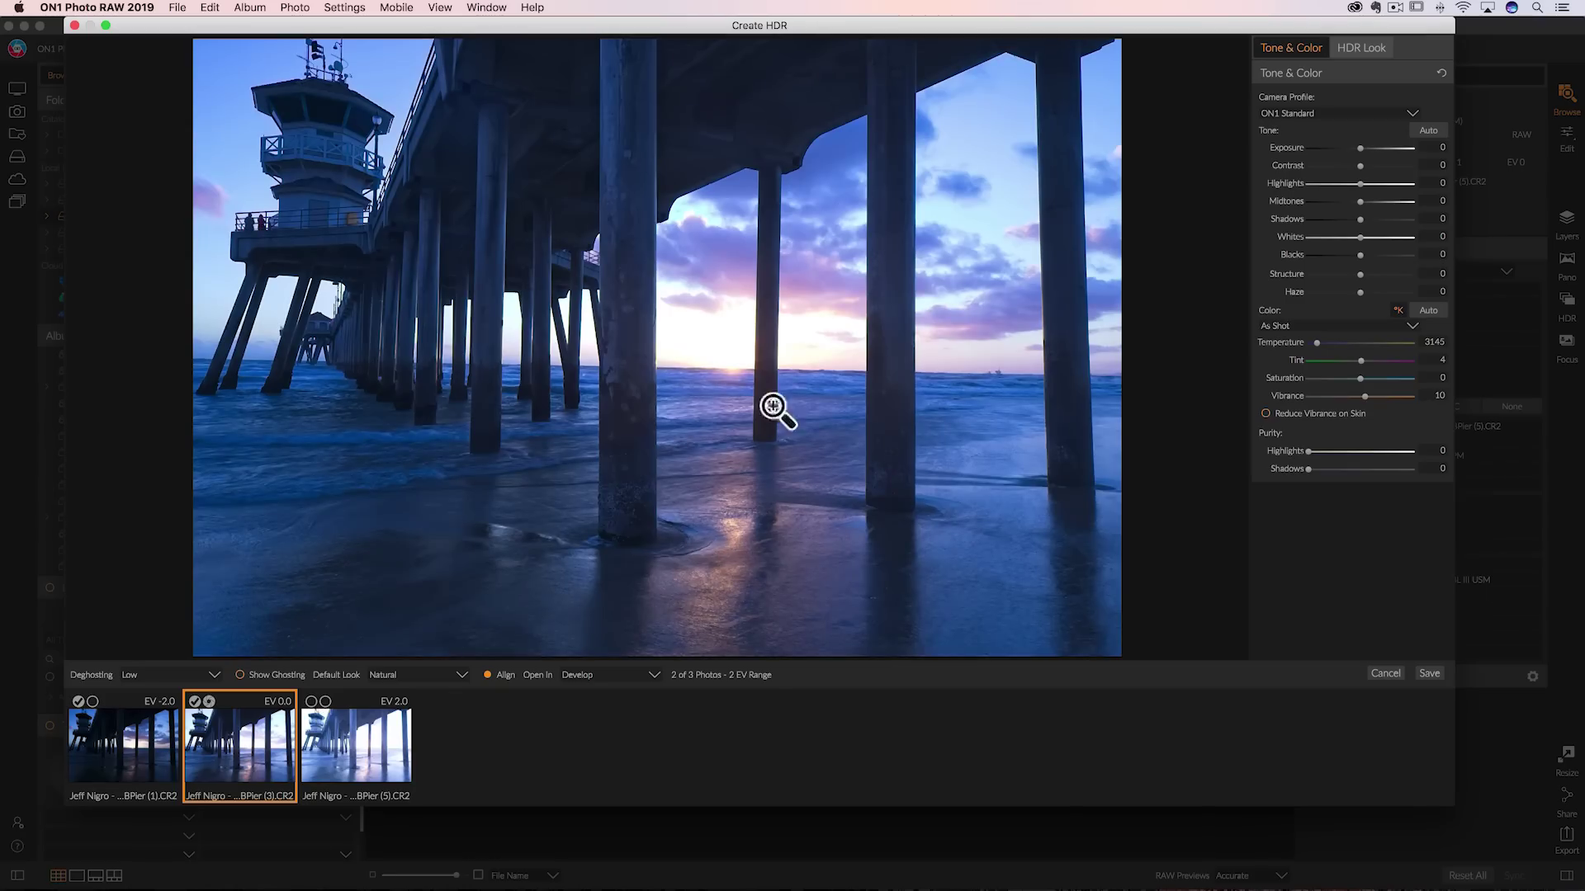
left_click(311, 702)
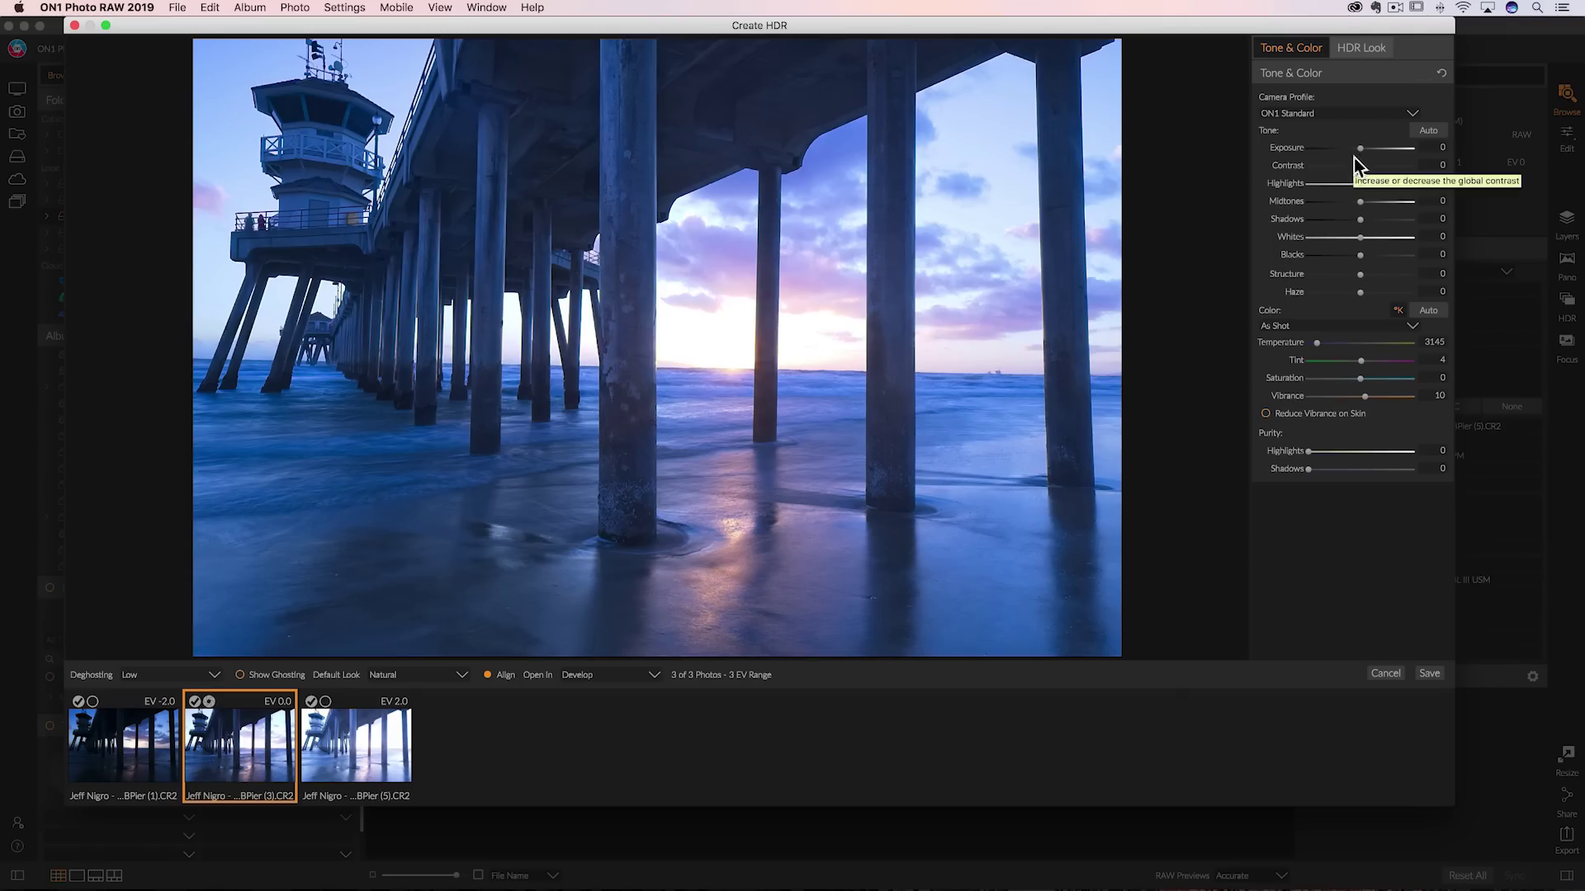
- Enlarge the Create HDR window and set Highlights to -60 and Exposure to -0.65 for the merged image
left_click_drag(1449, 805, 1556, 841)
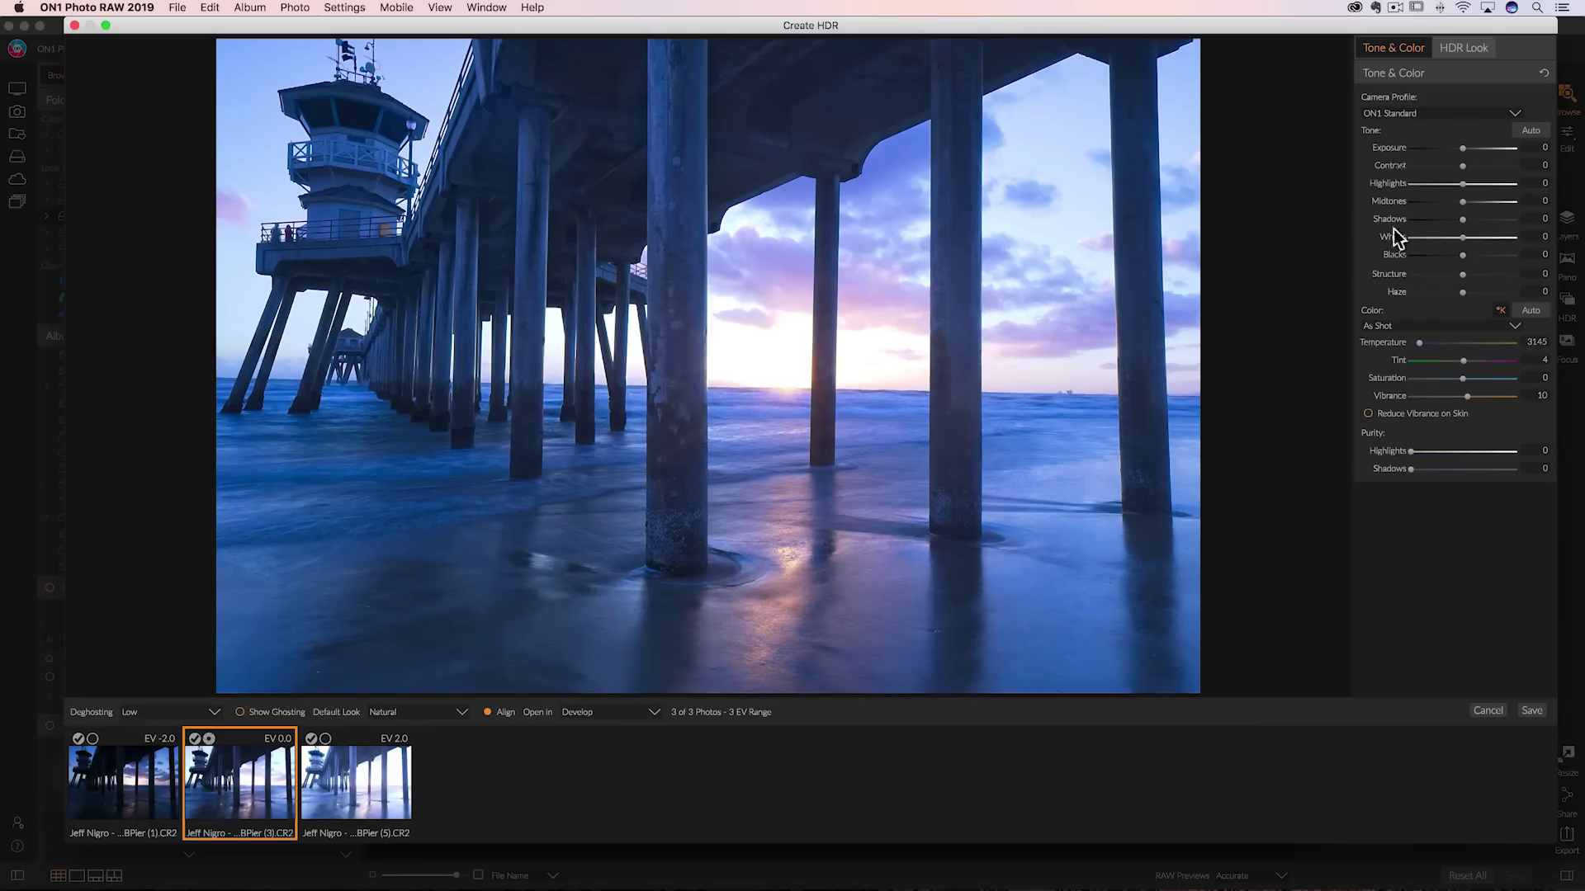
left_click_drag(1463, 184, 1454, 151)
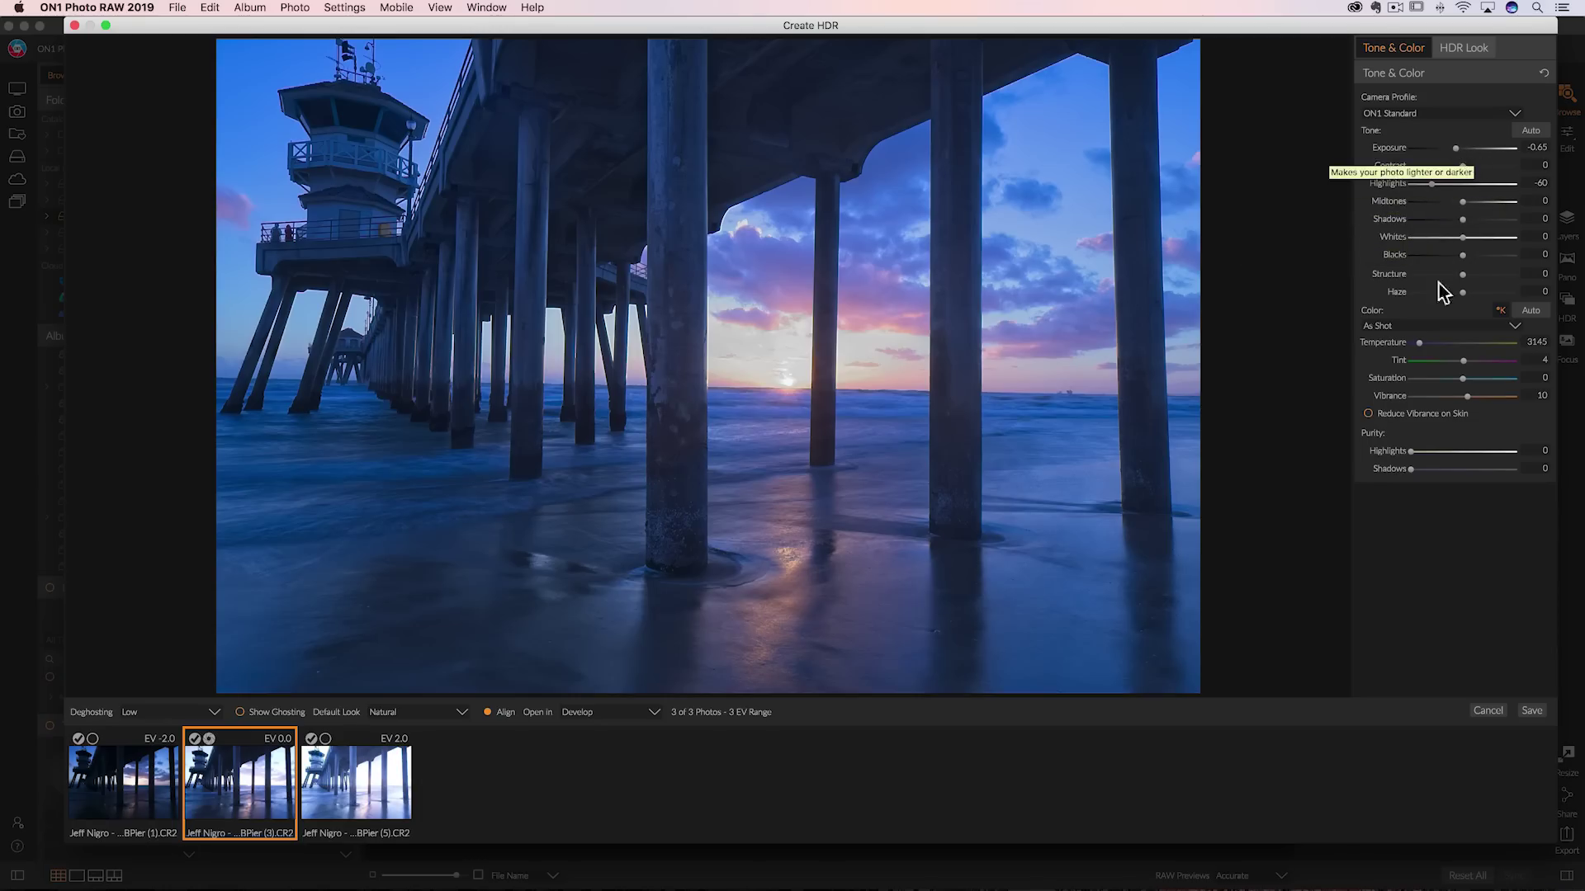
- Review the HDR Look settings and save the merged HDR so it opens for developing
left_click(1455, 48)
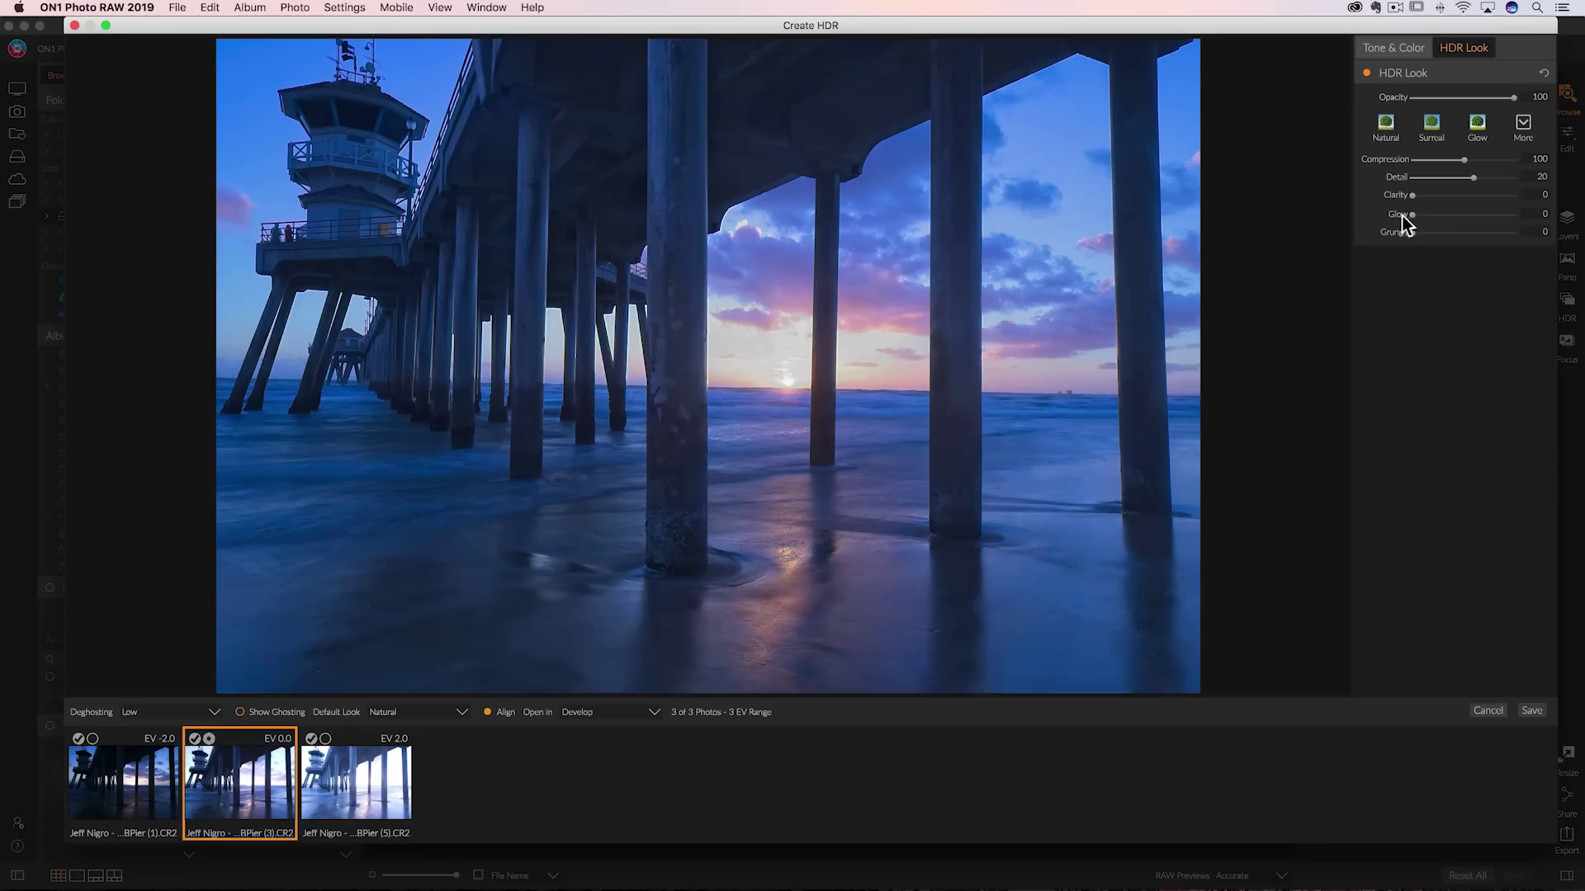
left_click(1531, 712)
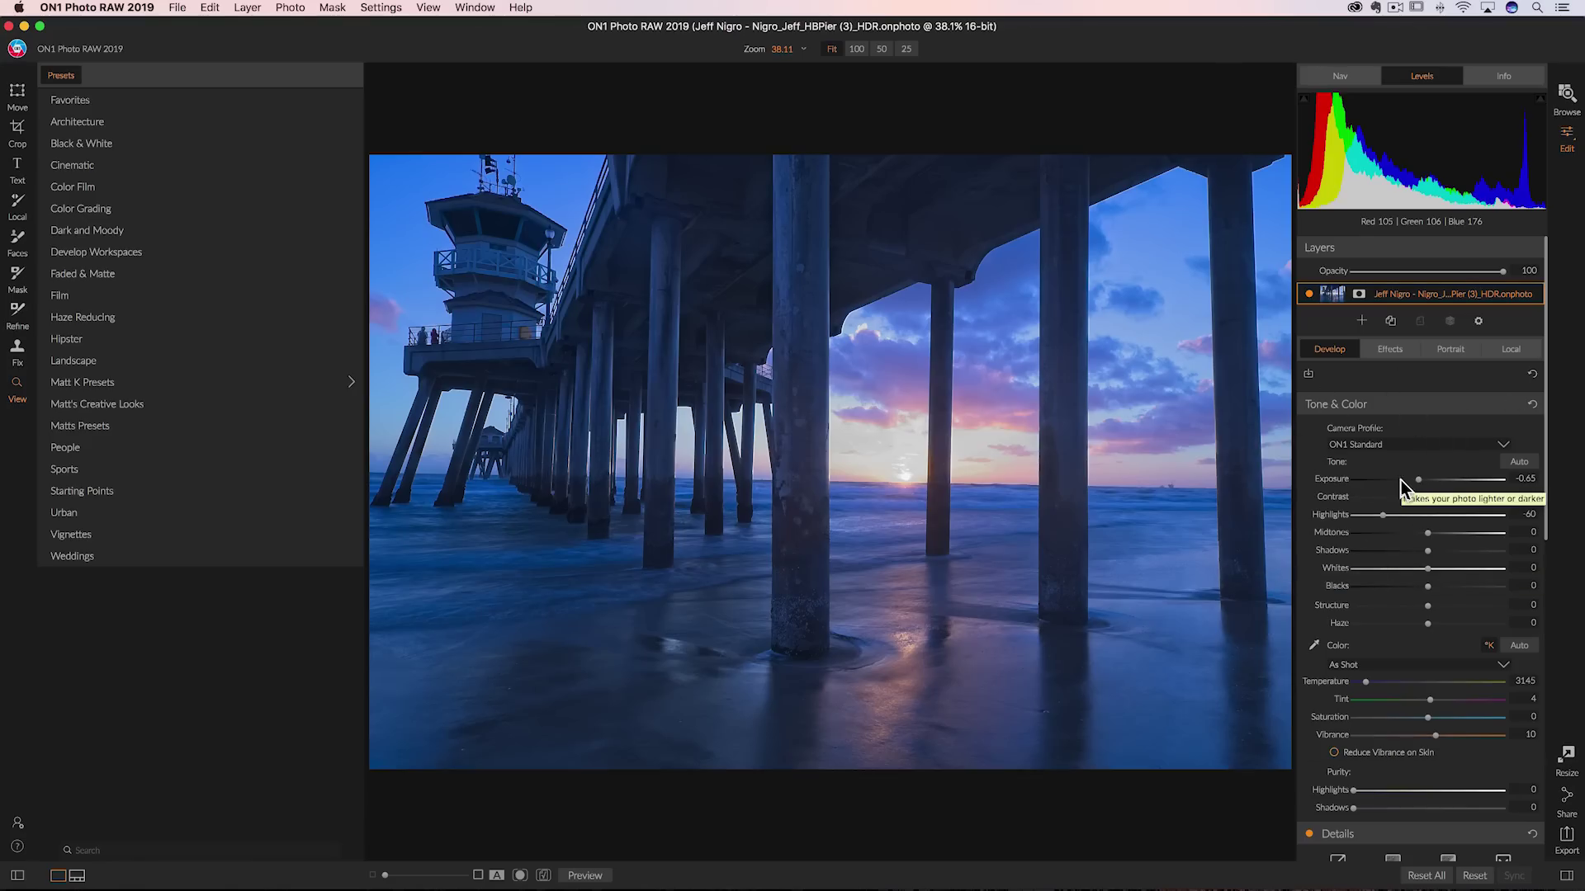
- Set the merged HDR's Exposure to -0.2, Highlights to -45 and Temperature to 3650
left_click_drag(1419, 480, 1395, 520)
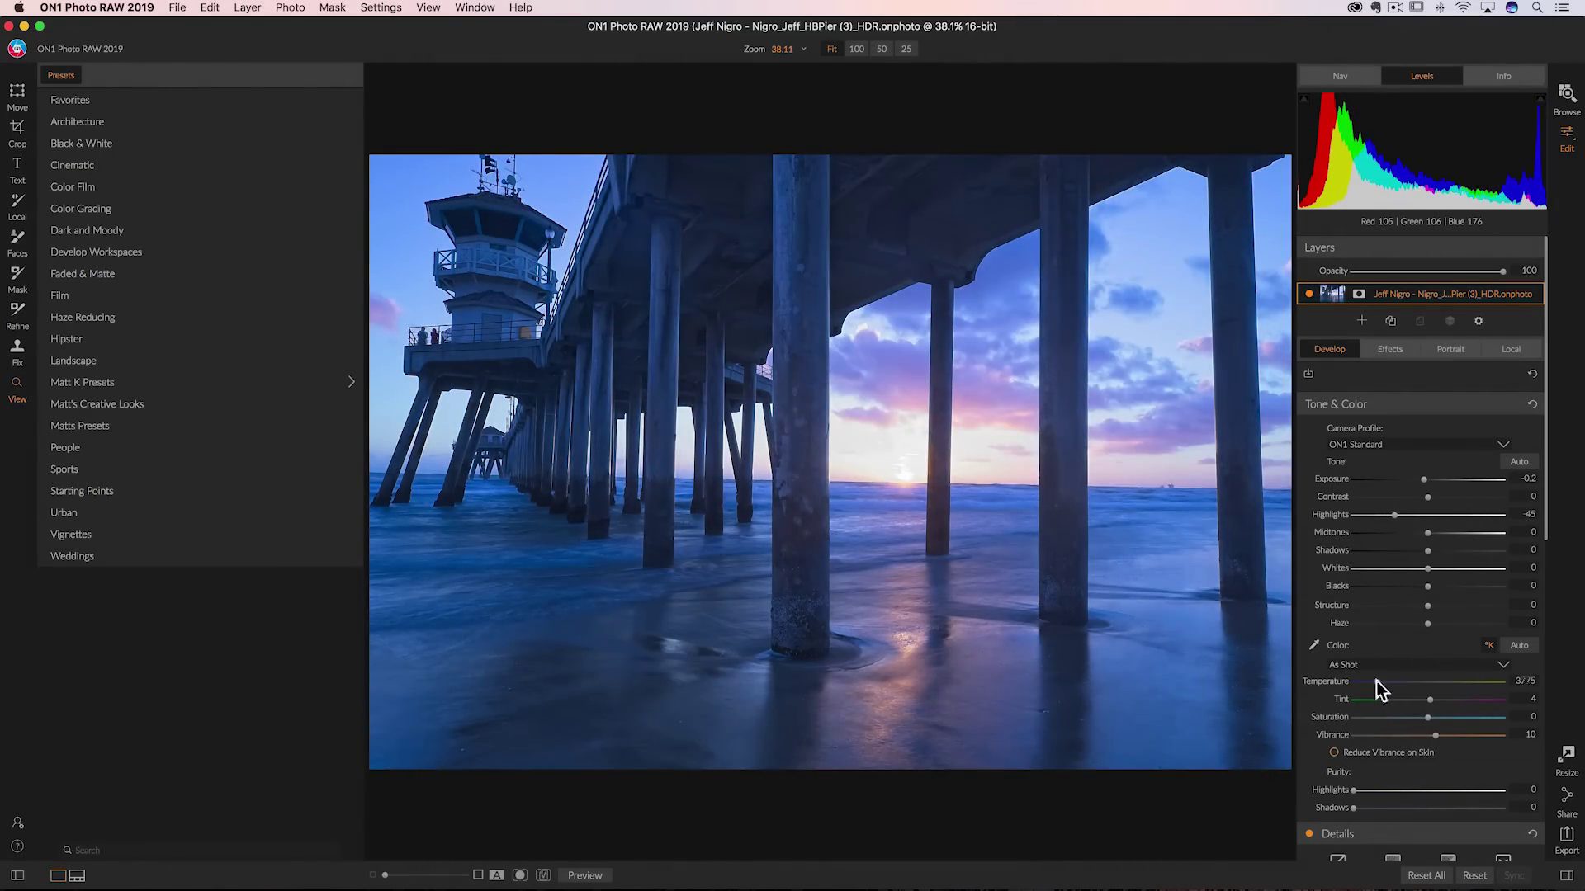
left_click(1376, 682)
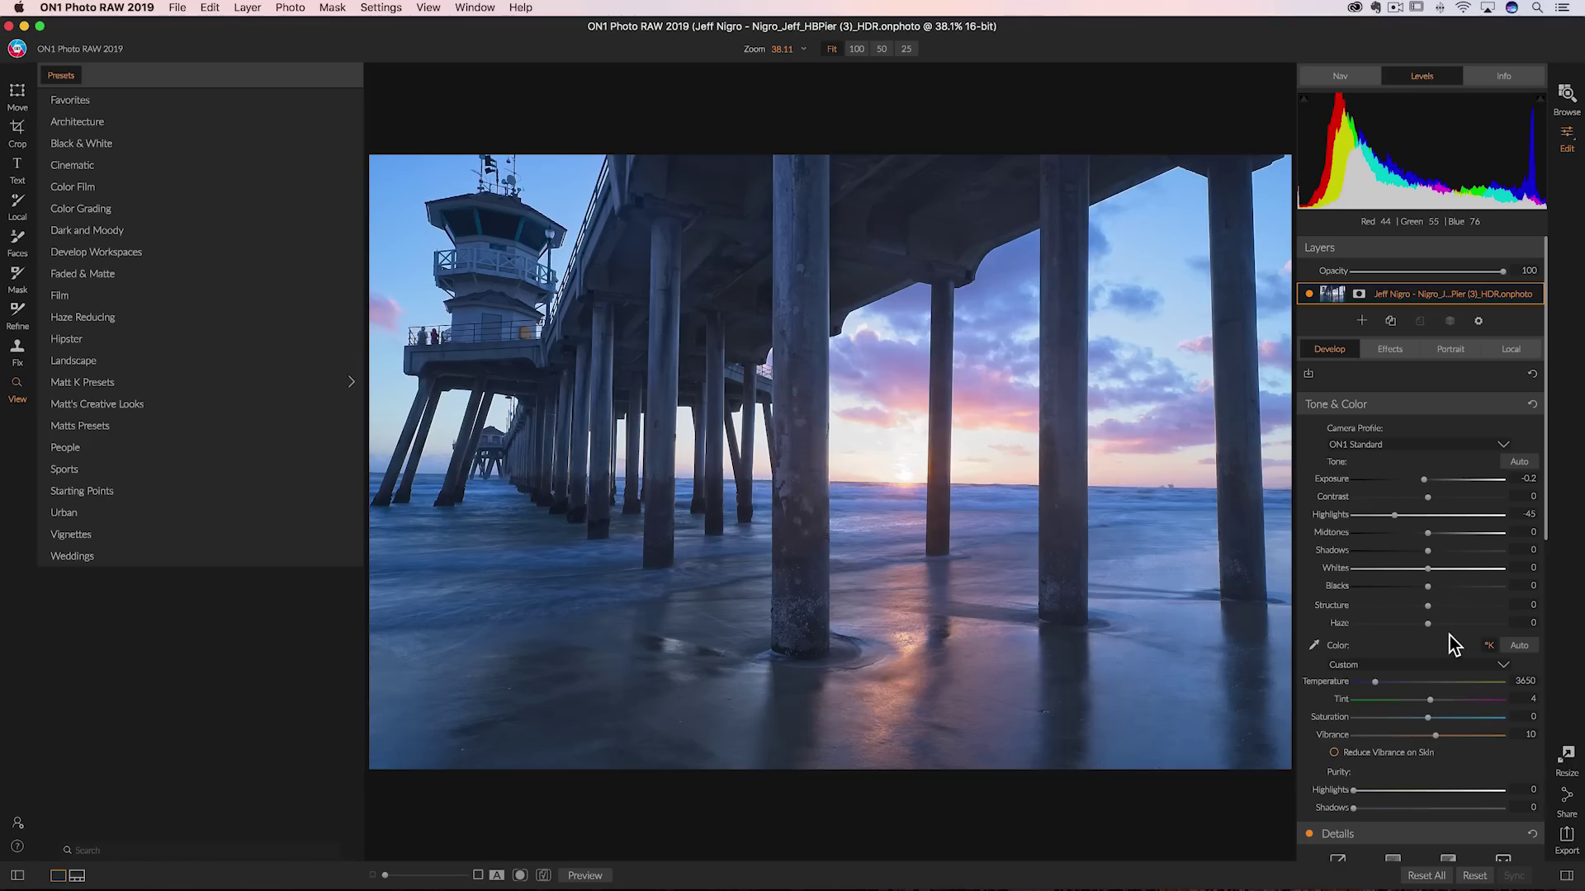
- Switch to the pier HDR in Affinity Photo and look up the New HDR Merge command without starting it
mouse_move(924, 881)
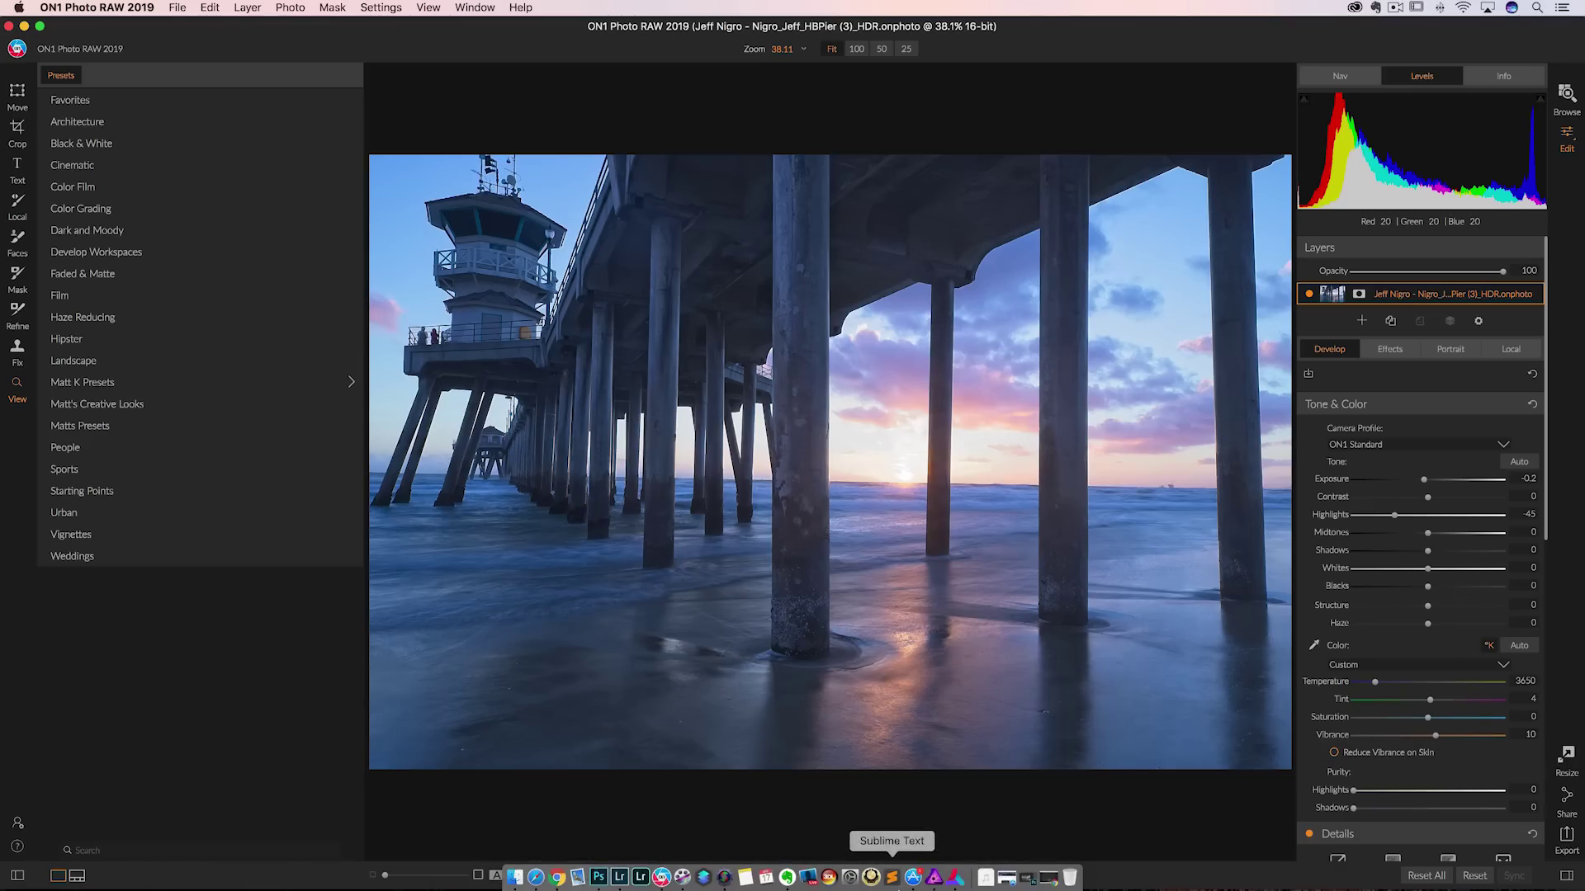
left_click(934, 877)
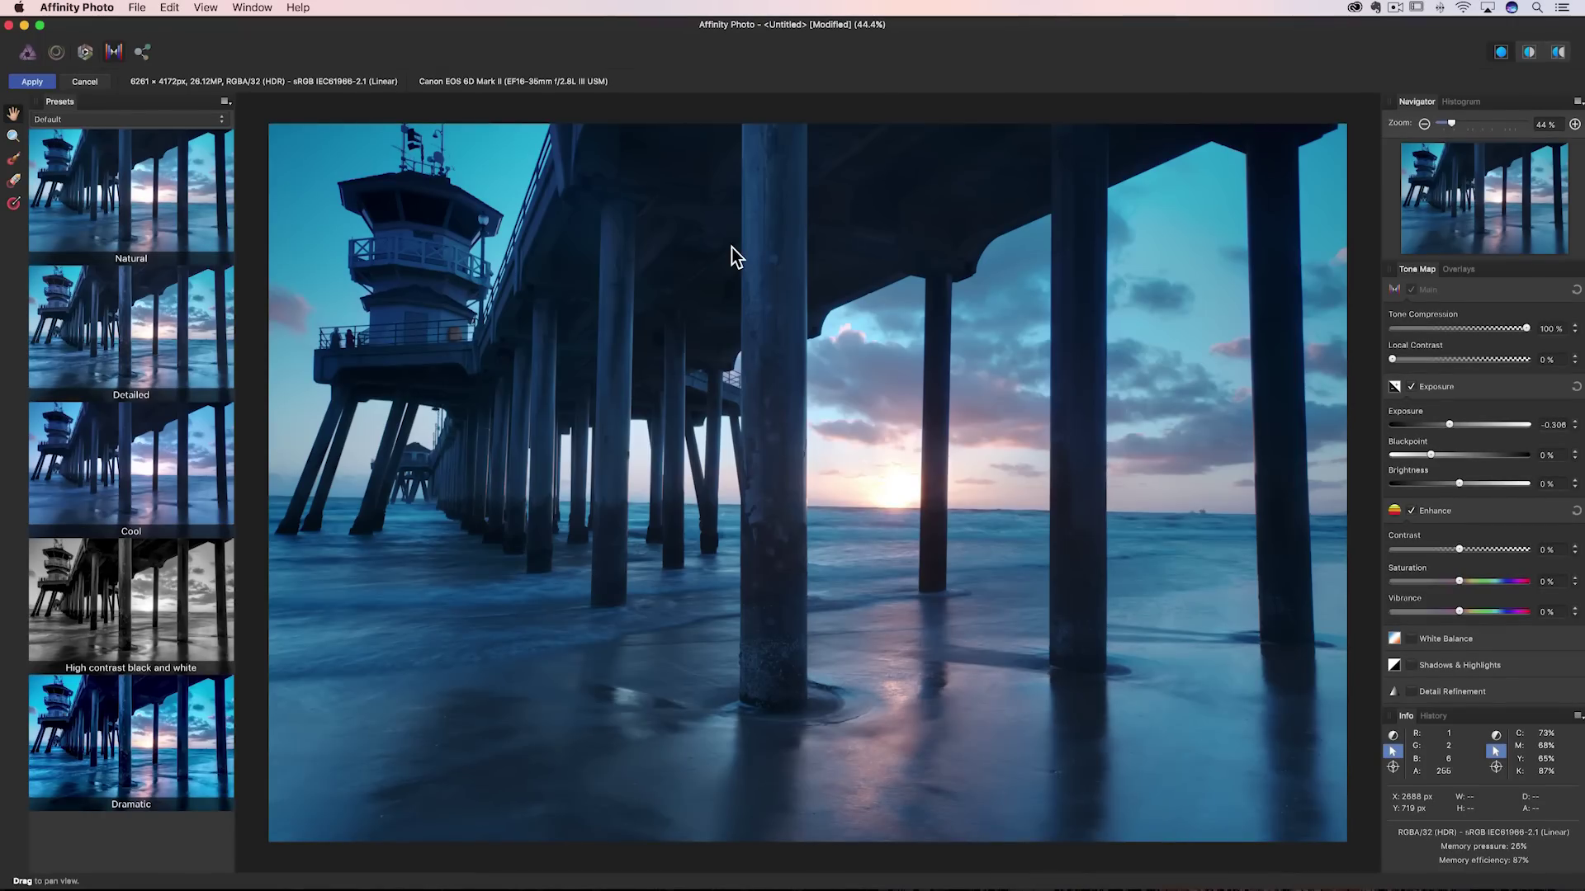
left_click(142, 10)
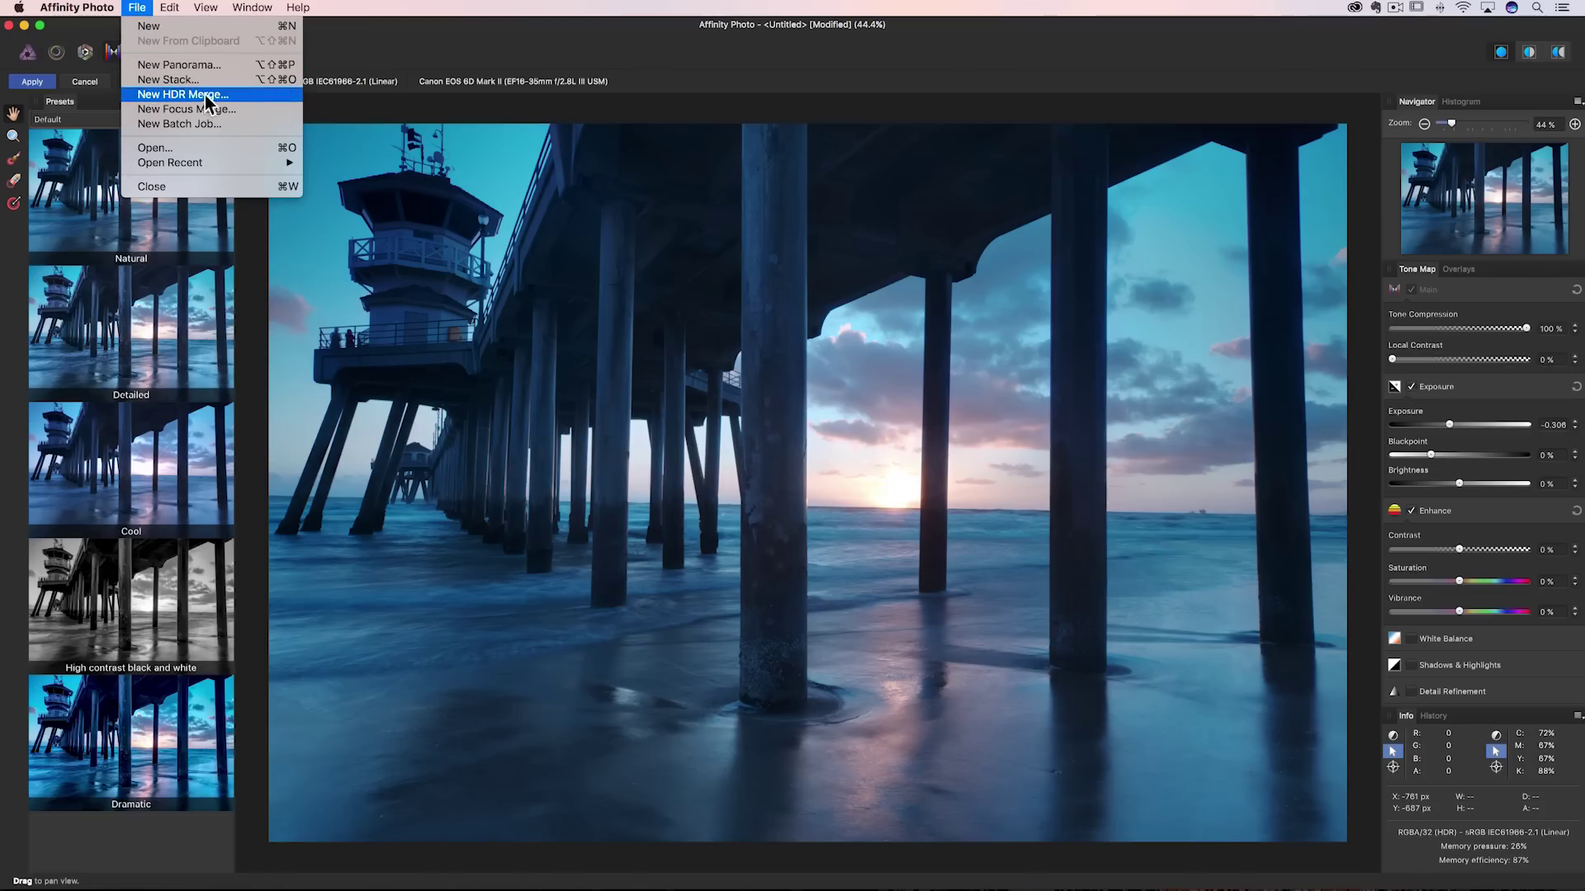
left_click(142, 14)
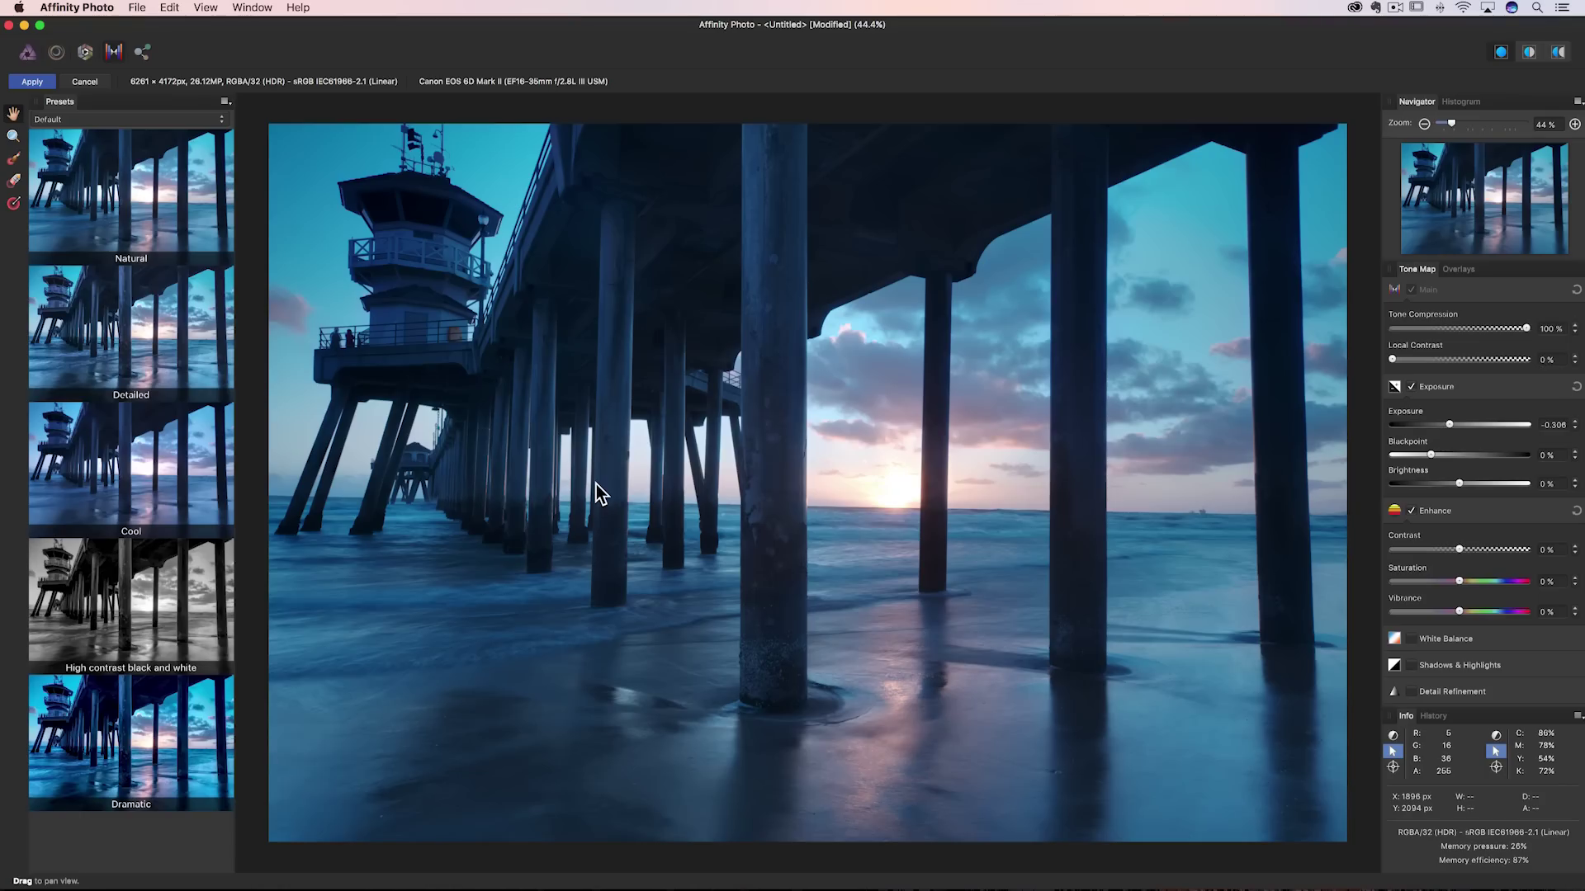
- Try Tone Compression at 0% on the pier HDR and undo the change
left_click_drag(1526, 329, 1355, 350)
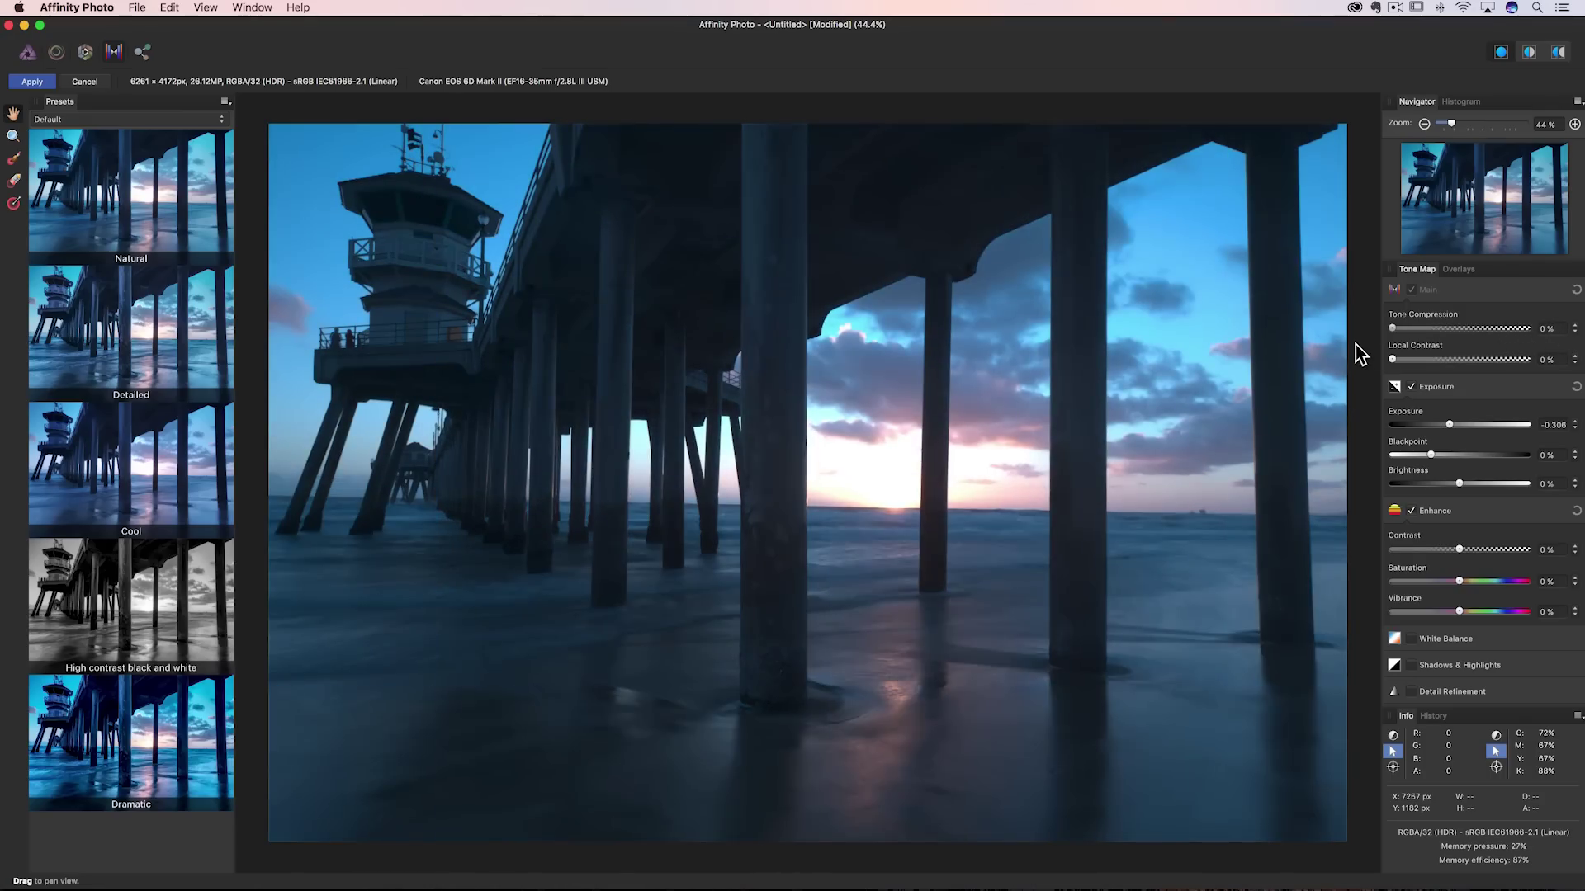
key("cmd+z")
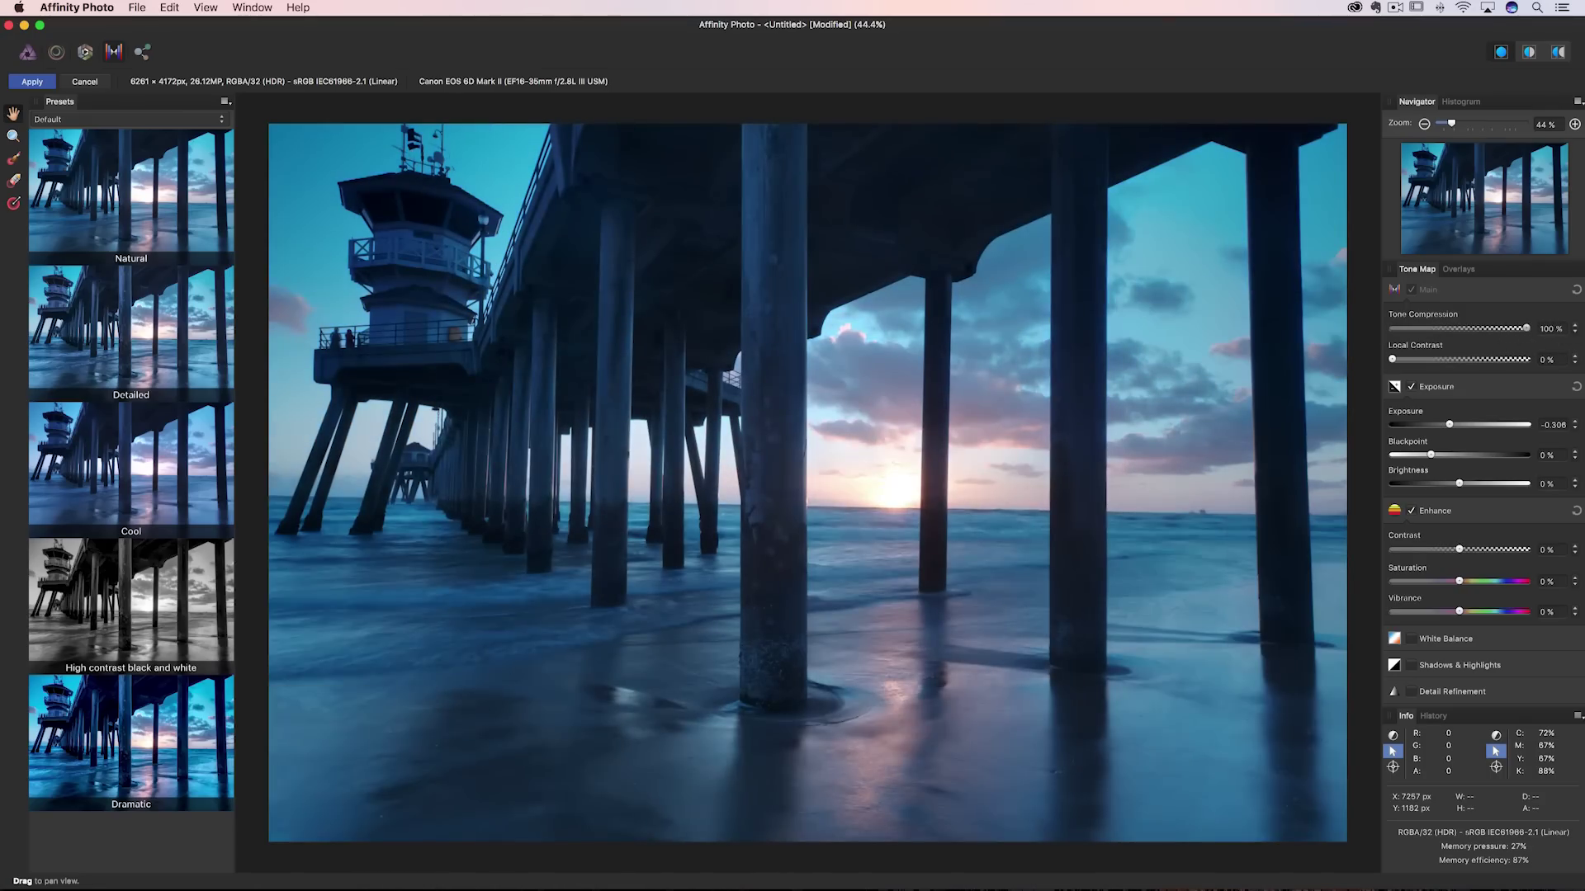
- Set the pier HDR's Tone Compression to 96%, Local Contrast to 18% and Exposure to -0.542
left_click_drag(1525, 329, 1570, 333)
mouse_move(1393, 360)
left_mouse_down()
mouse_move(1428, 363)
mouse_move(1415, 363)
left_mouse_up()
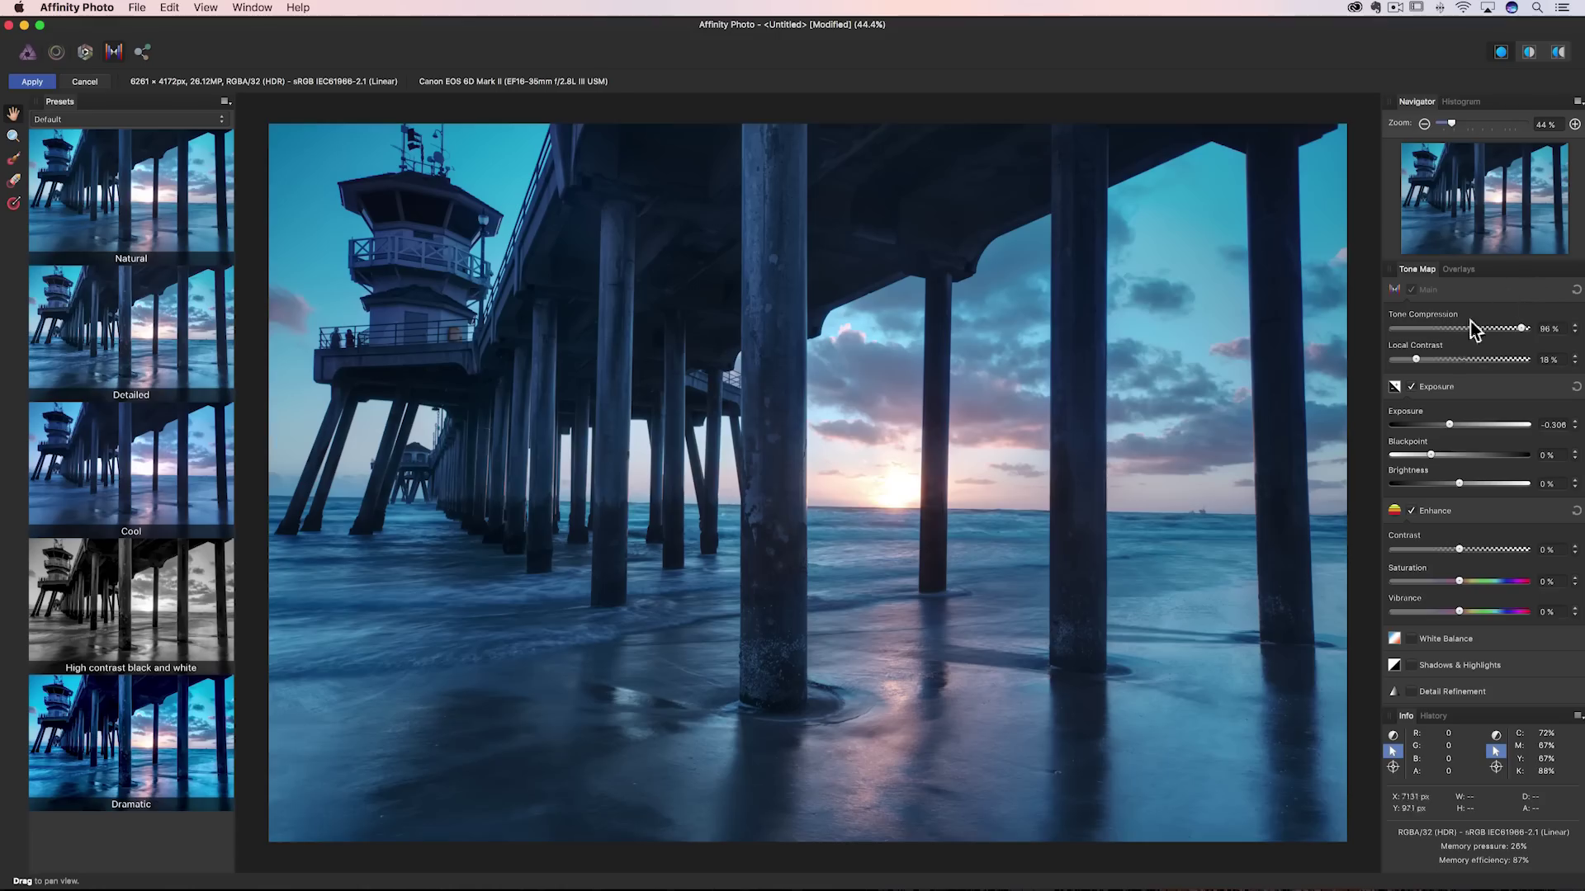
left_click_drag(1448, 422, 1440, 422)
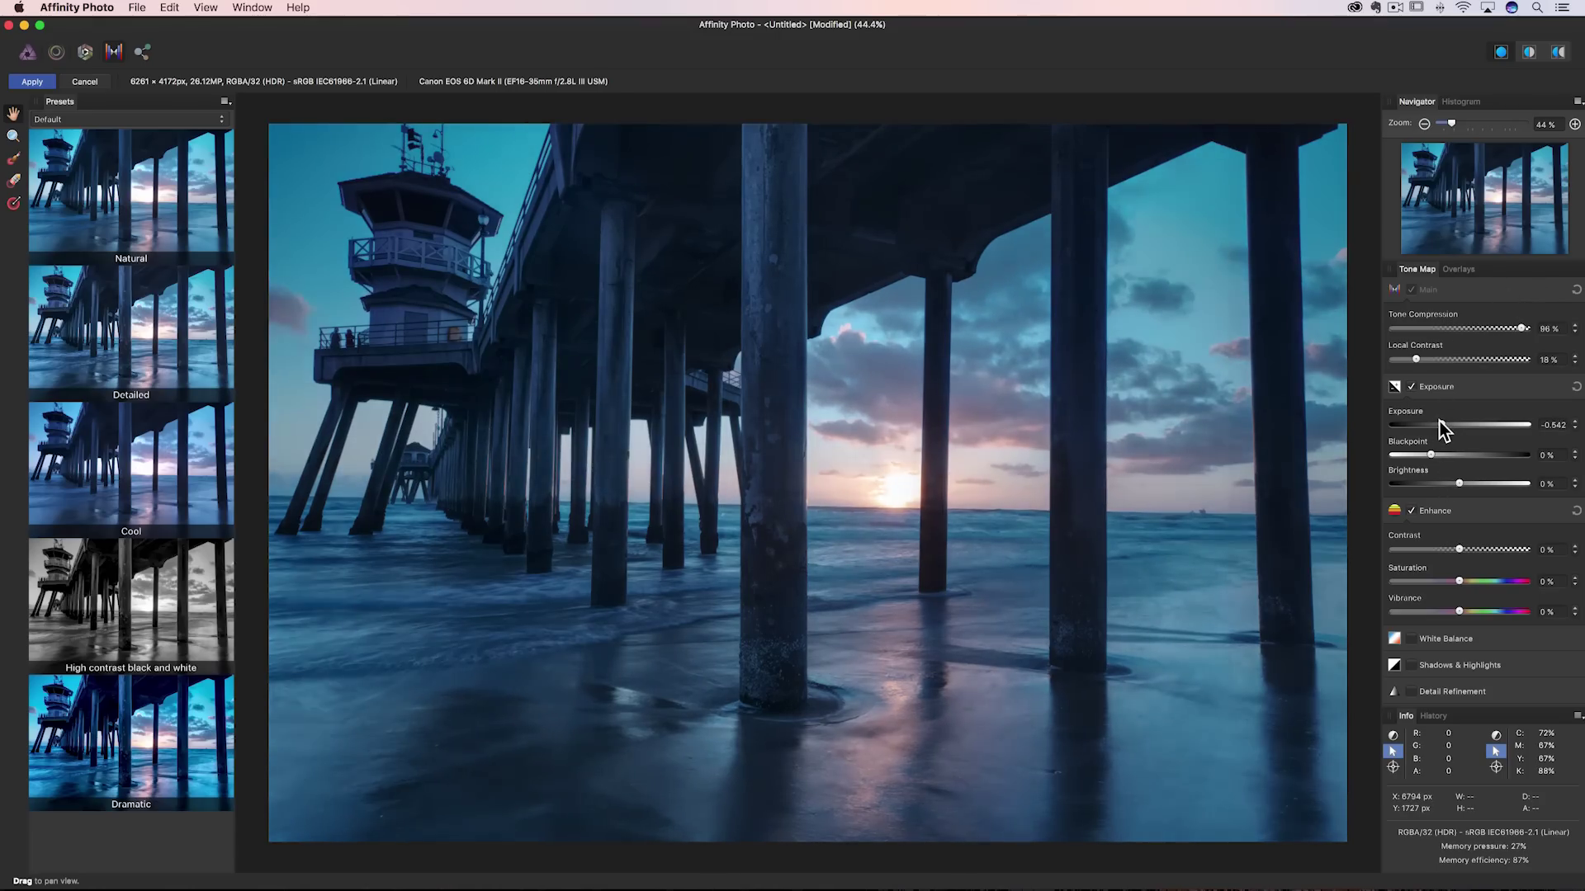